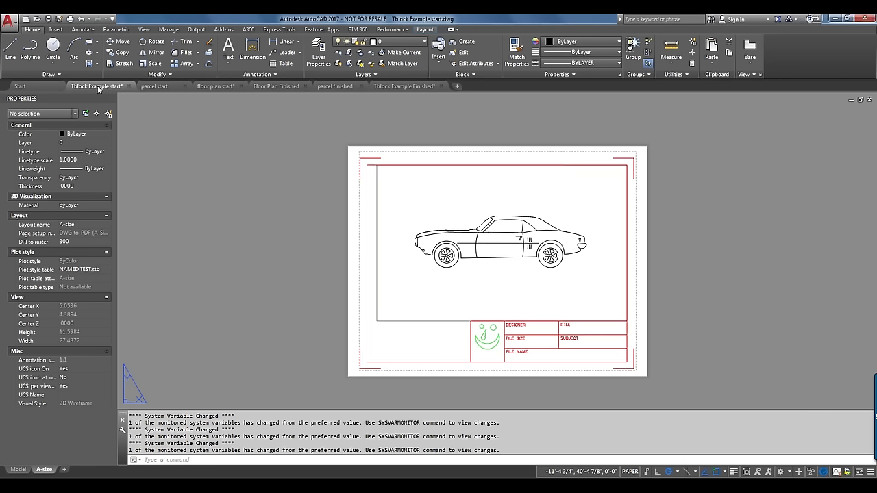
Review the field background option and the automatic Field Update Settings in the user preferences, leaving them without changes
{"action": "right_click", "coordinate": [429, 444]}
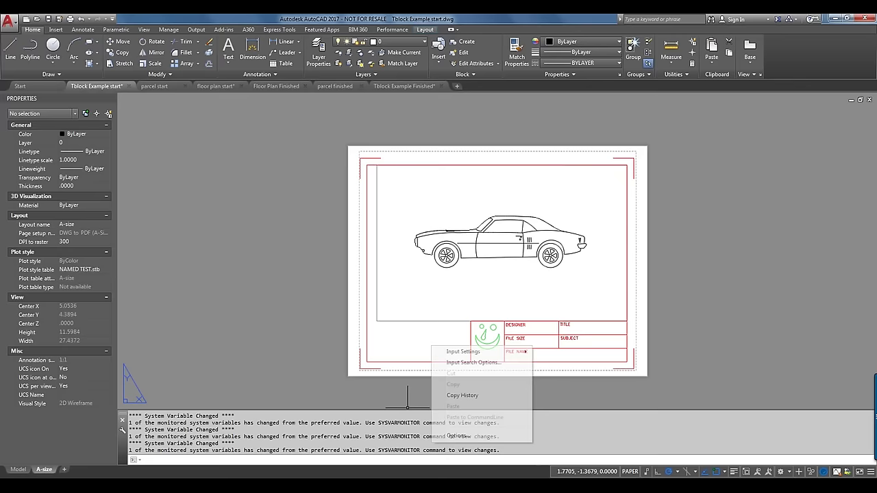
{"action": "left_click", "coordinate": [472, 435]}
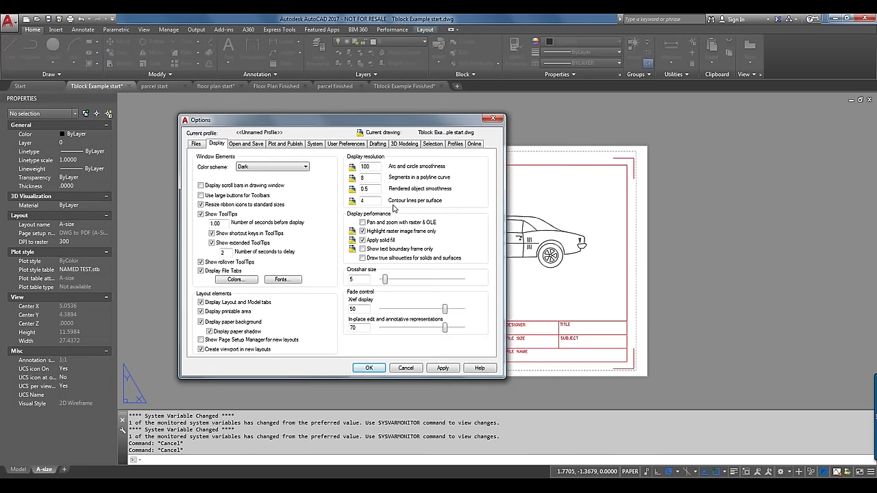
{"action": "left_click", "coordinate": [340, 144]}
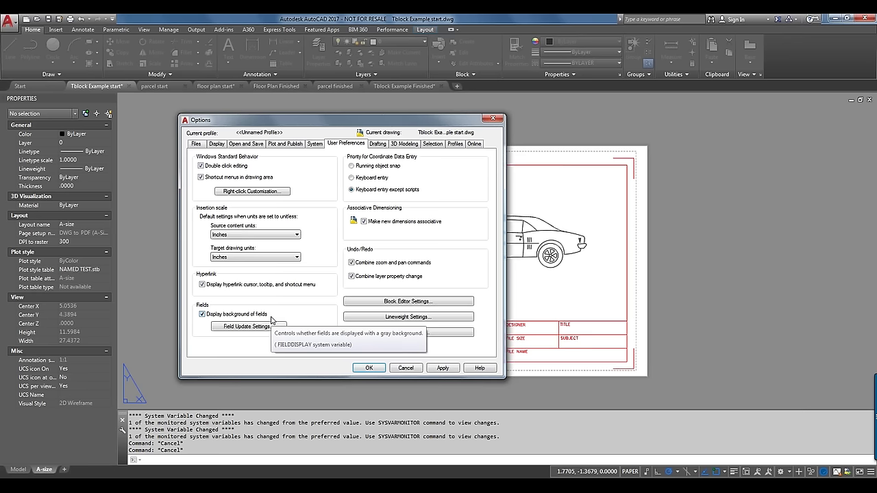
{"action": "left_click", "coordinate": [253, 326]}
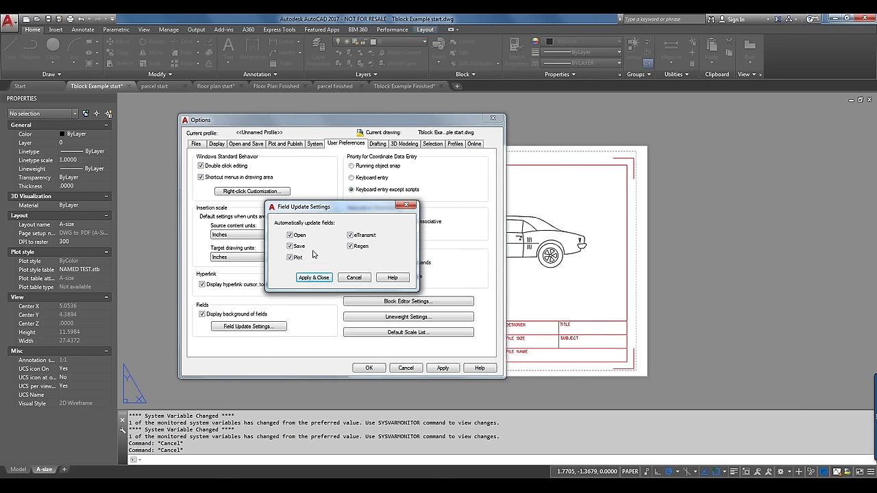
{"action": "left_click", "coordinate": [353, 279]}
{"action": "left_click", "coordinate": [405, 368]}
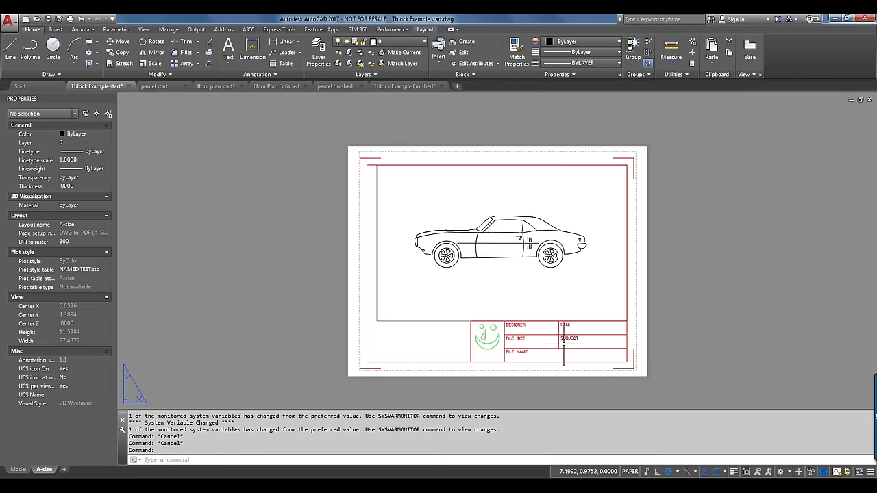
Examine the title block cells for DESIGNER, FILE SIZE, FILE NAME, TITLE and SUBJECT on the A-size layout
{"action": "scroll", "coordinate": [573, 343], "scroll_direction": "up", "scroll_amount": 4}
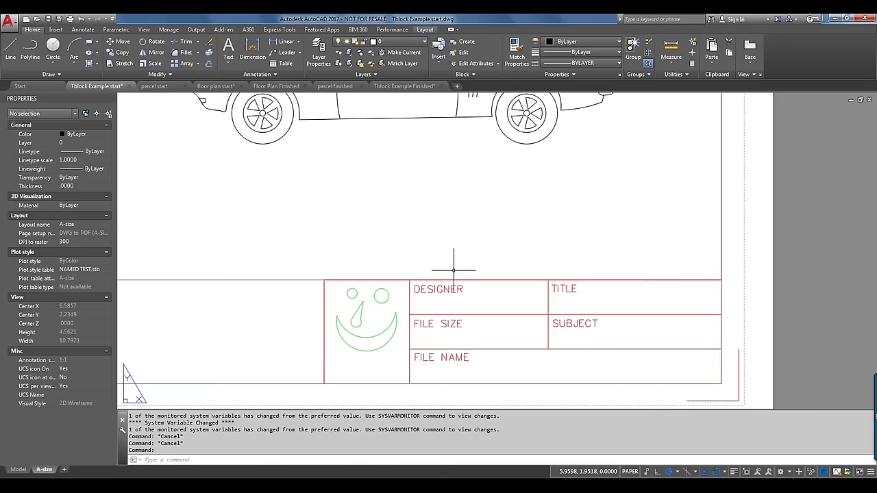
{"action": "scroll", "coordinate": [469, 284], "scroll_direction": "up", "scroll_amount": 3}
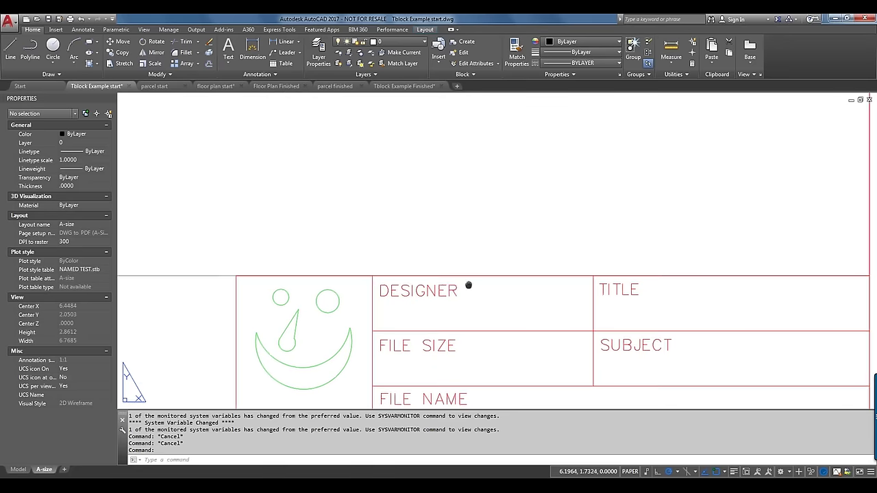
{"action": "middle_click_drag", "start_coordinate": [430, 223], "coordinate": [397, 182]}
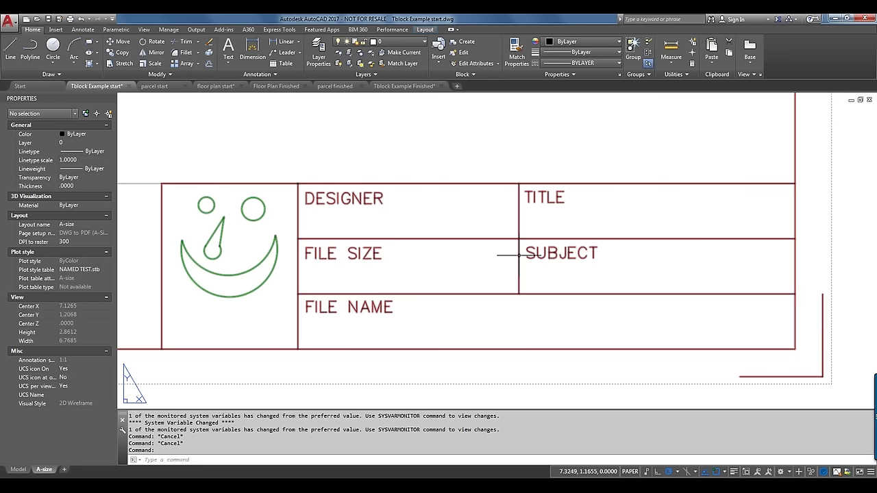
{"action": "mouse_move", "coordinate": [519, 255]}
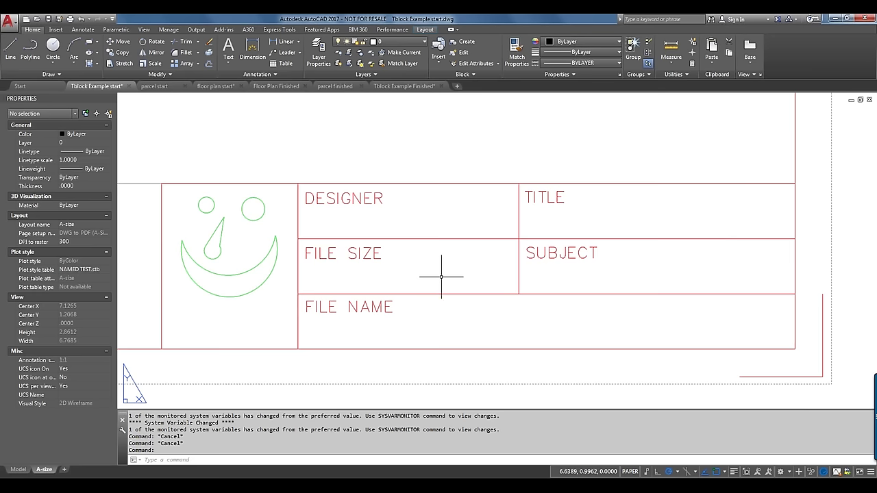
Switch to the file manager and open the file properties of parcel start.dwg, placing the dialog clear of the file list
{"action": "key", "text": "alt+Tab"}
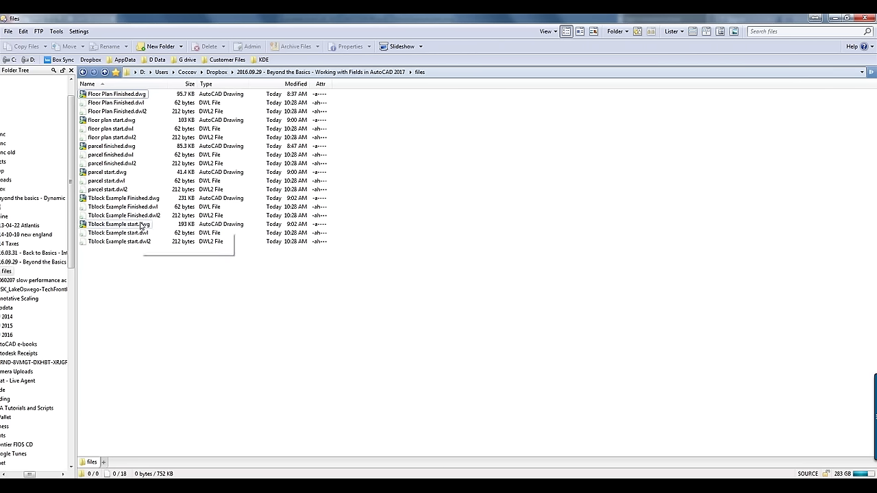
{"action": "left_click", "coordinate": [115, 173]}
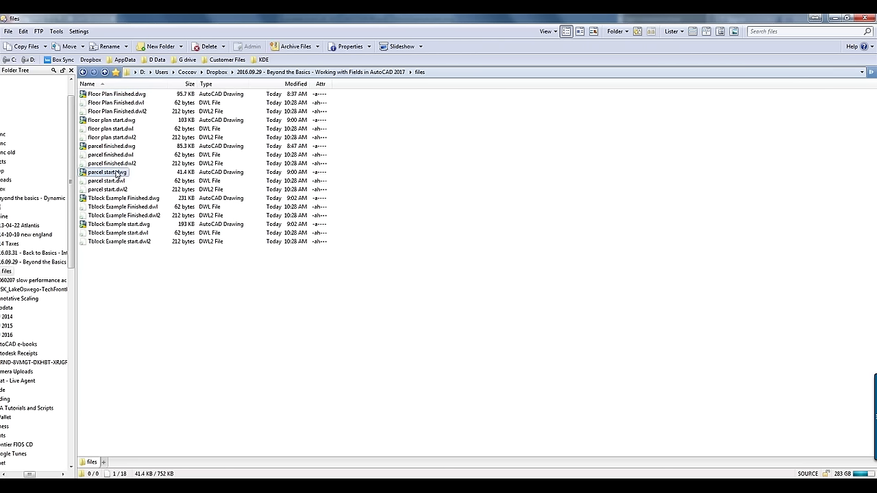
{"action": "right_click", "coordinate": [117, 174]}
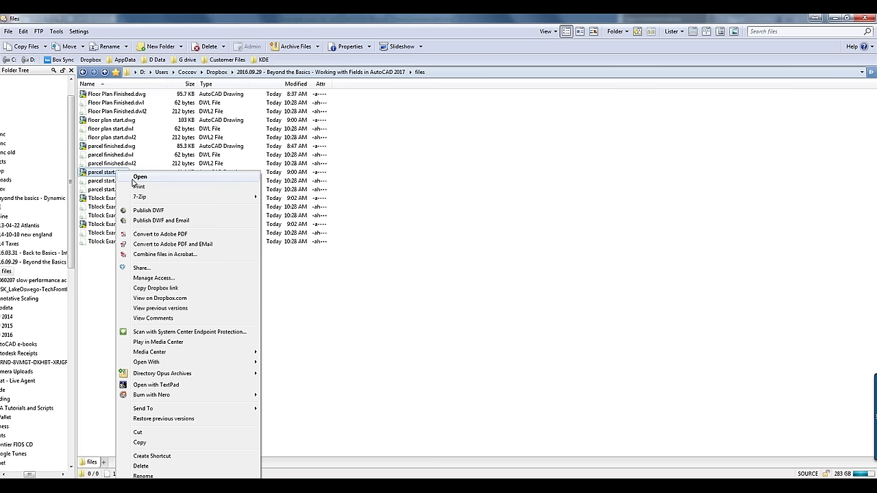
{"action": "left_click", "coordinate": [142, 486]}
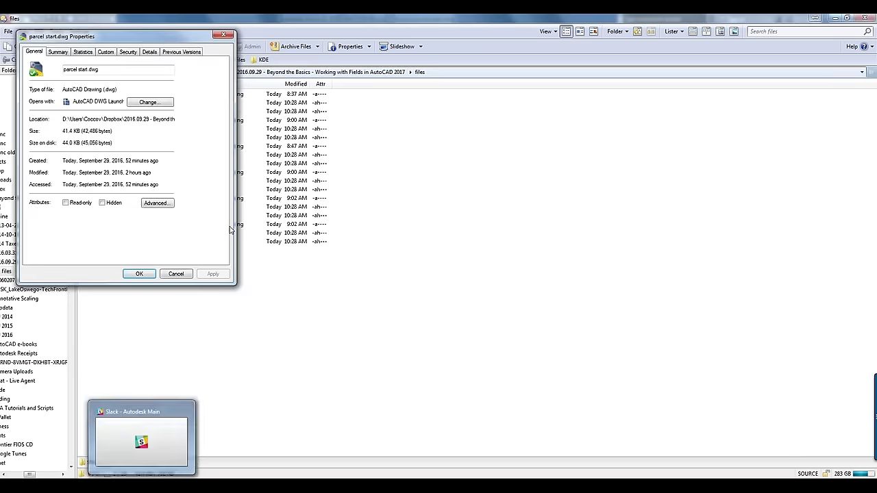
{"action": "left_click_drag", "start_coordinate": [154, 40], "coordinate": [398, 117]}
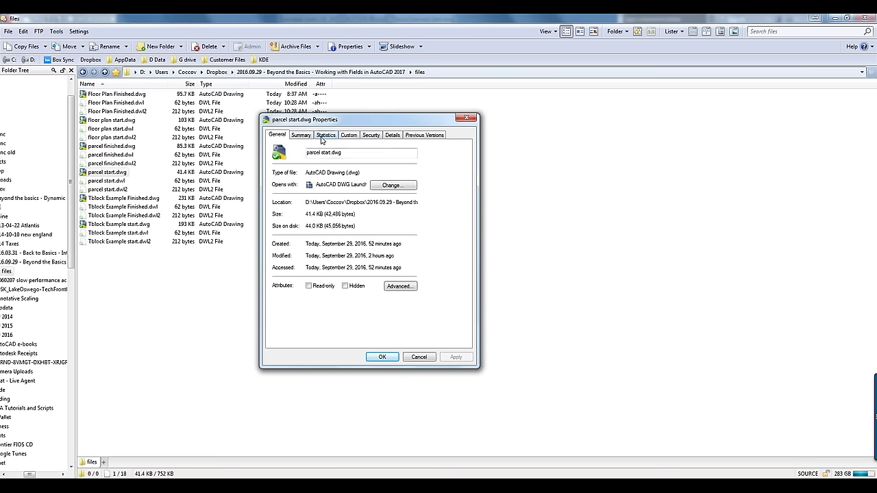
Review the Summary, Statistics and Custom properties of parcel start.dwg, and close its properties without changes
{"action": "left_click", "coordinate": [305, 136]}
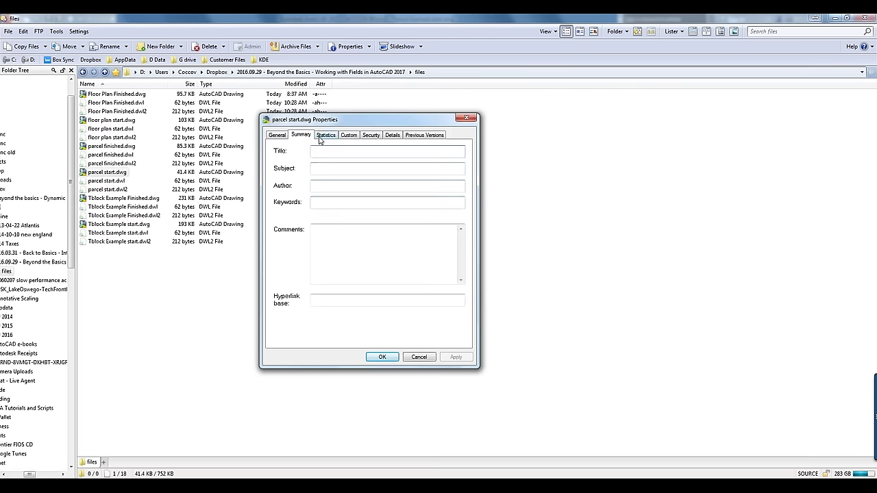
{"action": "left_click", "coordinate": [320, 136]}
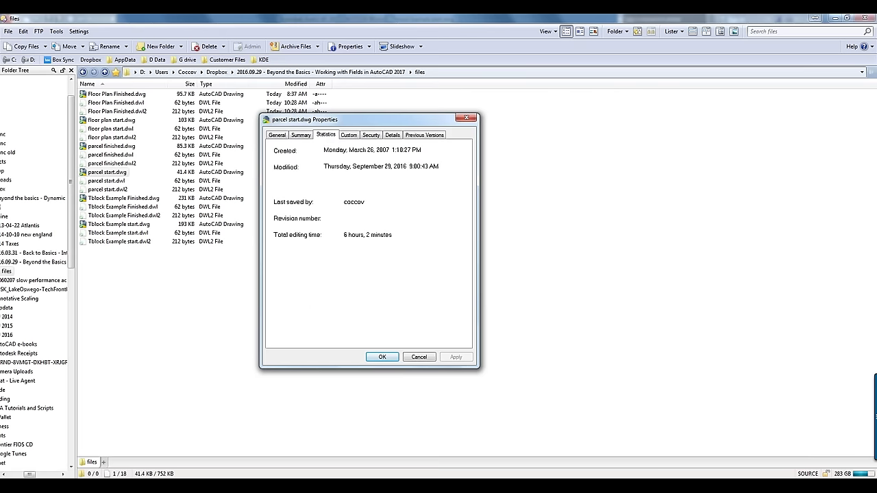
{"action": "left_click", "coordinate": [355, 139]}
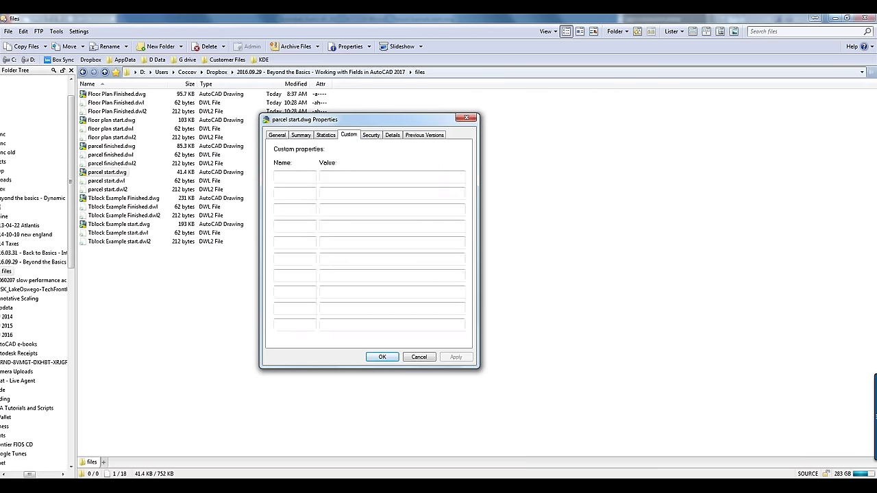
{"action": "left_click", "coordinate": [313, 179]}
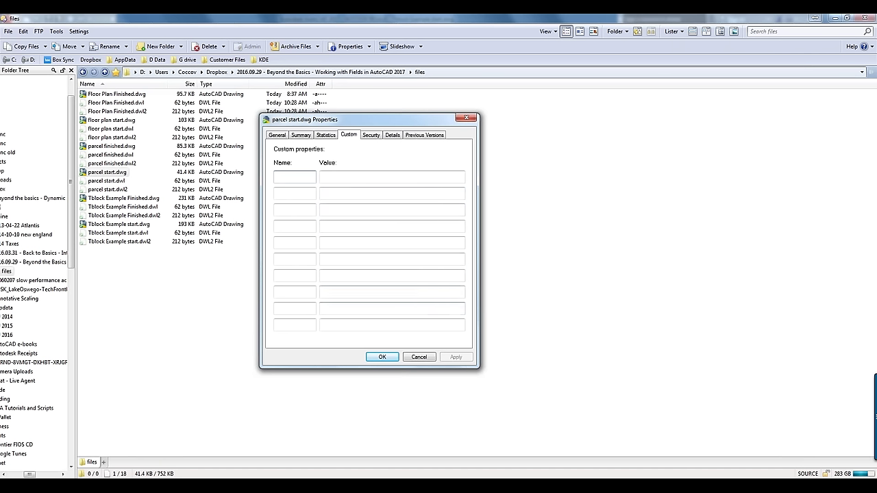
{"action": "left_click", "coordinate": [419, 357]}
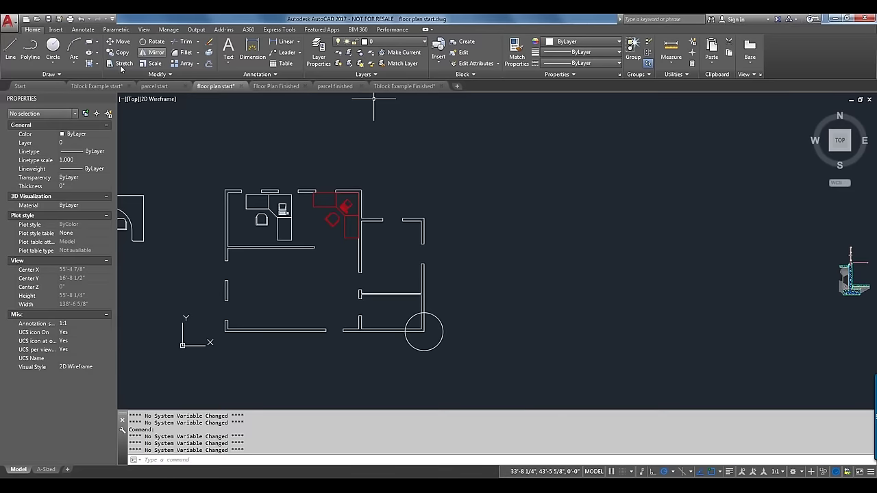
Return to the Tblock Example start drawing in AutoCAD and open its Drawing Properties
{"action": "left_click", "coordinate": [89, 88]}
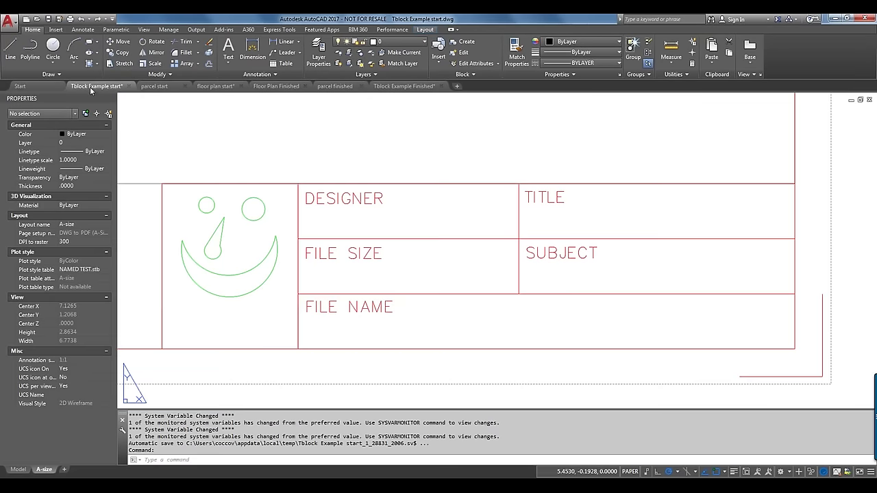
{"action": "left_click", "coordinate": [11, 23]}
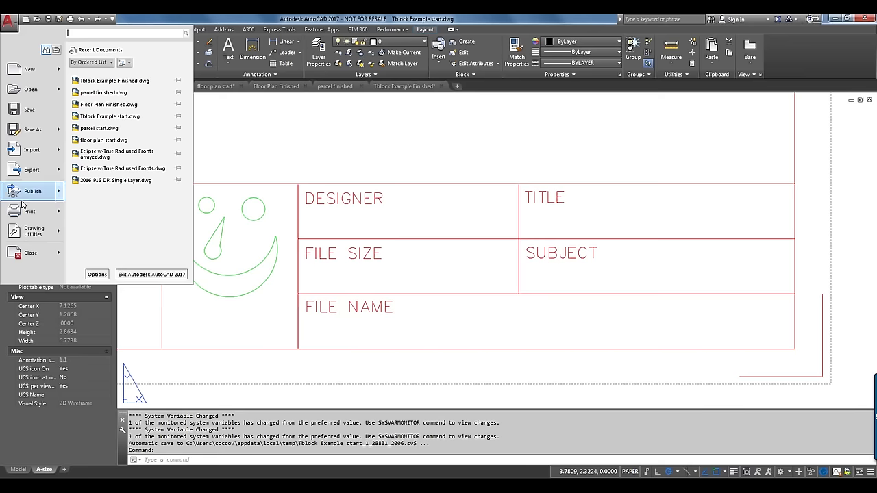
{"action": "mouse_move", "coordinate": [24, 228]}
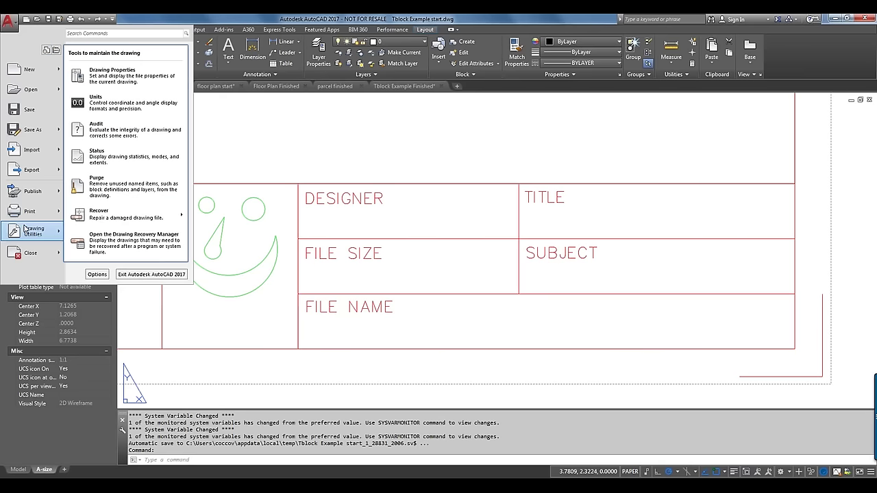
{"action": "left_click", "coordinate": [130, 72]}
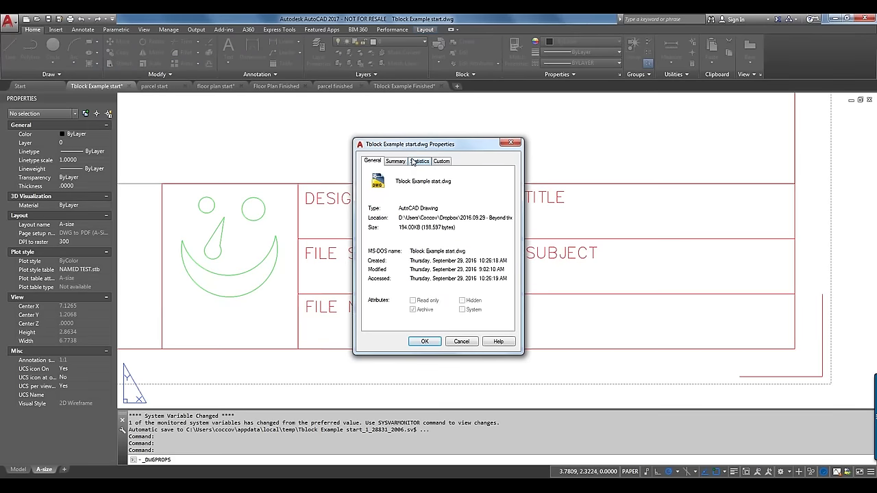
{"action": "left_click_drag", "start_coordinate": [414, 150], "coordinate": [395, 140]}
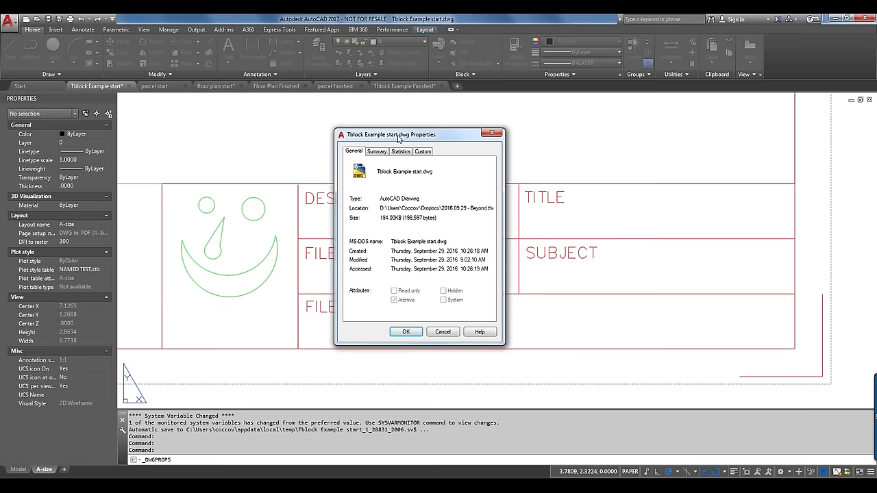
Review the drawing's summary title and subject and its custom properties, and close the dialog without changes
{"action": "left_click", "coordinate": [381, 152]}
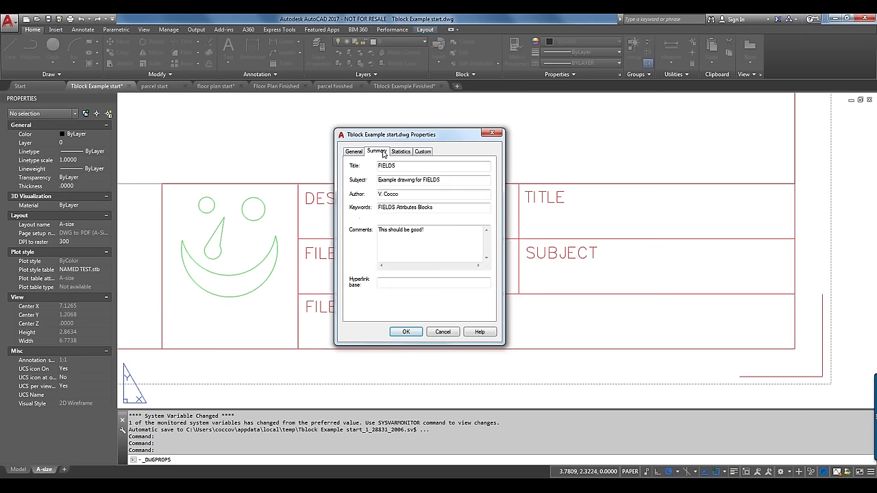
{"action": "left_click", "coordinate": [397, 165]}
{"action": "left_click", "coordinate": [447, 179]}
{"action": "left_click", "coordinate": [422, 153]}
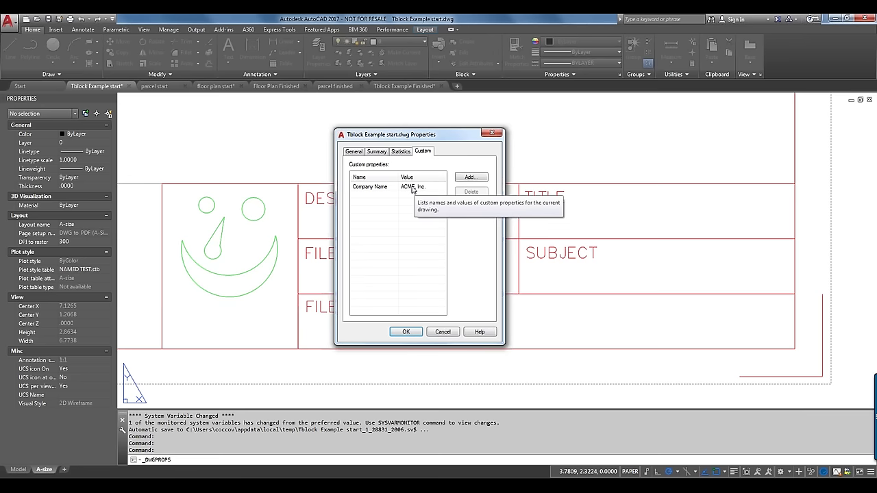
{"action": "left_click", "coordinate": [439, 332]}
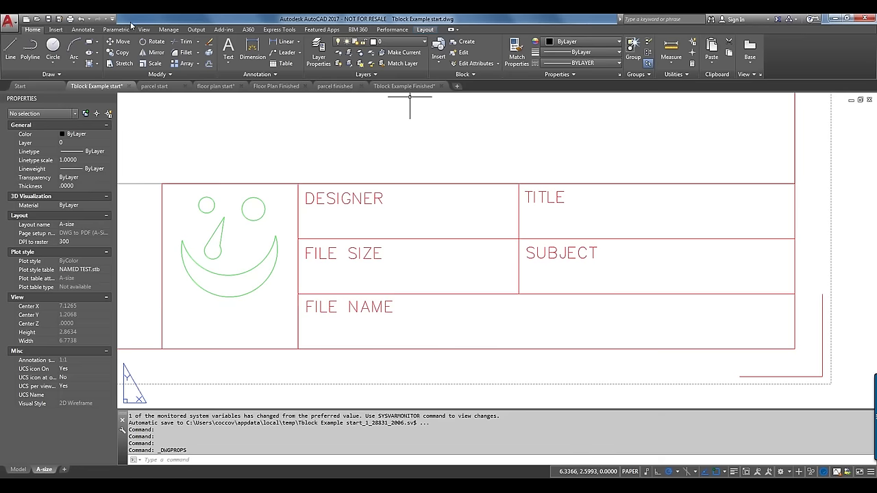
Start inserting a field and set the field category to All
{"action": "left_click", "coordinate": [54, 30]}
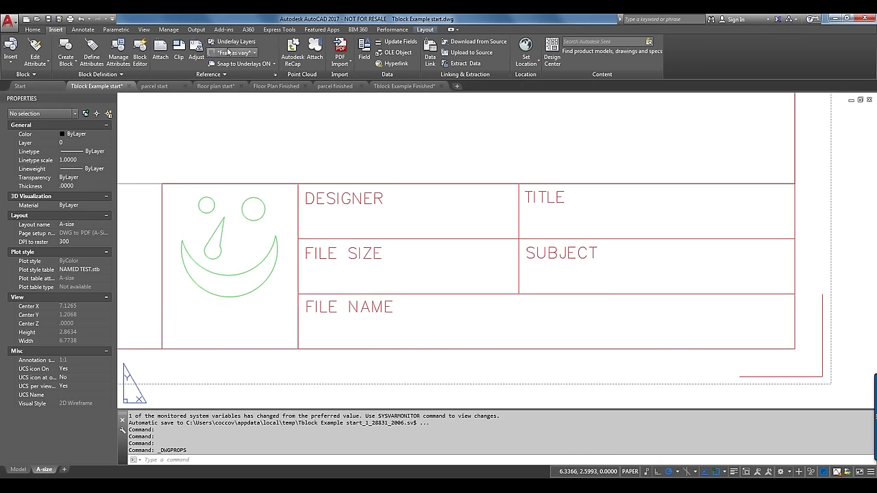
{"action": "left_click", "coordinate": [364, 57]}
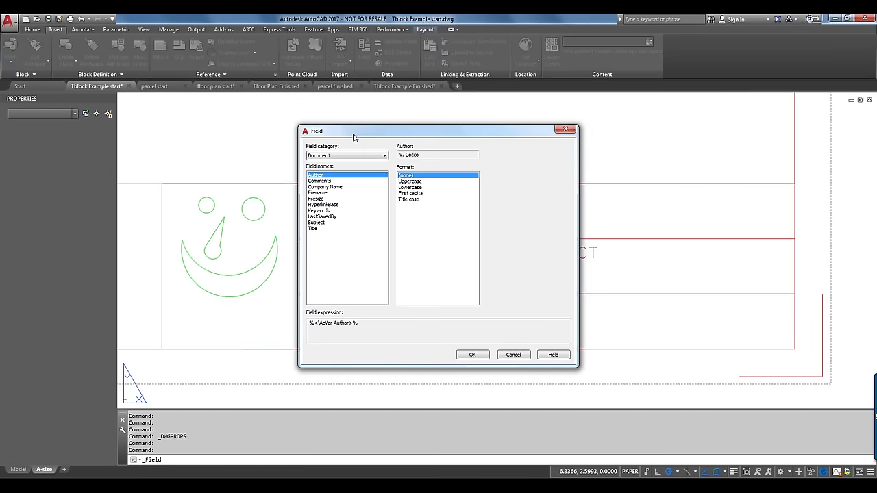
{"action": "left_click", "coordinate": [383, 157]}
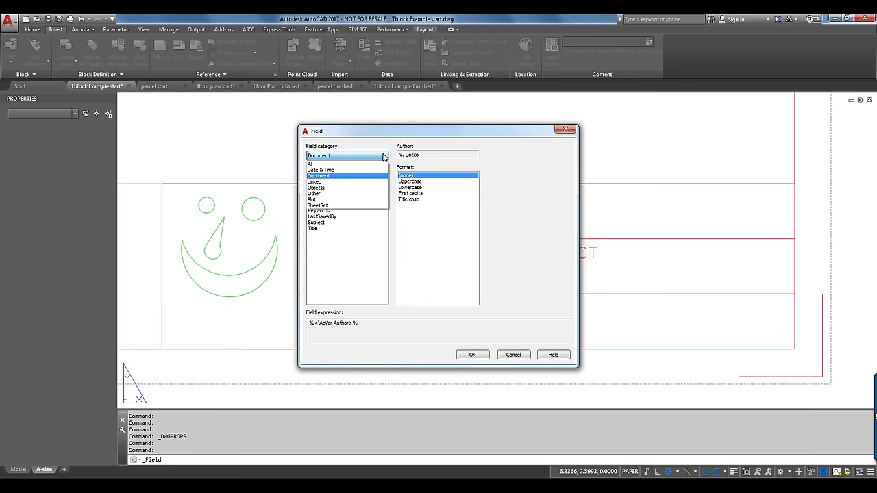
{"action": "left_click", "coordinate": [340, 154]}
{"action": "left_click", "coordinate": [340, 155]}
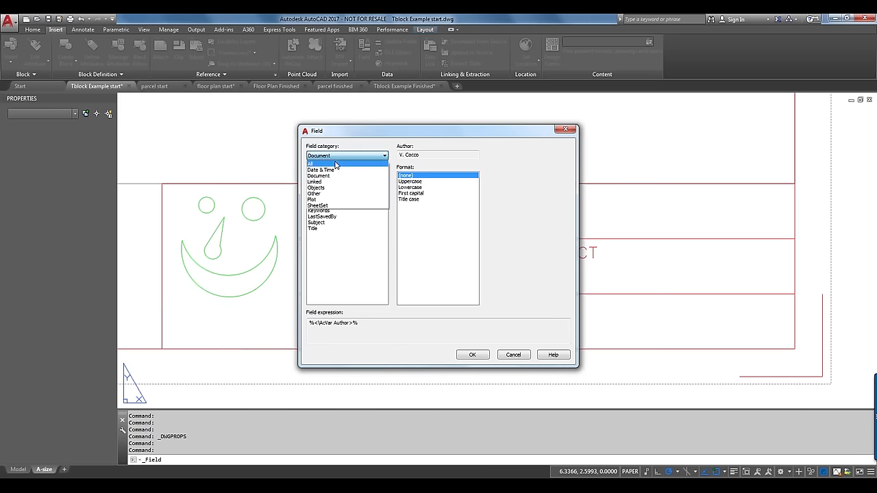
{"action": "left_click", "coordinate": [339, 163]}
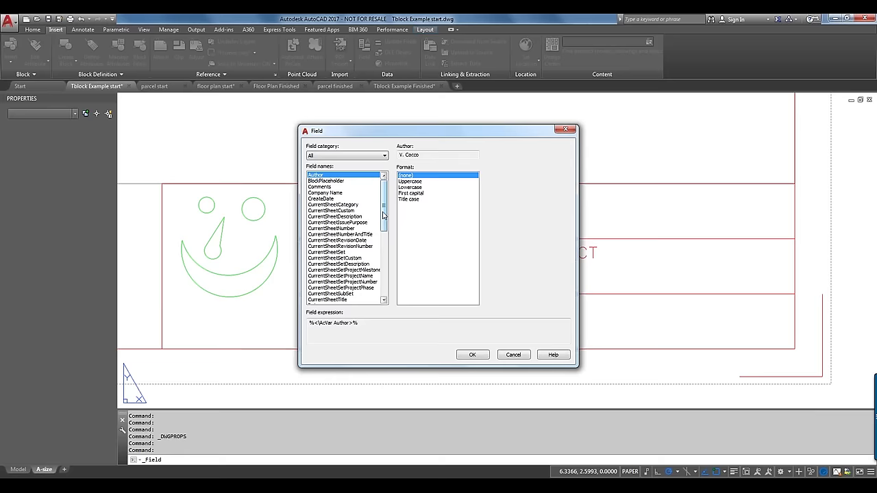
Examine the Author field's expression and the options for BlockPlaceholder, Comments and CurrentSheetDescription among all field names
{"action": "left_click_drag", "start_coordinate": [383, 226], "coordinate": [381, 205]}
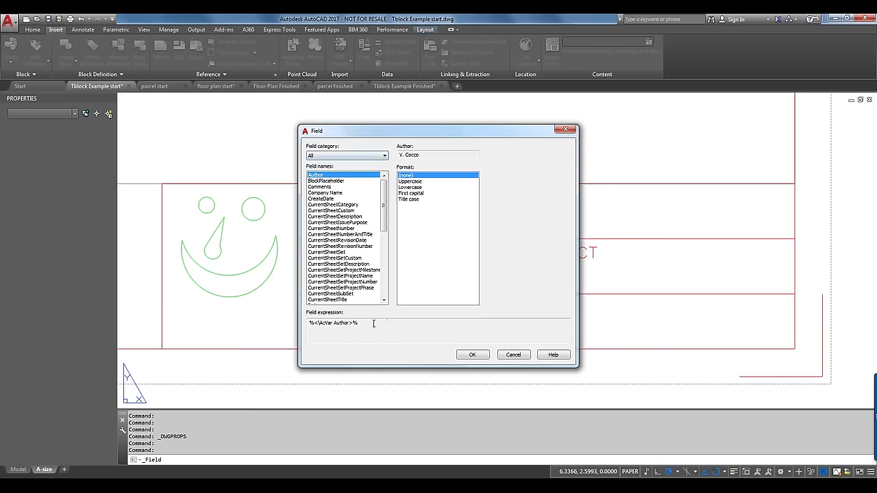
{"action": "left_click_drag", "start_coordinate": [367, 323], "coordinate": [306, 312]}
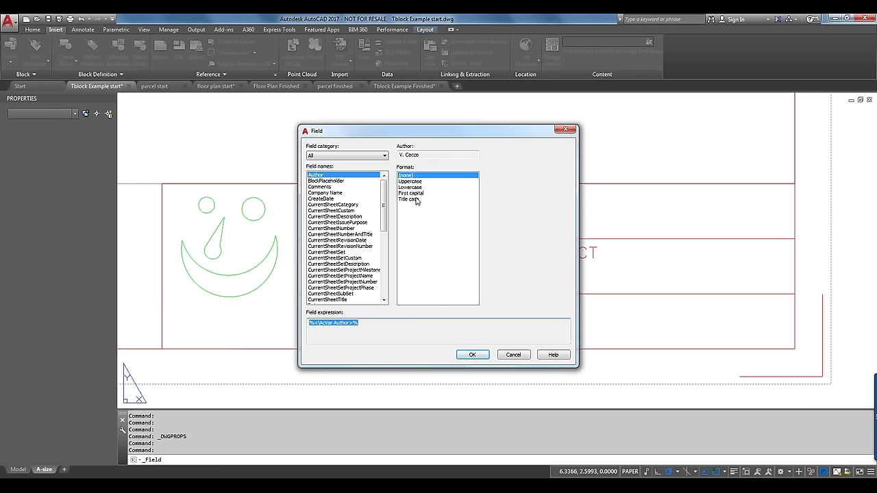
{"action": "left_click", "coordinate": [320, 181]}
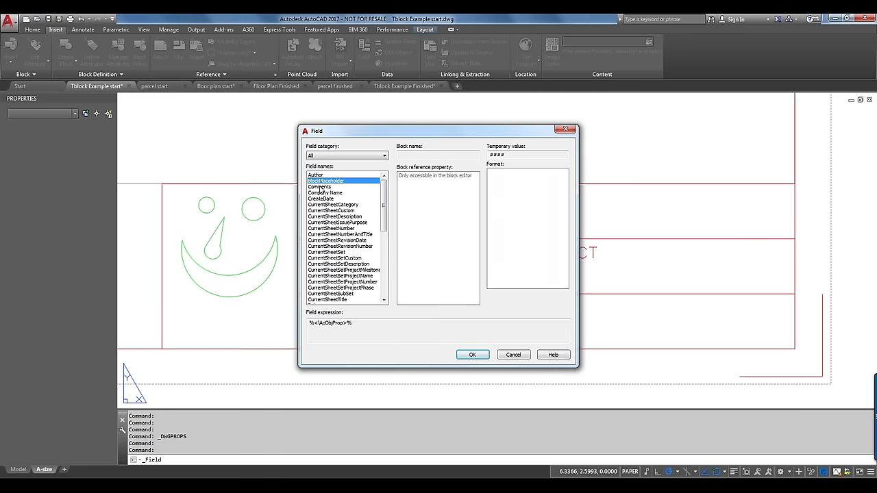
{"action": "left_click", "coordinate": [320, 188]}
{"action": "left_click", "coordinate": [327, 217]}
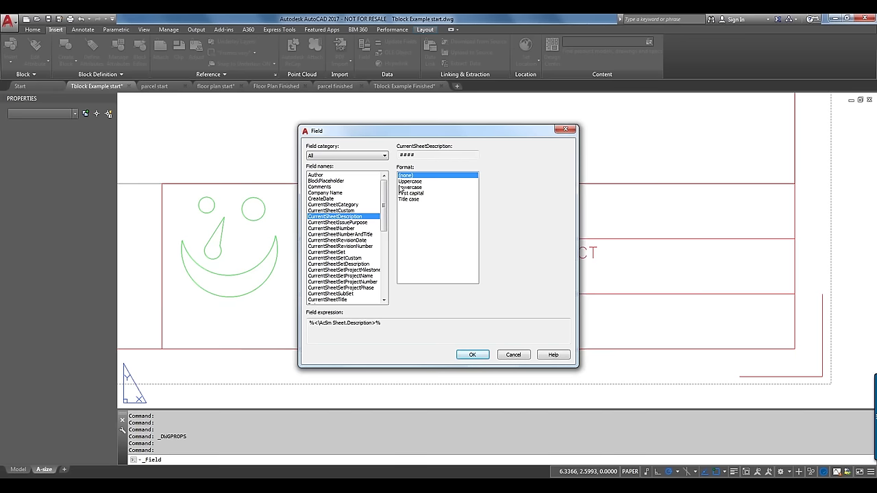
Review the fields available in the Date & Time, Document and Linked categories
{"action": "left_click", "coordinate": [330, 156]}
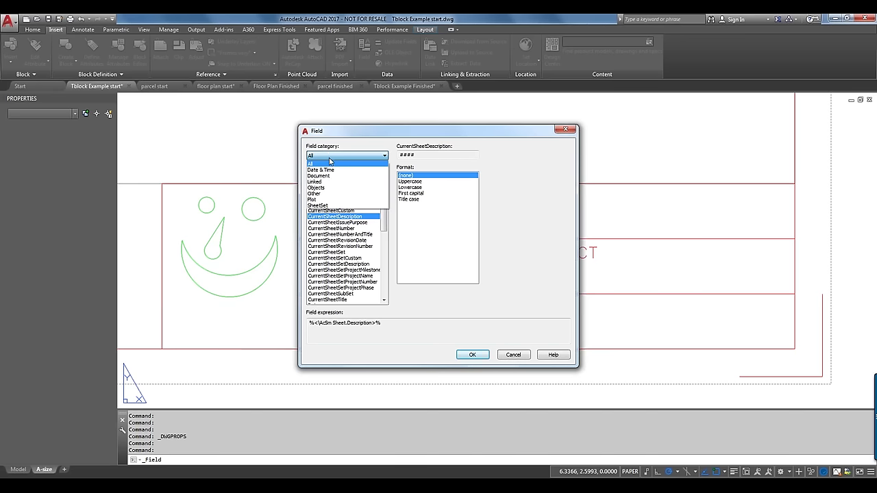
{"action": "left_click", "coordinate": [328, 170]}
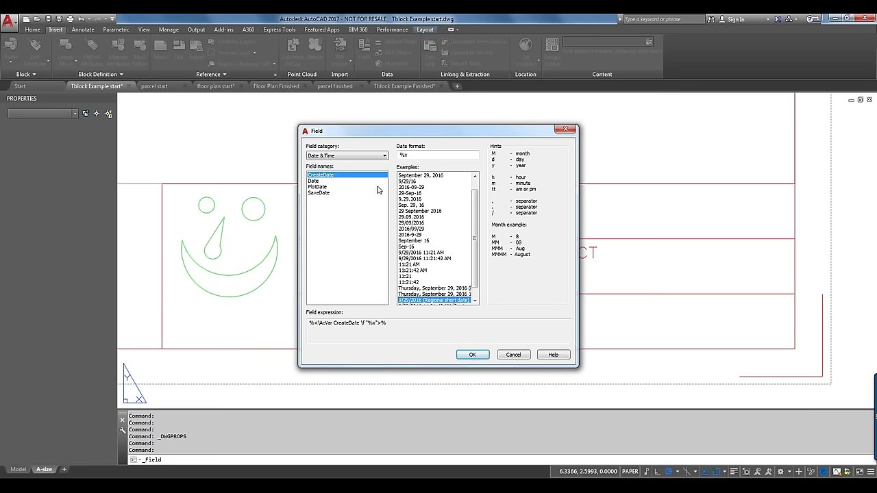
{"action": "left_click", "coordinate": [354, 158]}
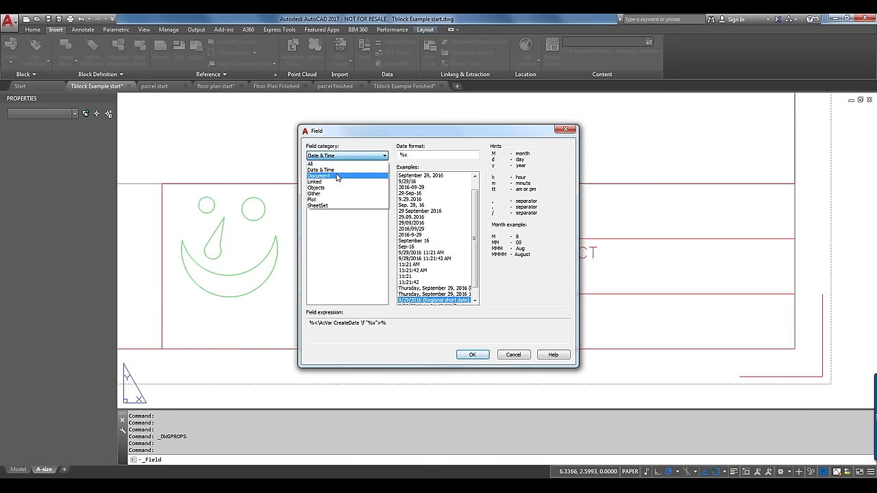
{"action": "left_click", "coordinate": [337, 177]}
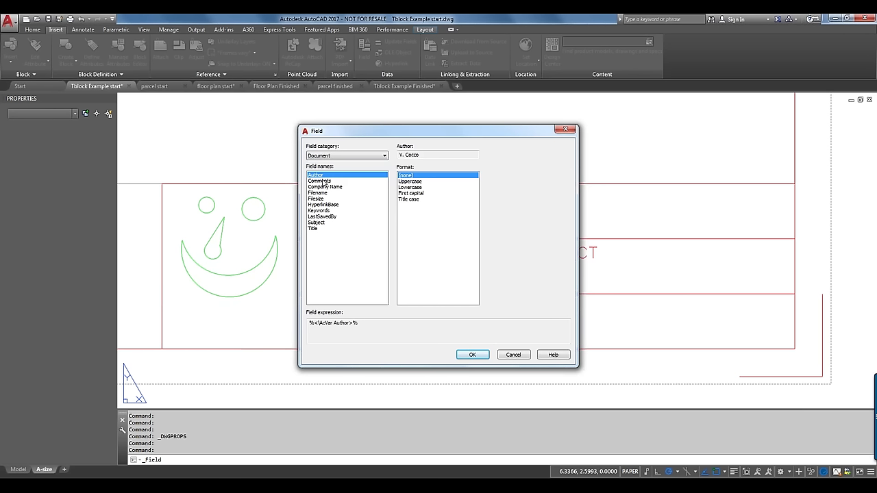
{"action": "left_click", "coordinate": [336, 156]}
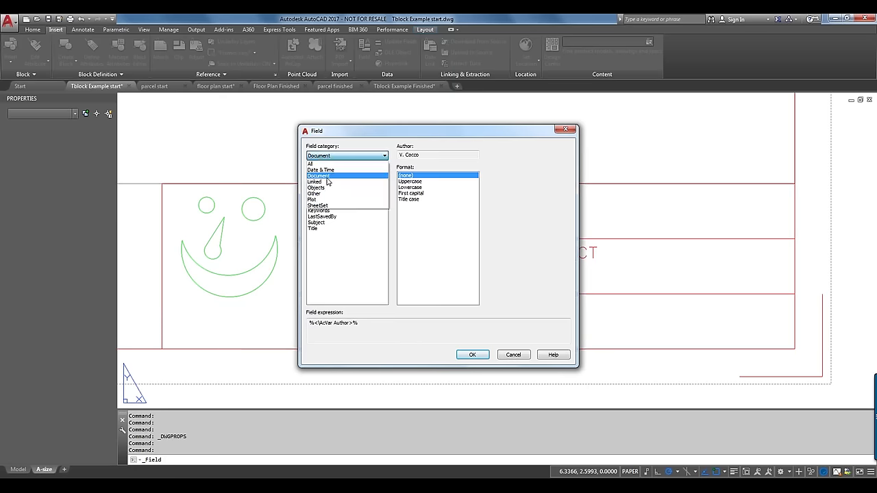
{"action": "left_click", "coordinate": [322, 181]}
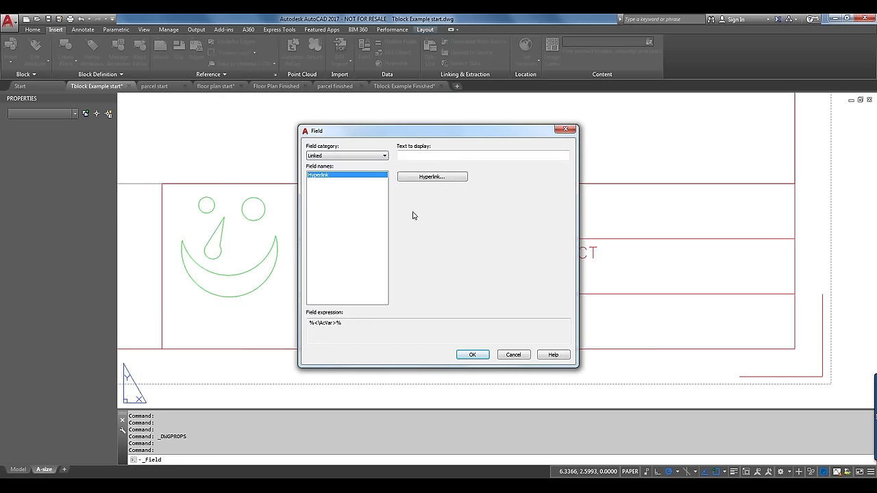
Review the Objects and Other field categories, including the DieselExpression field expression and the list of system variables
{"action": "left_click", "coordinate": [374, 157]}
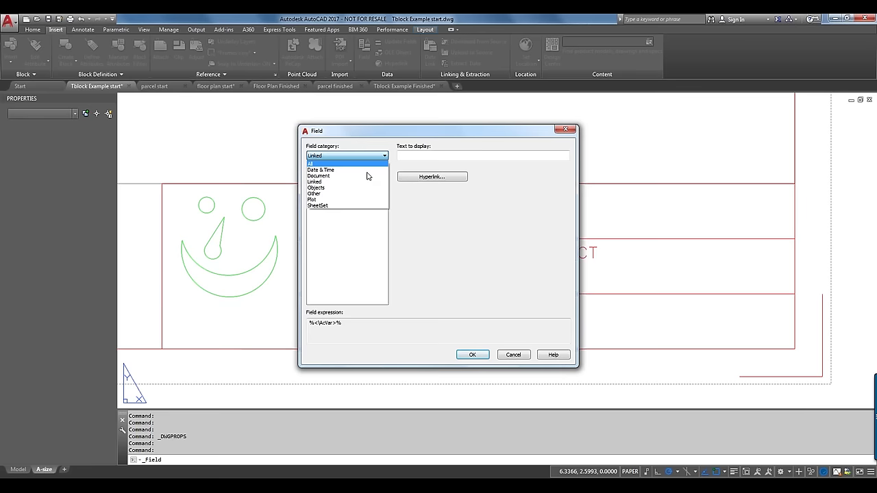
{"action": "left_click", "coordinate": [350, 191]}
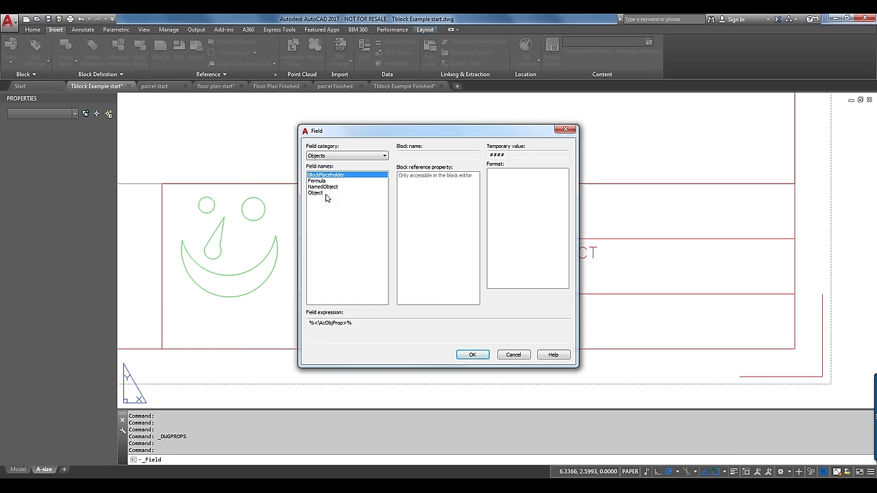
{"action": "left_click", "coordinate": [334, 157]}
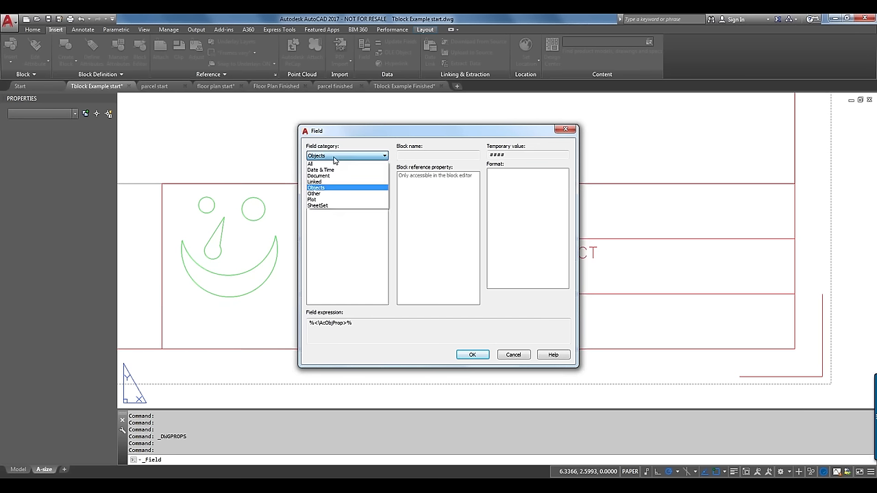
{"action": "left_click", "coordinate": [329, 193]}
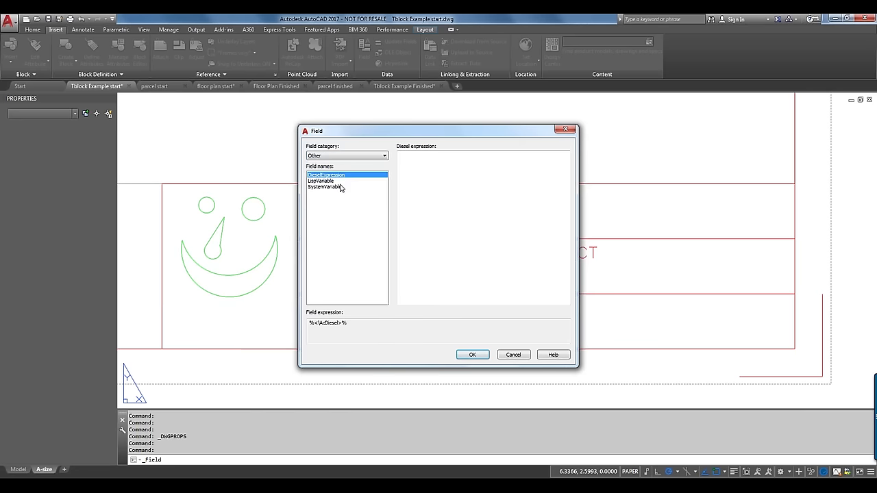
{"action": "left_click_drag", "start_coordinate": [348, 322], "coordinate": [310, 320]}
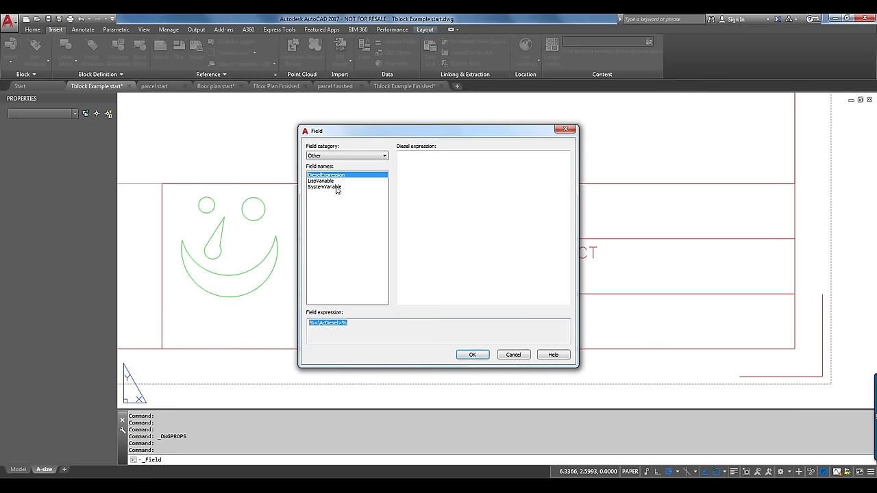
{"action": "left_click", "coordinate": [336, 187]}
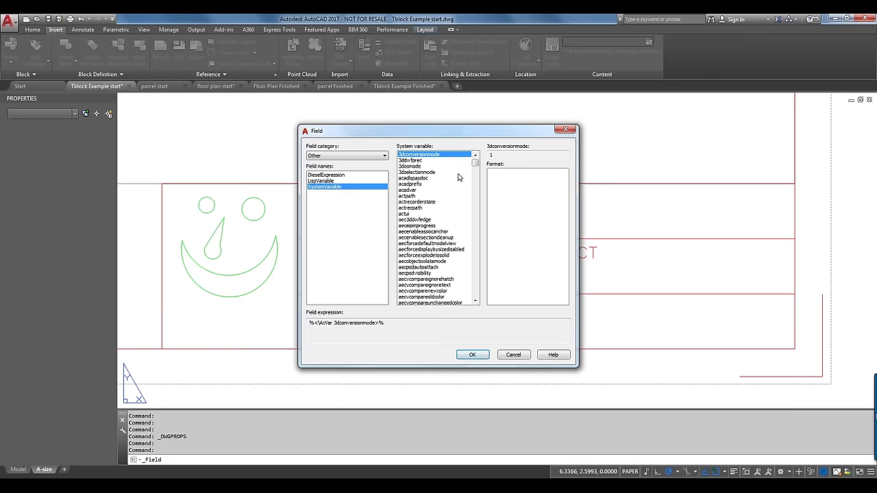
{"action": "left_click_drag", "start_coordinate": [475, 163], "coordinate": [478, 273]}
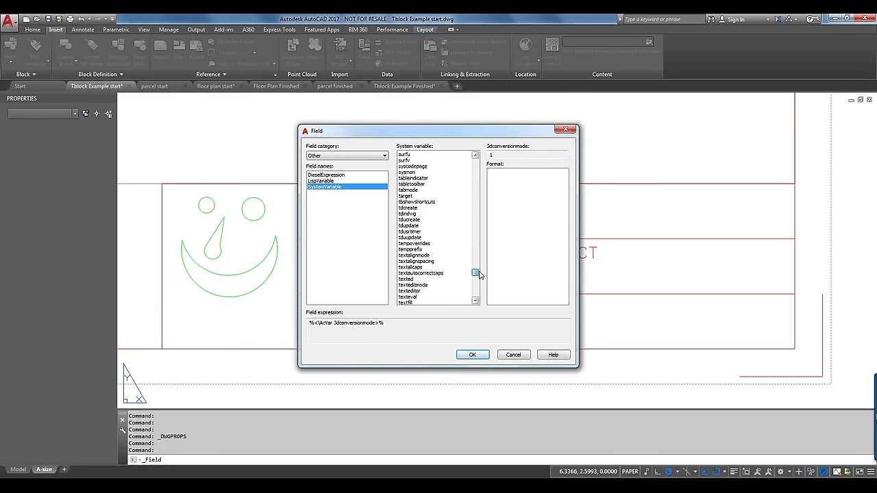
Review the Plot and SheetSet field categories, and leave the field dialog without inserting anything
{"action": "left_click", "coordinate": [375, 157]}
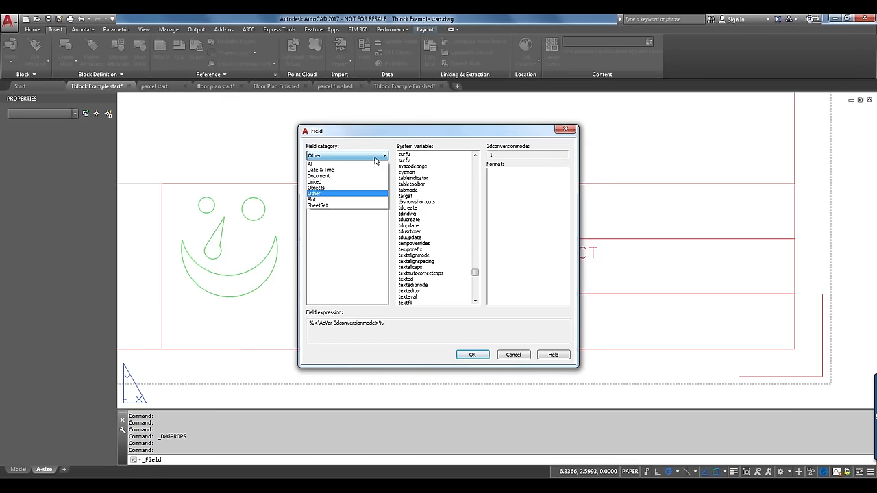
{"action": "left_click", "coordinate": [361, 199]}
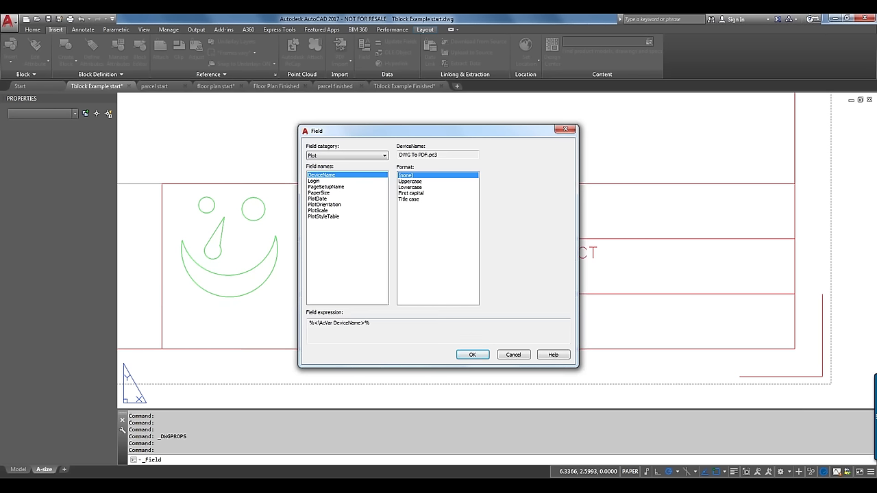
{"action": "left_click", "coordinate": [342, 157]}
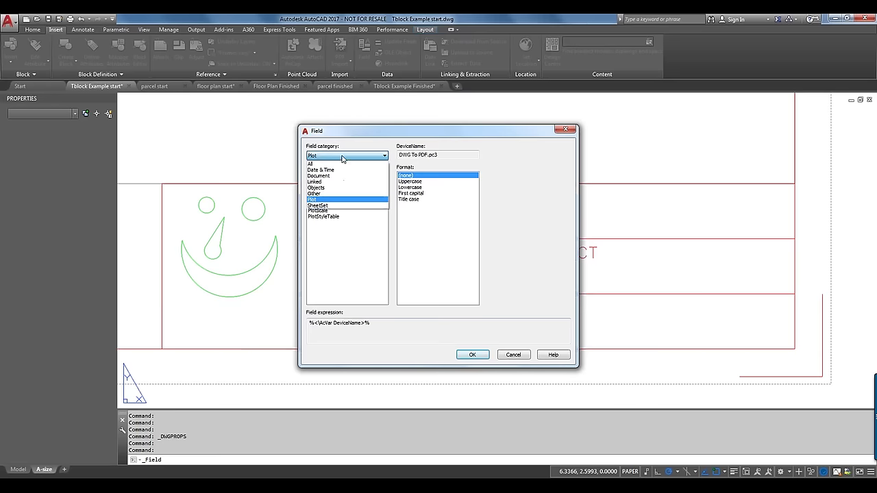
{"action": "left_click", "coordinate": [327, 206]}
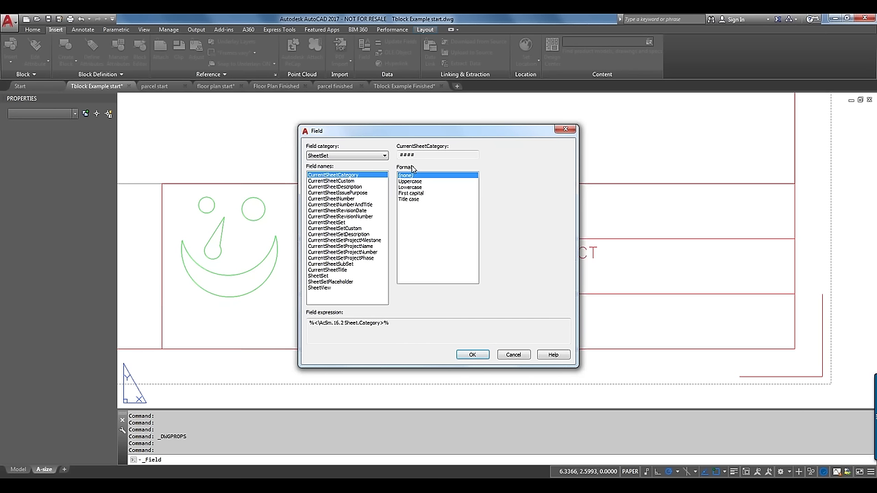
{"action": "left_click", "coordinate": [513, 356]}
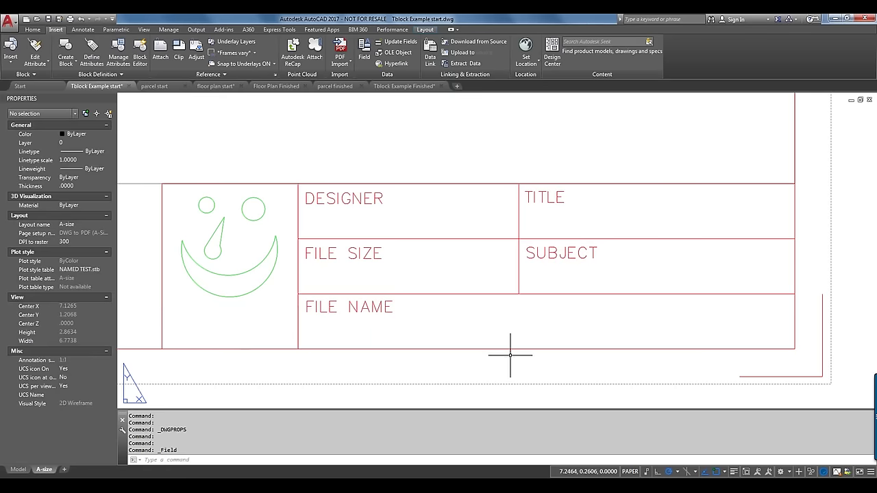
Open the BORDER-A title block in the Block Editor
{"action": "left_click", "coordinate": [474, 348]}
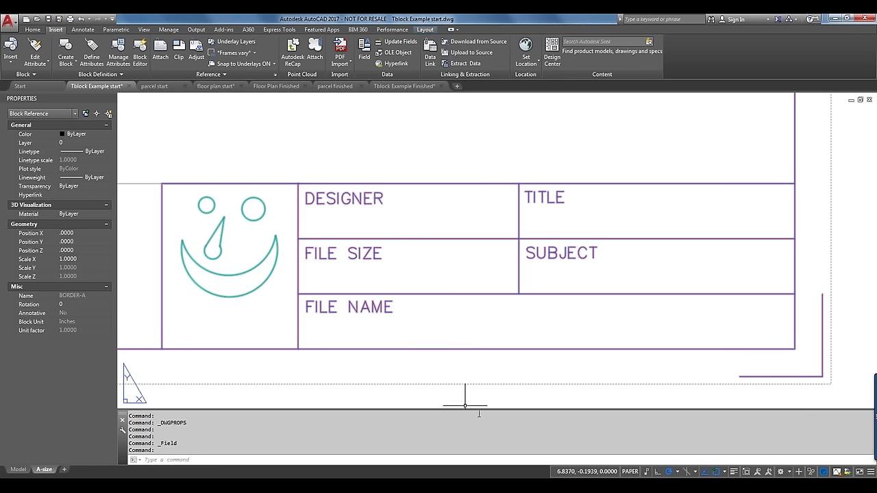
{"action": "right_click", "coordinate": [447, 354]}
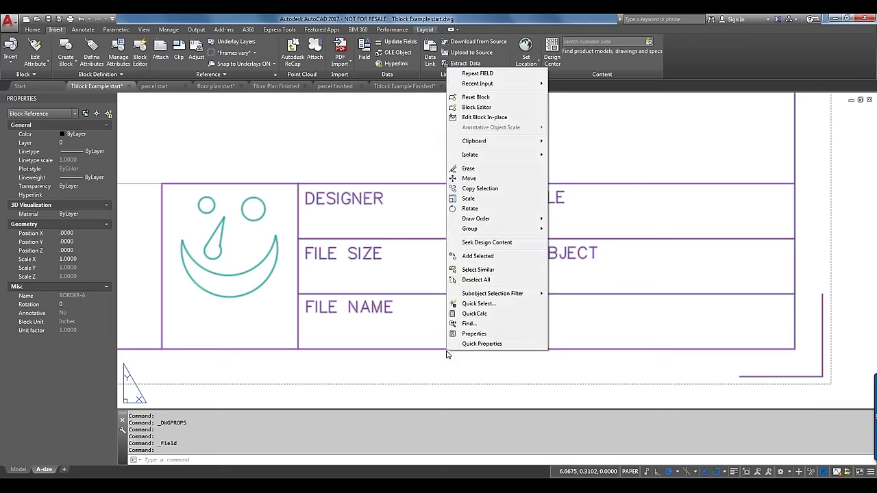
{"action": "left_click", "coordinate": [488, 109]}
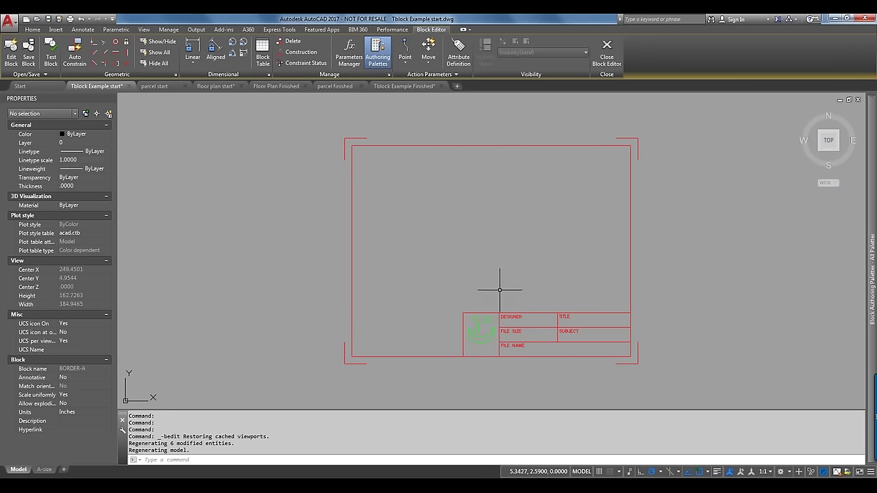
Insert a Document Author field in Uppercase format beneath the DESIGNER label of the title block
{"action": "type", "text": "FIEL"}
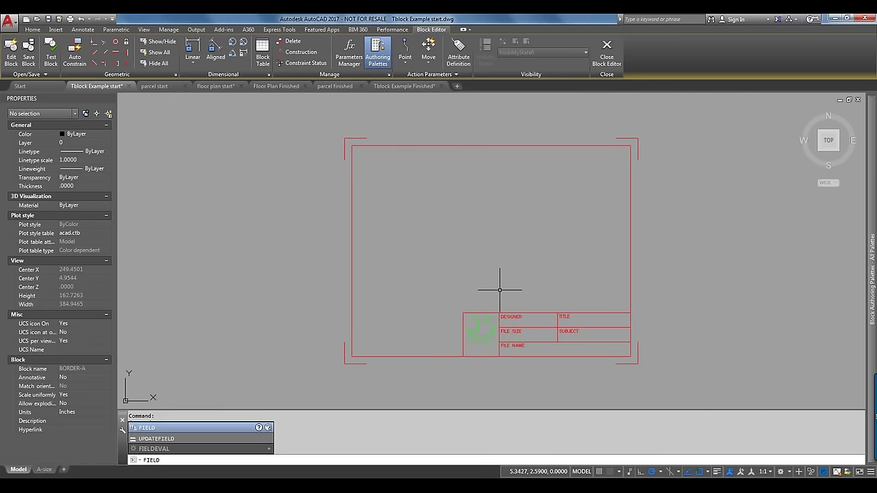
{"action": "type", "text": "D"}
{"action": "key", "text": "Return"}
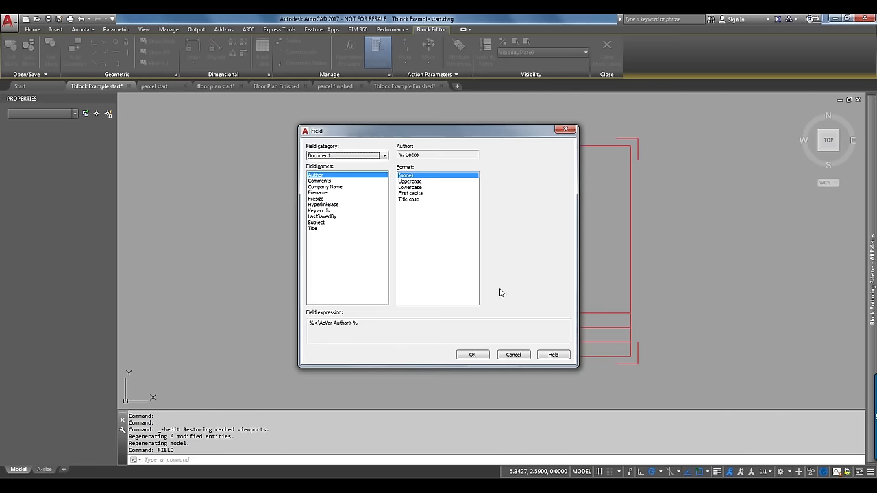
{"action": "left_click_drag", "start_coordinate": [481, 134], "coordinate": [206, 139]}
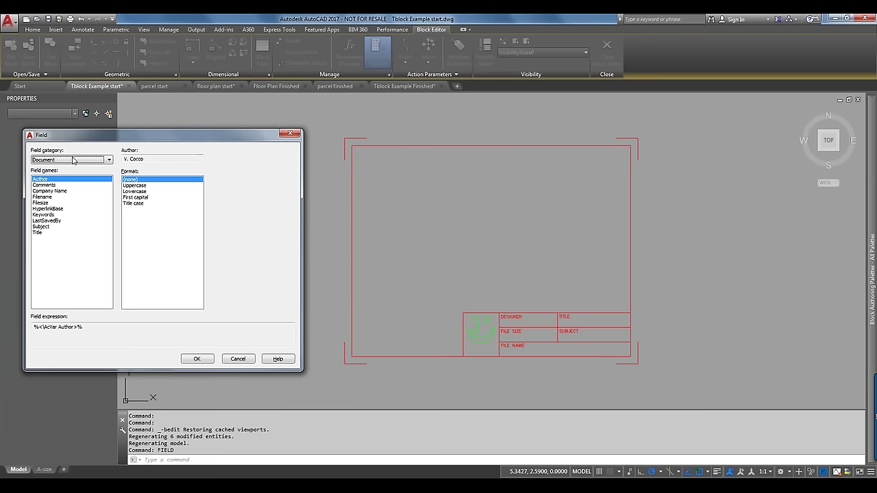
{"action": "left_click", "coordinate": [530, 309]}
{"action": "left_click", "coordinate": [127, 225]}
{"action": "left_click", "coordinate": [137, 186]}
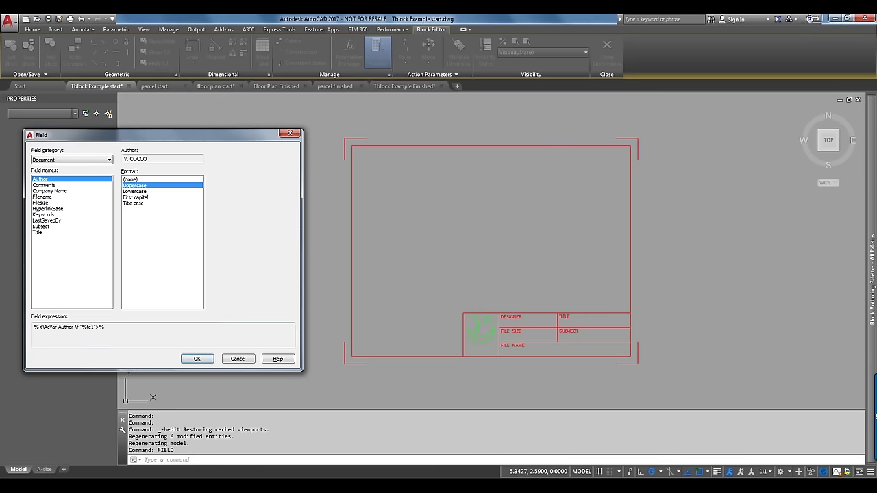
{"action": "left_click", "coordinate": [198, 359]}
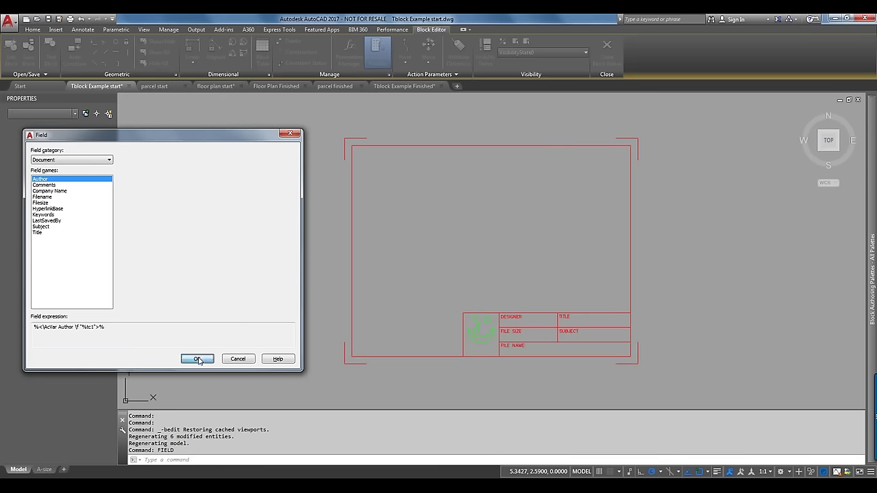
{"action": "scroll", "coordinate": [521, 328], "scroll_direction": "up", "scroll_amount": 5}
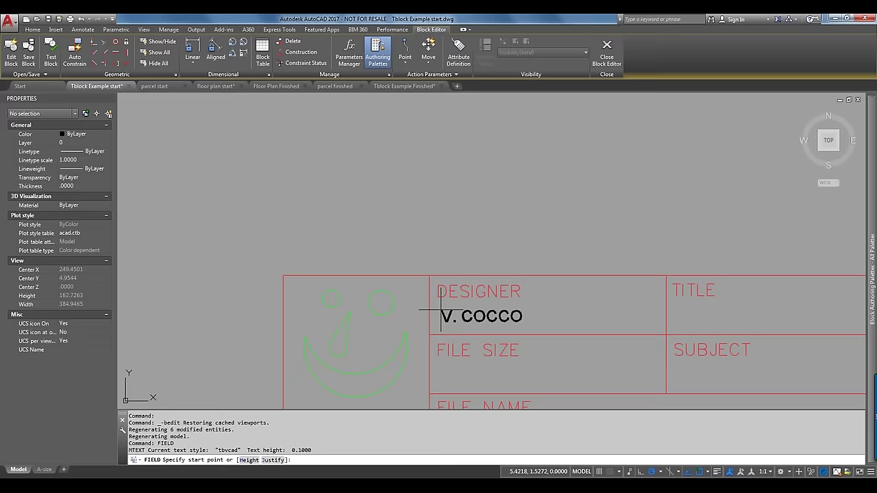
{"action": "left_click", "coordinate": [439, 311]}
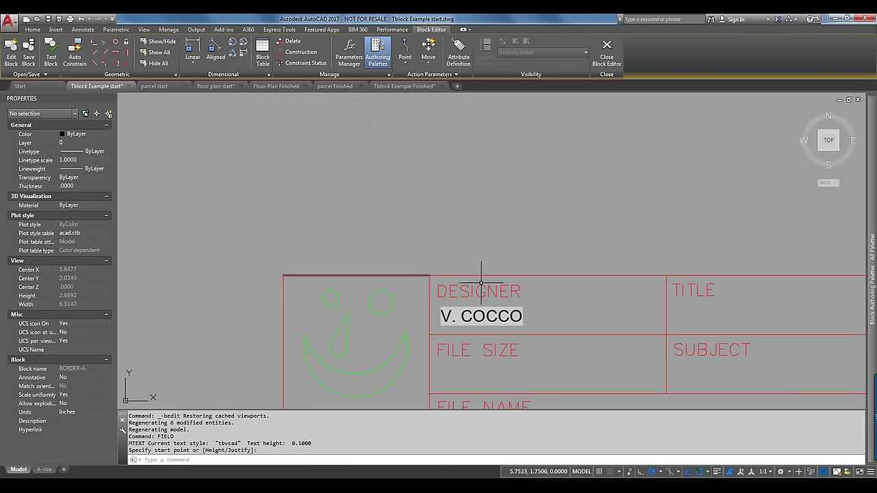
Insert a Document Title field in First capital format beneath the TITLE label of the title block
{"action": "mouse_move", "coordinate": [482, 283]}
{"action": "middle_mouse_down"}
{"action": "mouse_move", "coordinate": [450, 246]}
{"action": "mouse_move", "coordinate": [343, 172]}
{"action": "middle_mouse_up"}
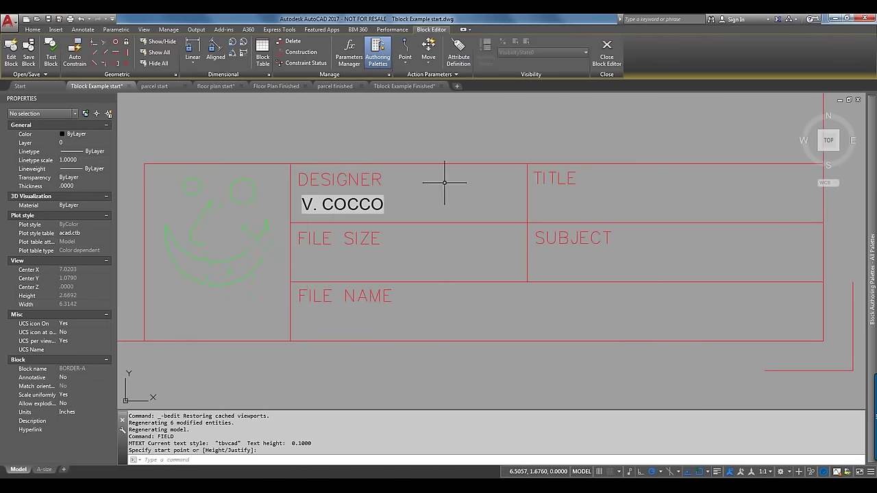
{"action": "left_click", "coordinate": [345, 203]}
{"action": "key", "text": "Return"}
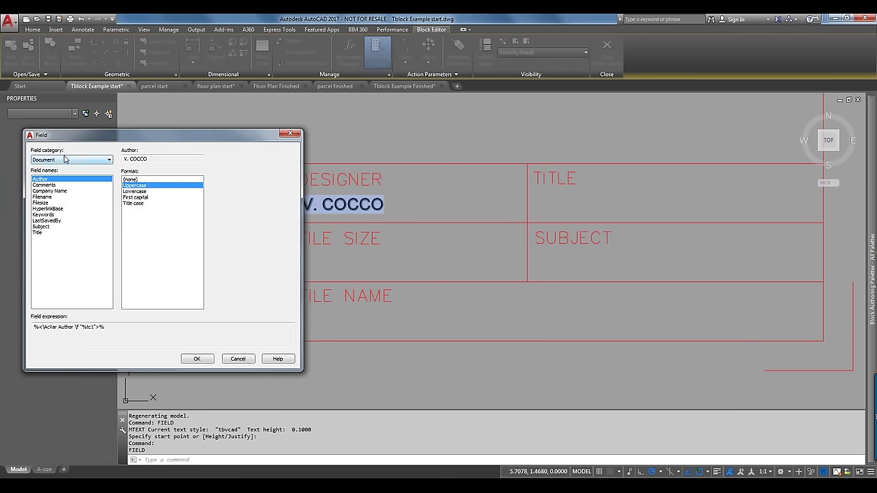
{"action": "left_click", "coordinate": [37, 234]}
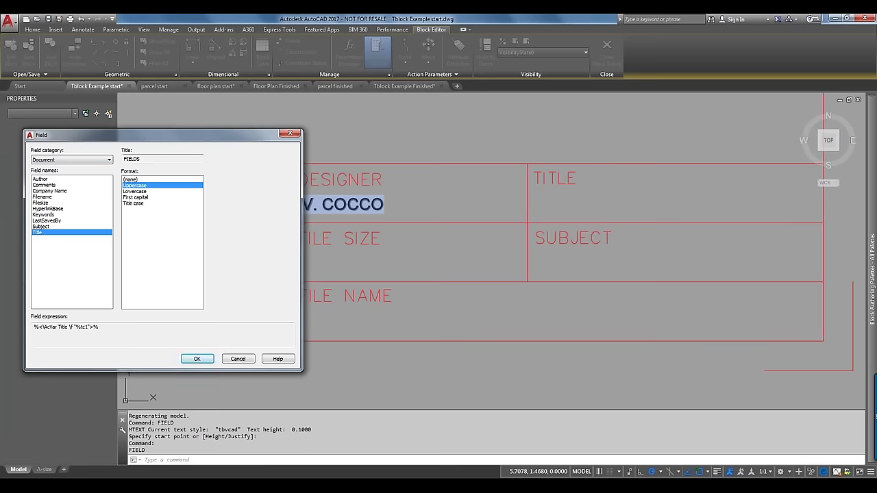
{"action": "left_click", "coordinate": [140, 197]}
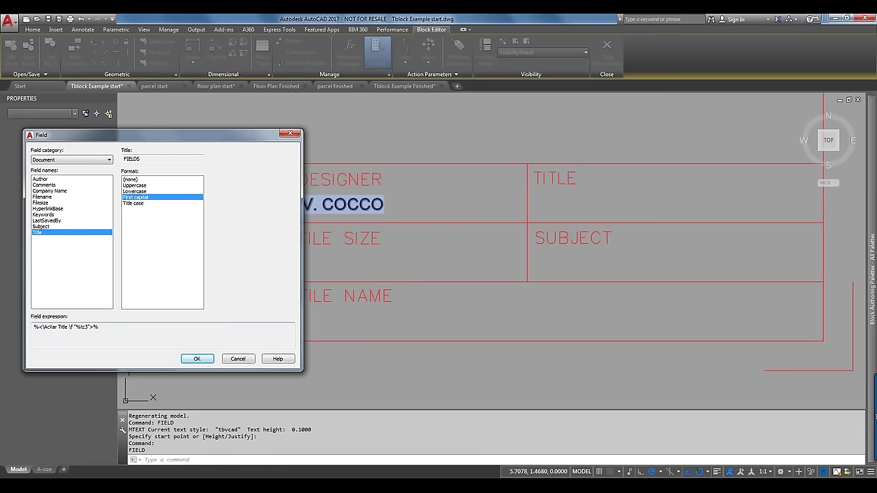
{"action": "left_click", "coordinate": [197, 359]}
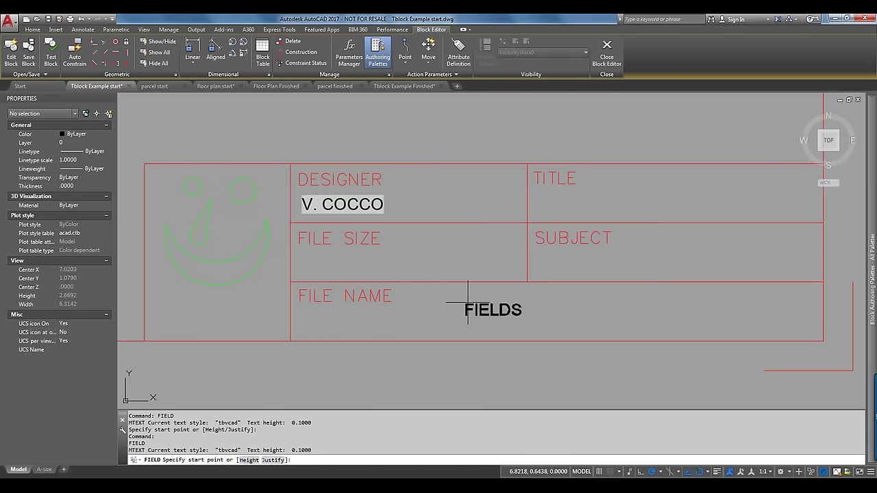
{"action": "left_click", "coordinate": [537, 195]}
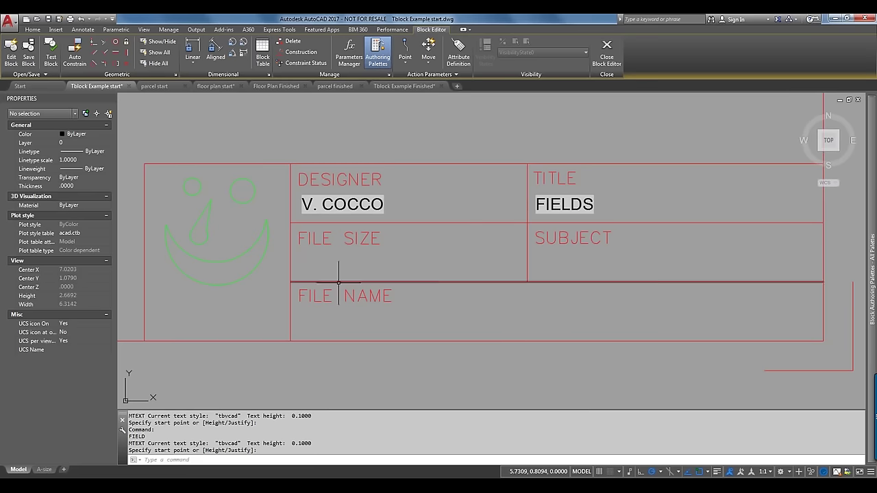
Insert a Document Filesize field in Kilobytes beneath the FILE SIZE label
{"action": "key", "text": "Return"}
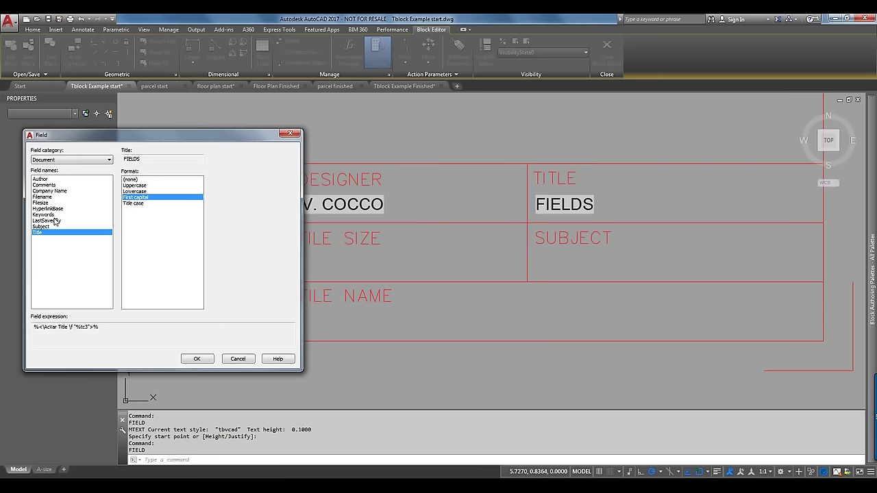
{"action": "left_click", "coordinate": [46, 203]}
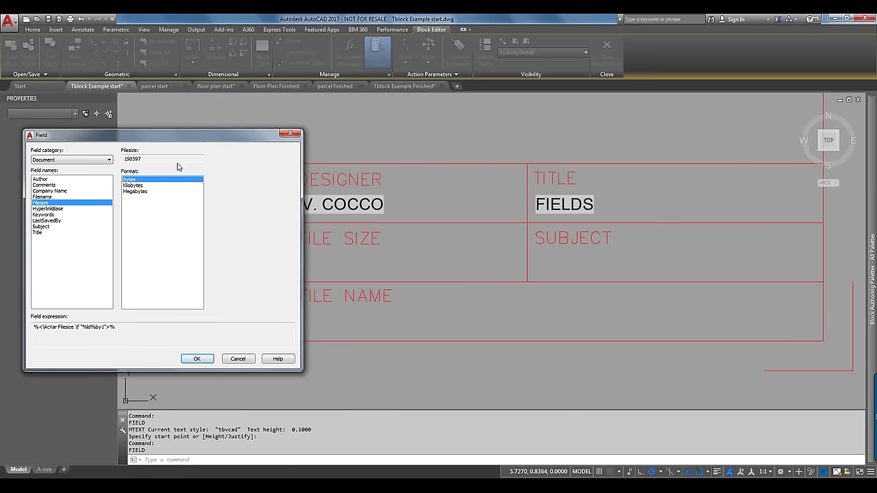
{"action": "left_click", "coordinate": [143, 186]}
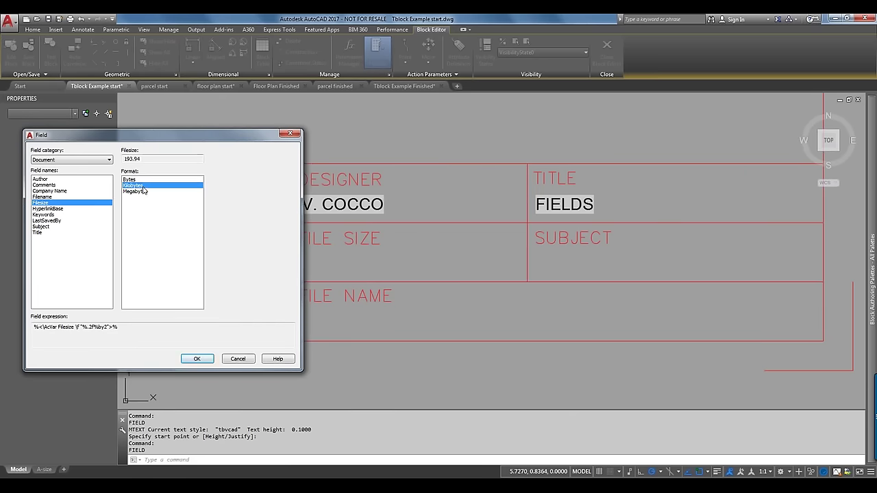
{"action": "left_click", "coordinate": [143, 191]}
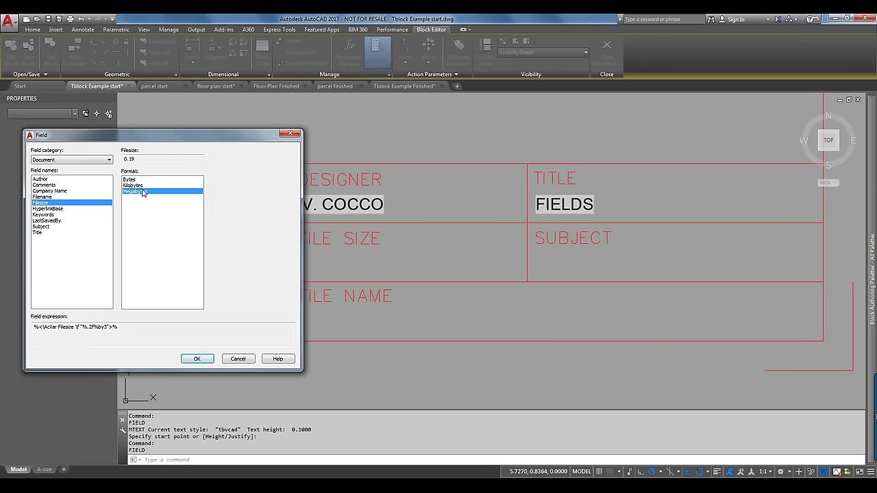
{"action": "left_click", "coordinate": [142, 186]}
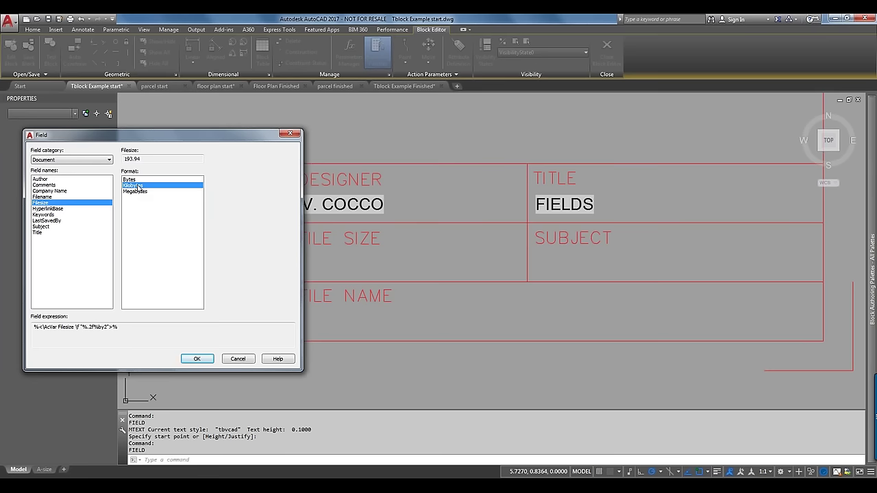
{"action": "left_click", "coordinate": [196, 359]}
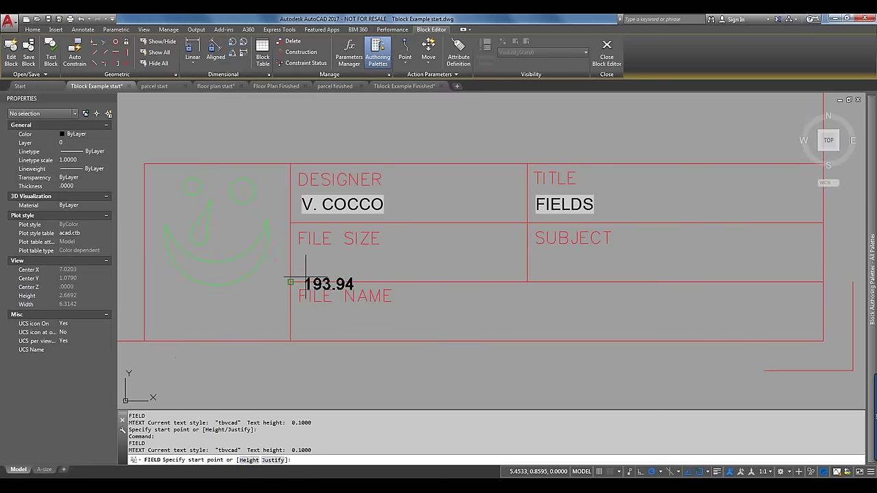
{"action": "left_click", "coordinate": [301, 259]}
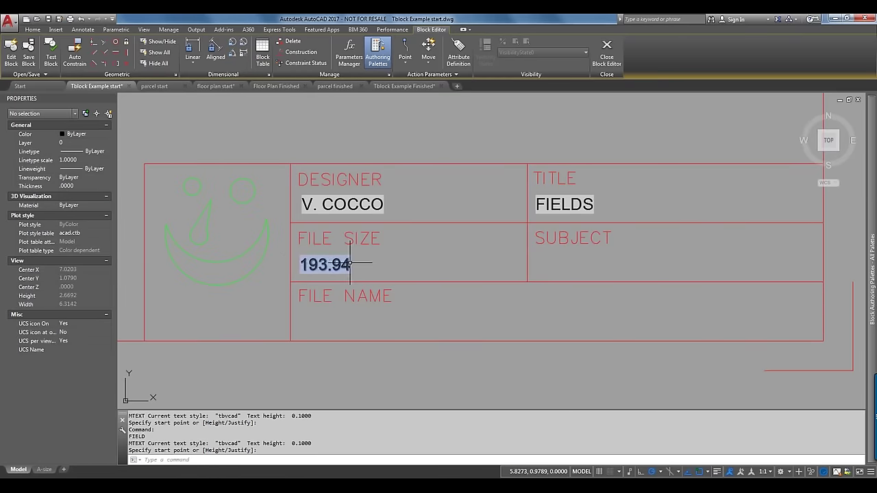
Append the unit KB, separated by a space, to the file size field text
{"action": "double_click", "coordinate": [327, 264]}
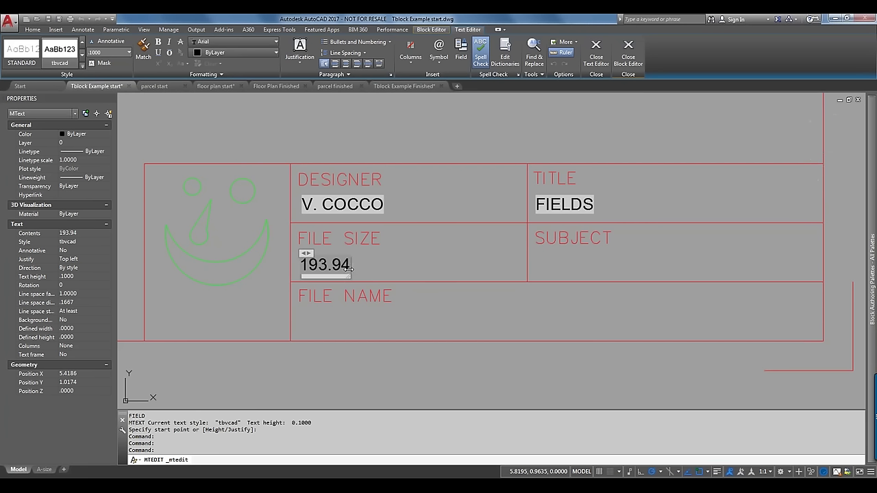
{"action": "key", "text": "ctrl+a"}
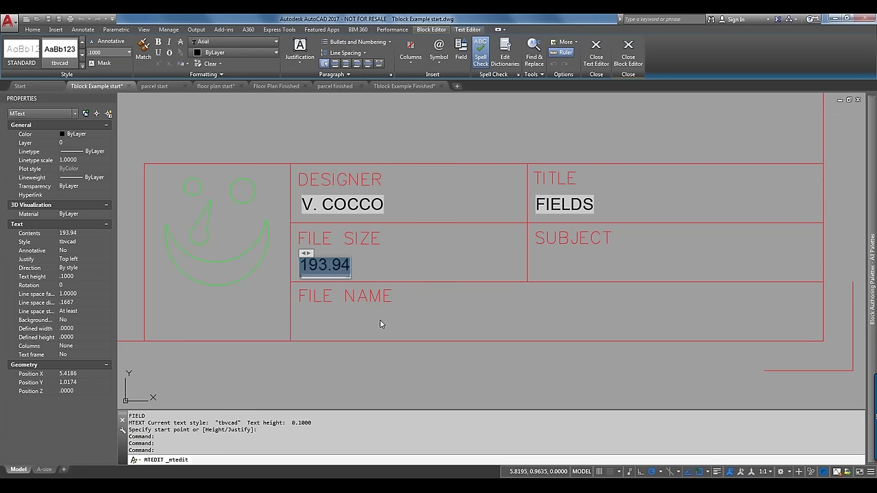
{"action": "key", "text": "Right"}
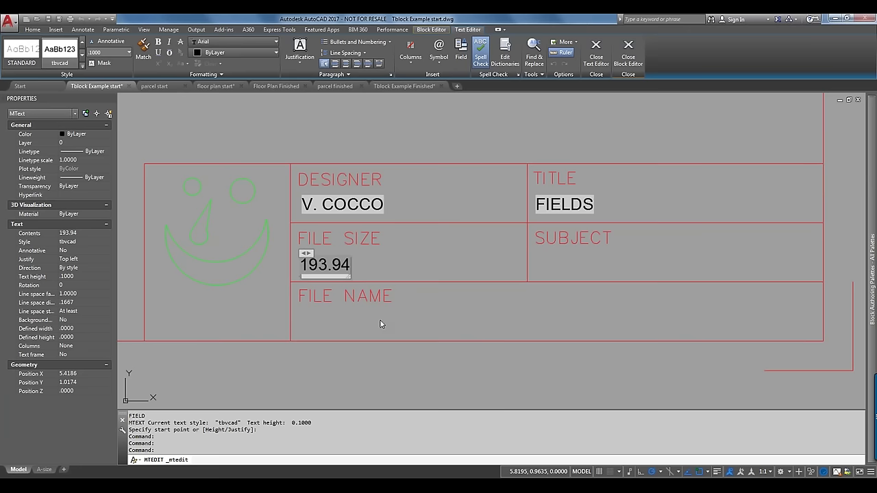
{"action": "type", "text": "KB"}
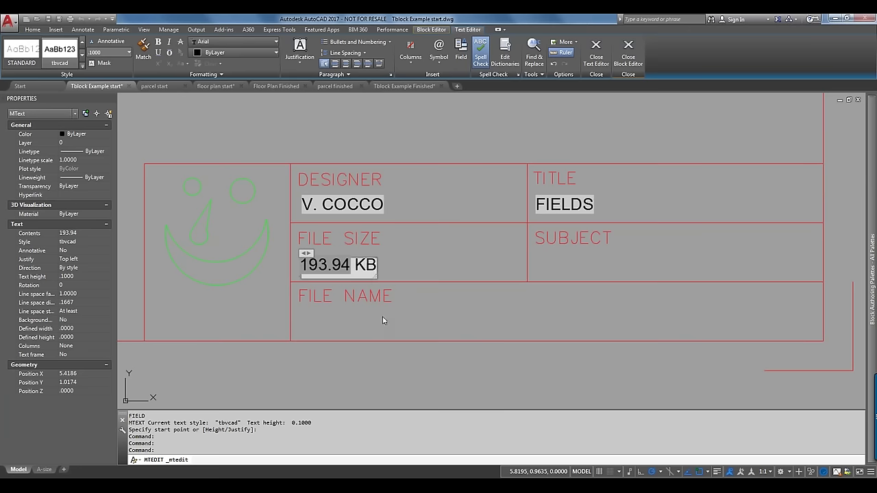
{"action": "left_click", "coordinate": [415, 242]}
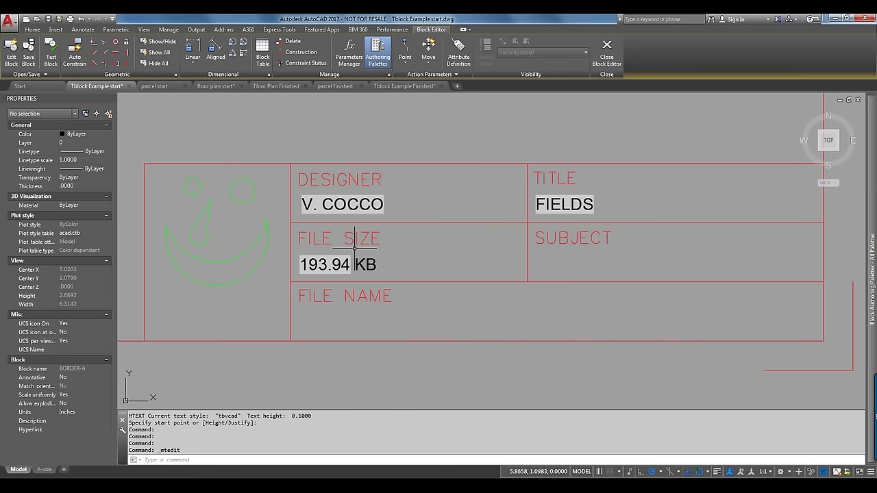
{"action": "key", "text": "Return"}
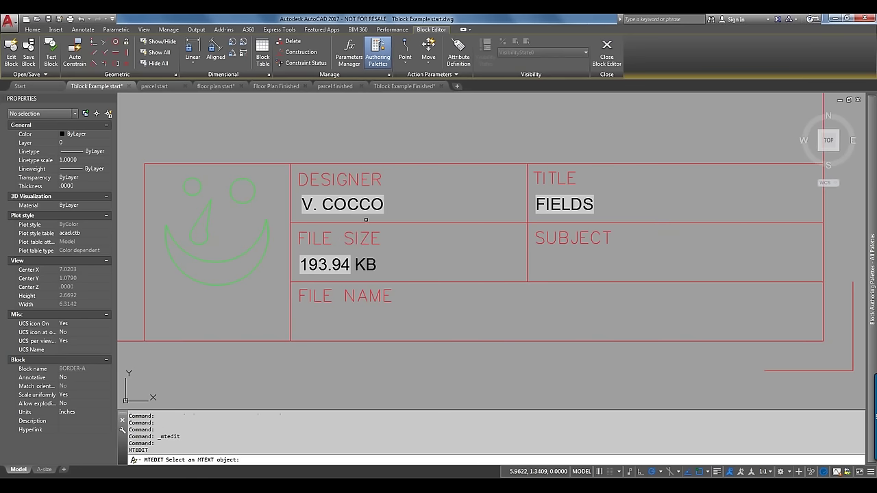
{"action": "key", "text": "Escape"}
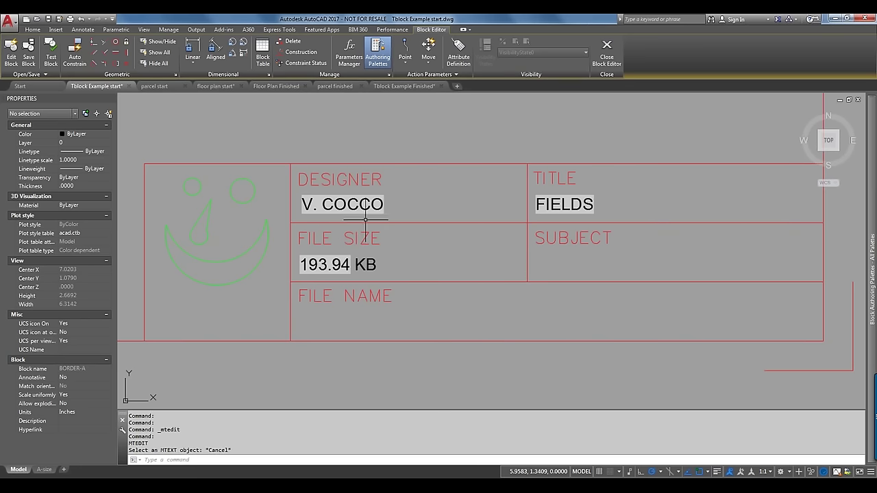
Insert a Document Subject field in First capital format beneath the SUBJECT label
{"action": "right_click", "coordinate": [364, 220]}
{"action": "mouse_move", "coordinate": [384, 236]}
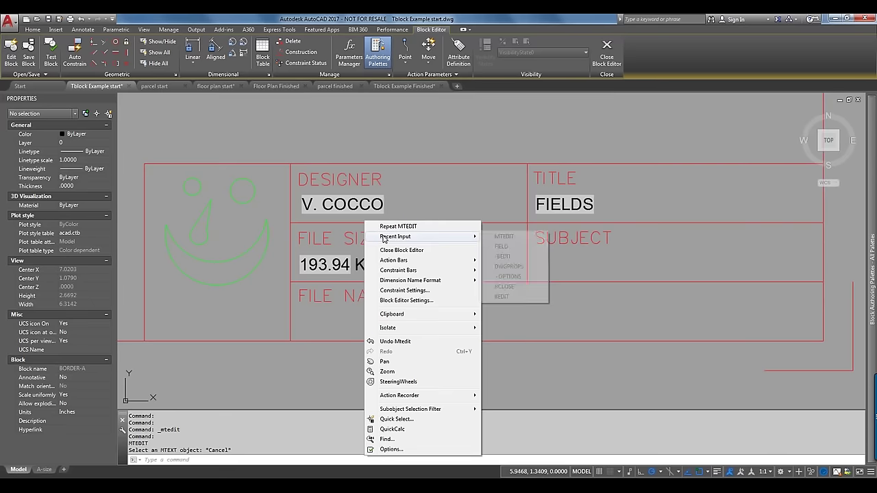
{"action": "left_click", "coordinate": [499, 247]}
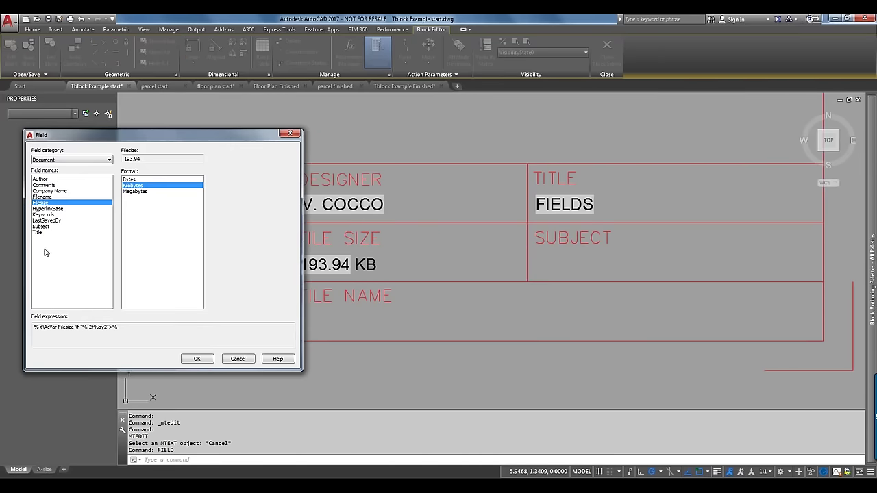
{"action": "left_click", "coordinate": [42, 221]}
{"action": "left_click", "coordinate": [37, 227]}
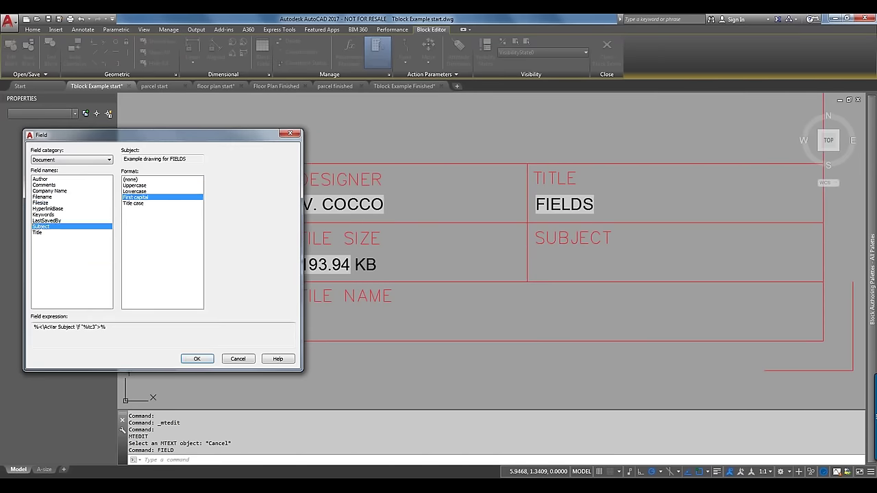
{"action": "left_click", "coordinate": [196, 358]}
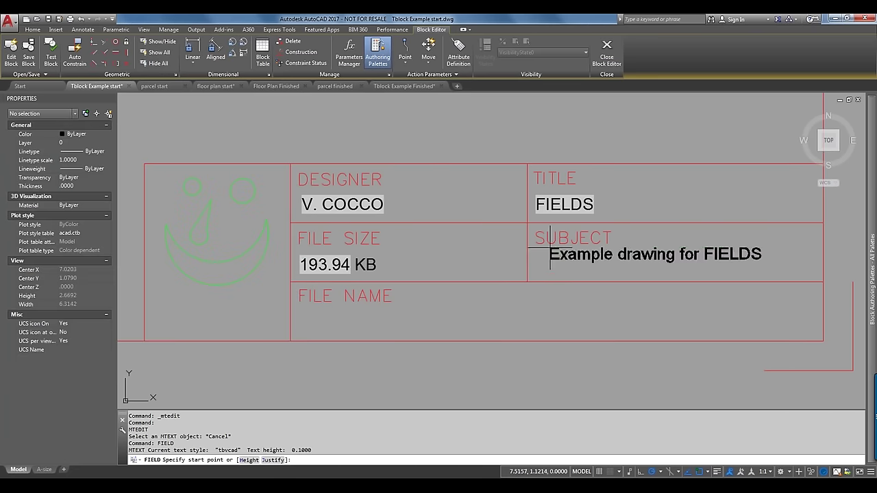
{"action": "left_click", "coordinate": [546, 253]}
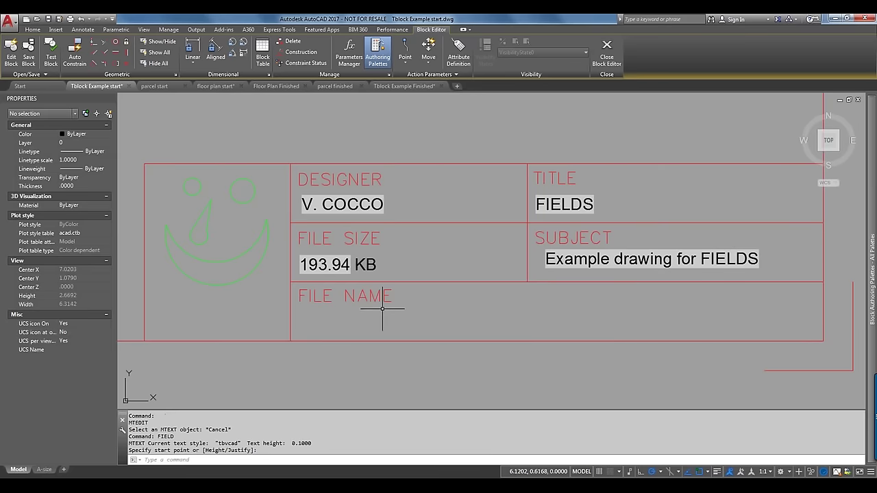
Insert an Uppercase Document Filename field, filename only without the file extension, beside the FILE NAME label
{"action": "key", "text": "Return"}
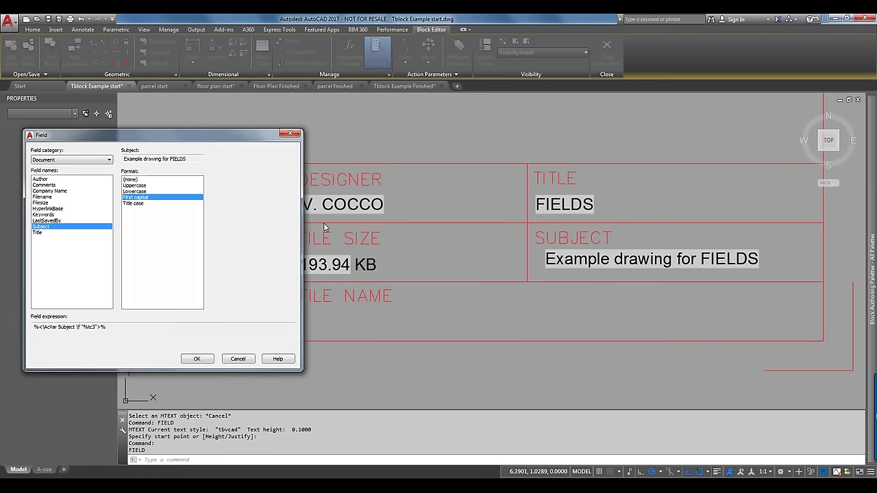
{"action": "left_click", "coordinate": [44, 197]}
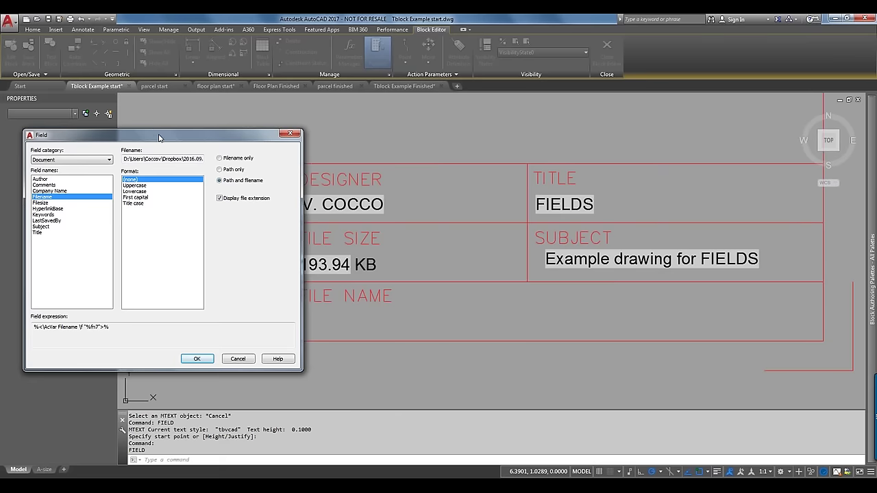
{"action": "left_click_drag", "start_coordinate": [158, 138], "coordinate": [352, 146]}
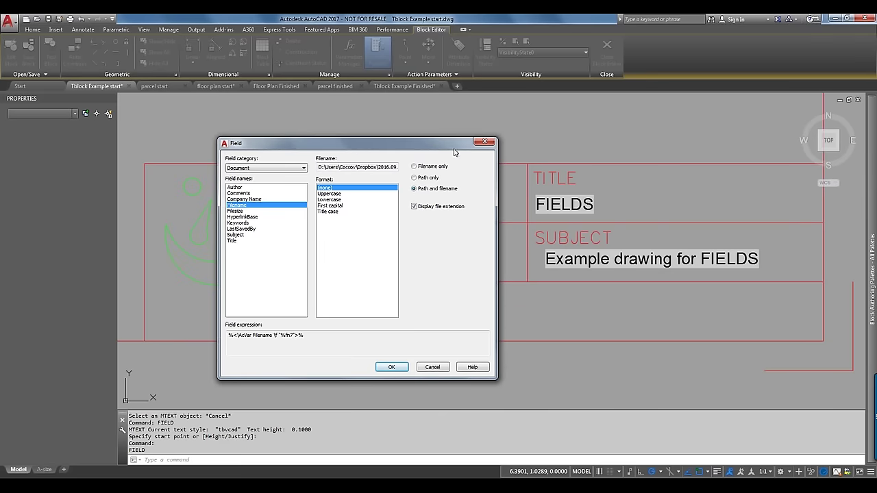
{"action": "left_click", "coordinate": [337, 194]}
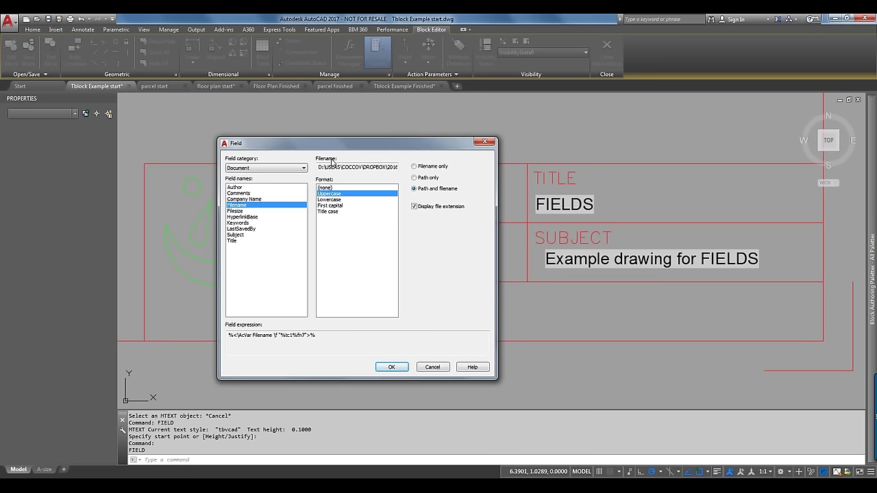
{"action": "left_click_drag", "start_coordinate": [320, 167], "coordinate": [427, 178]}
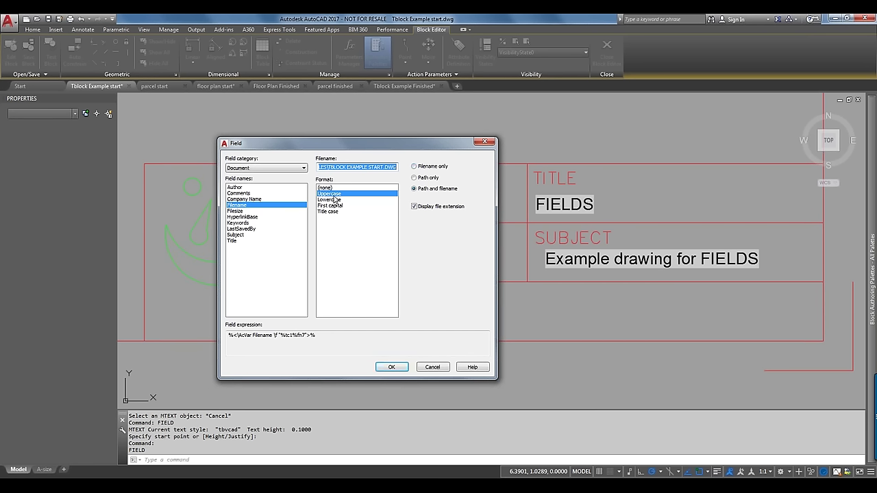
{"action": "left_click", "coordinate": [418, 167]}
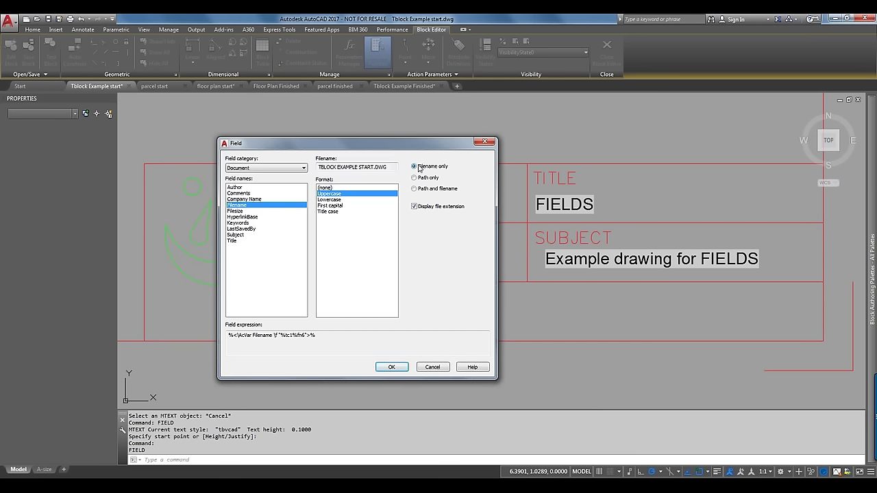
{"action": "left_click", "coordinate": [417, 207]}
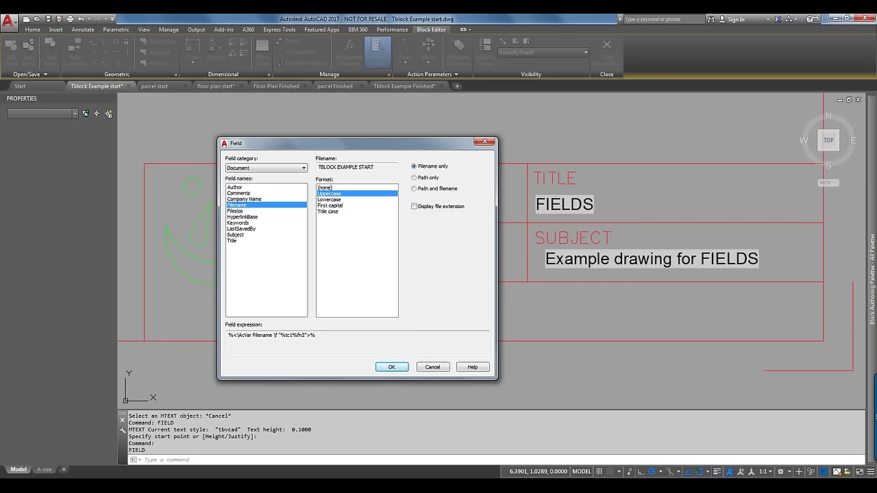
{"action": "left_click", "coordinate": [392, 367]}
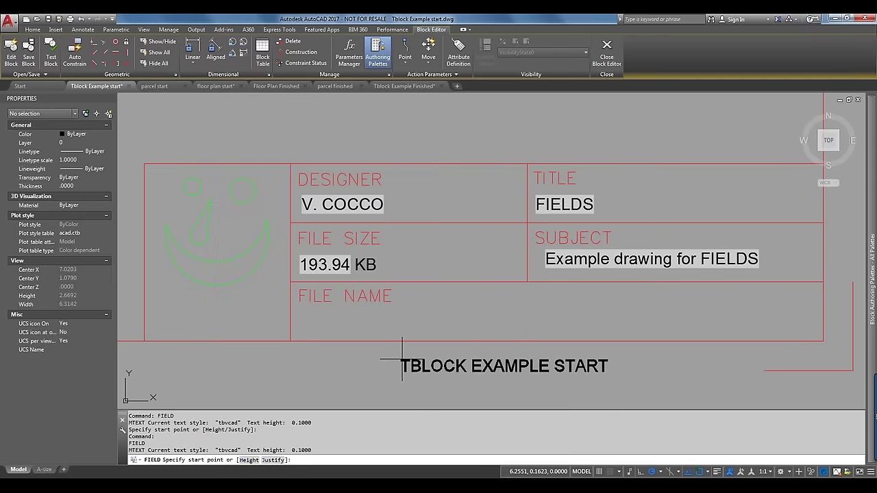
{"action": "left_click", "coordinate": [410, 307]}
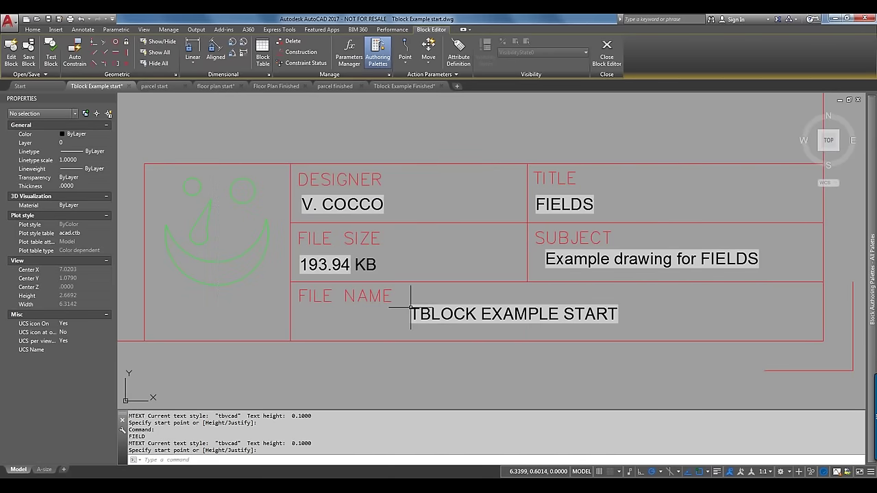
Close the Block Editor and save the changes to BORDER-A
{"action": "left_click", "coordinate": [607, 52]}
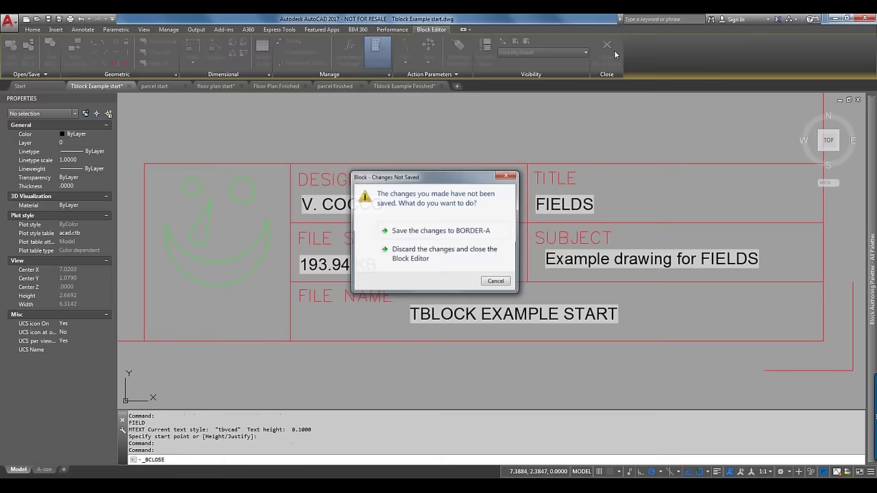
{"action": "left_click", "coordinate": [475, 233]}
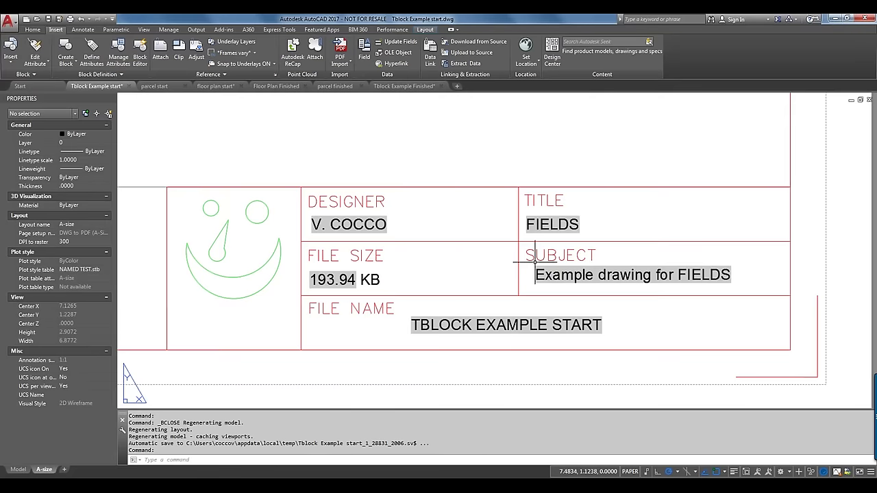
{"action": "scroll", "coordinate": [400, 224], "scroll_direction": "down", "scroll_amount": 5}
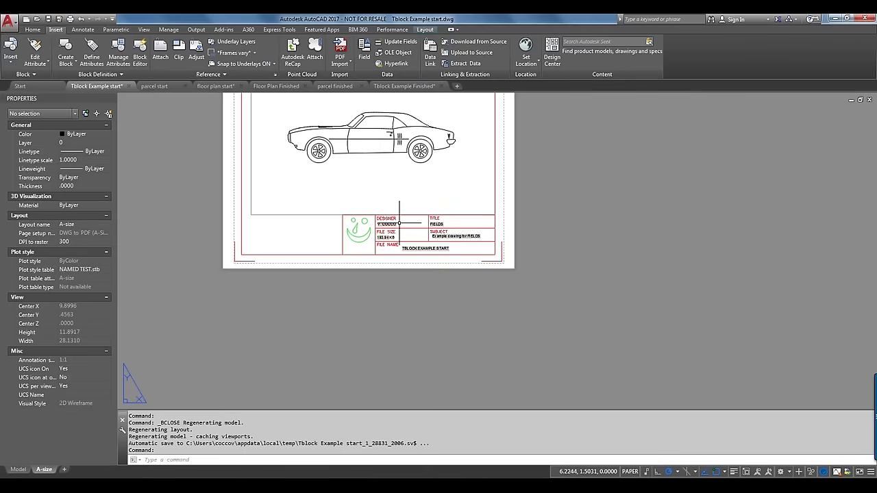
{"action": "middle_click_drag", "start_coordinate": [444, 224], "coordinate": [547, 337]}
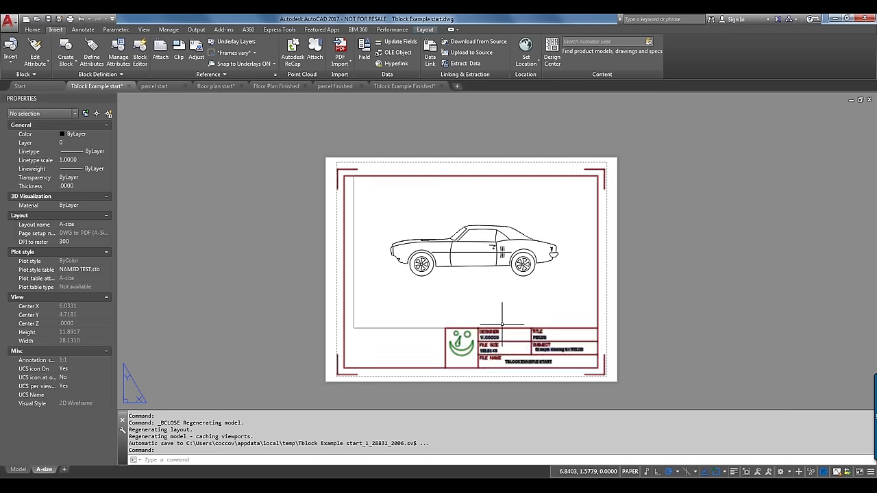
{"action": "left_click", "coordinate": [12, 22]}
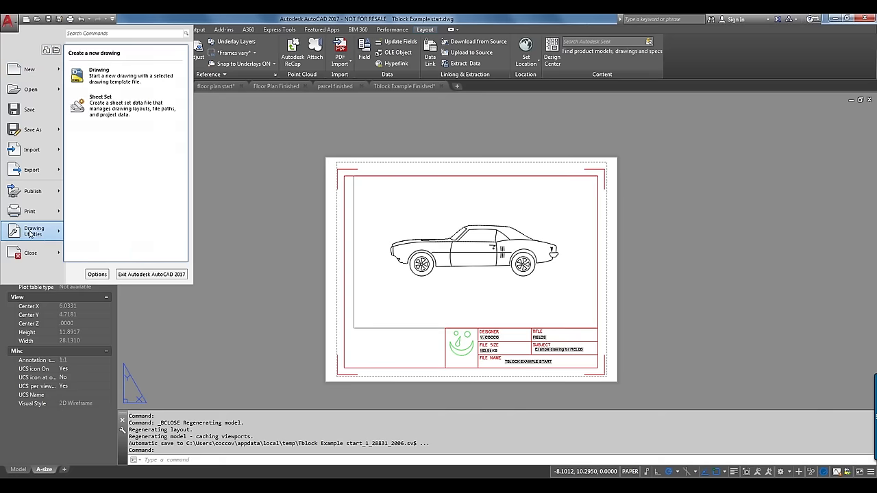
{"action": "mouse_move", "coordinate": [39, 238]}
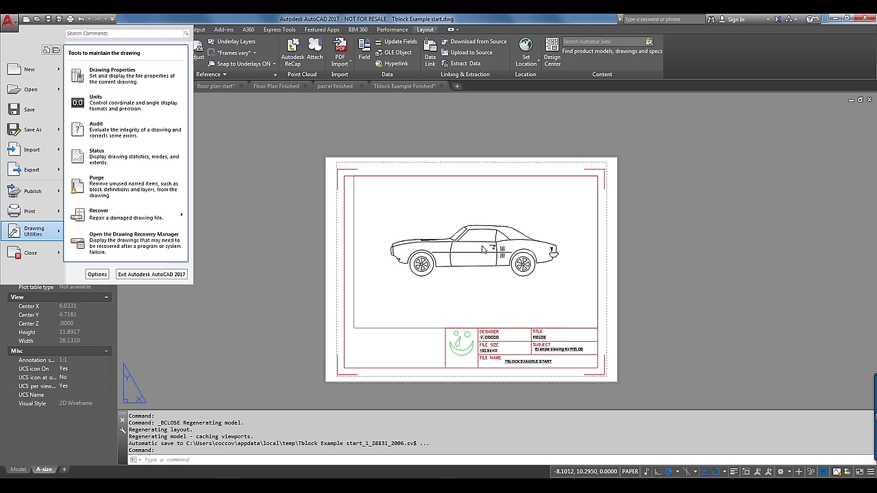
{"action": "left_click", "coordinate": [305, 198]}
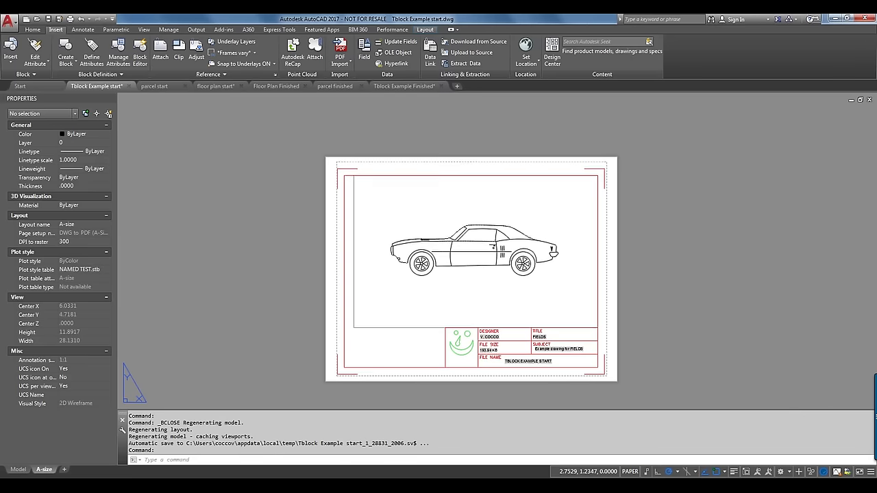
Insert a Plot DeviceName field in First capital format just beneath the lower-left corner of the viewport on the A-size layout
{"action": "middle_click_drag", "start_coordinate": [409, 331], "coordinate": [409, 307]}
{"action": "scroll", "coordinate": [410, 307], "scroll_direction": "up", "scroll_amount": 4}
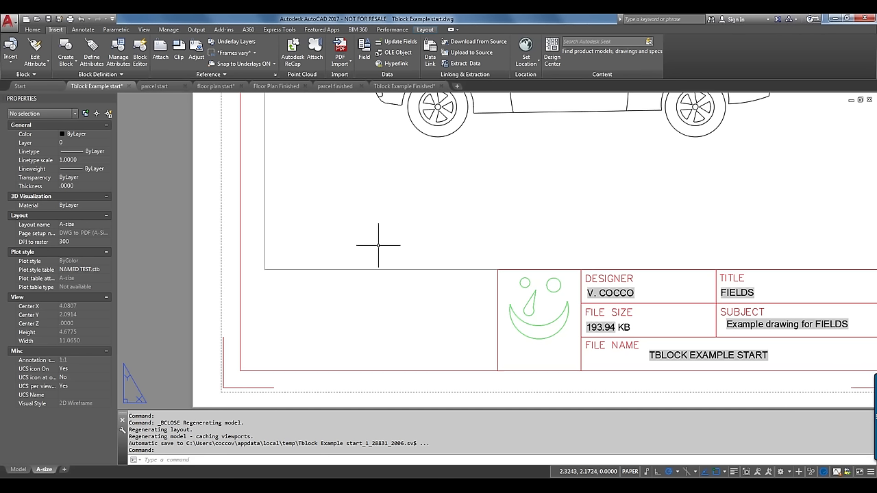
{"action": "type", "text": "FIELD"}
{"action": "key", "text": "Return"}
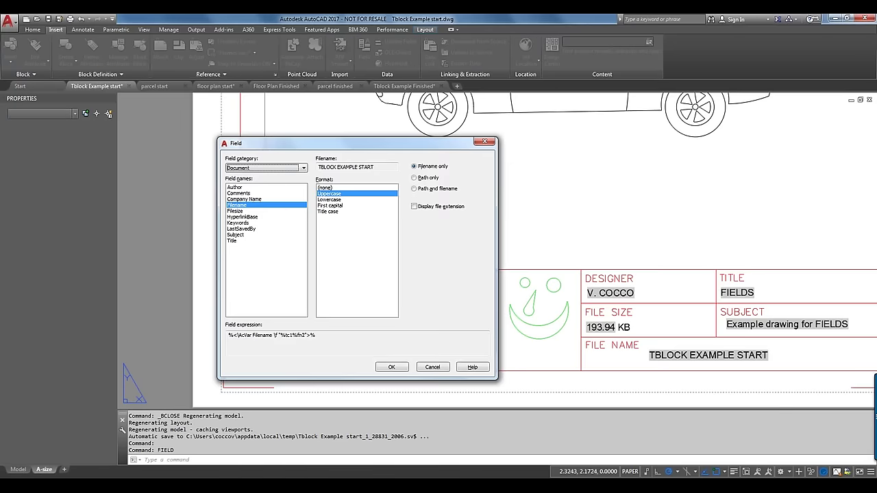
{"action": "left_click", "coordinate": [292, 168]}
{"action": "scroll", "coordinate": [292, 167], "scroll_direction": "up", "scroll_amount": 2}
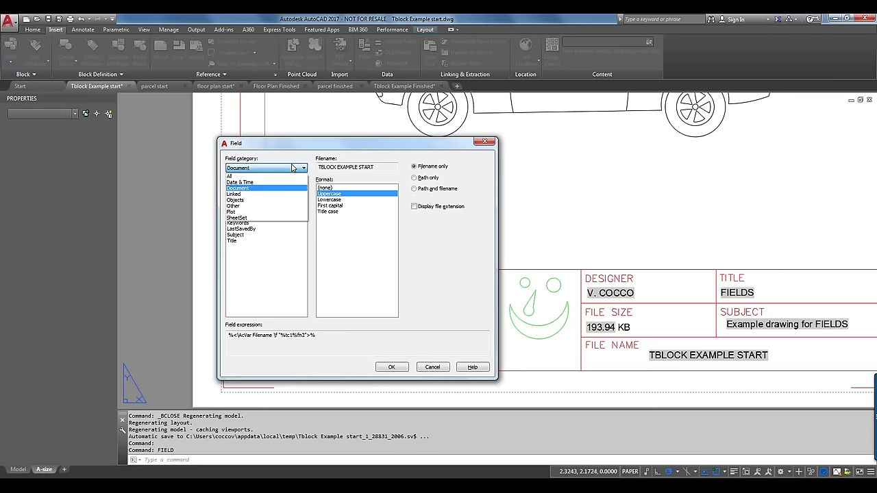
{"action": "left_click", "coordinate": [262, 212]}
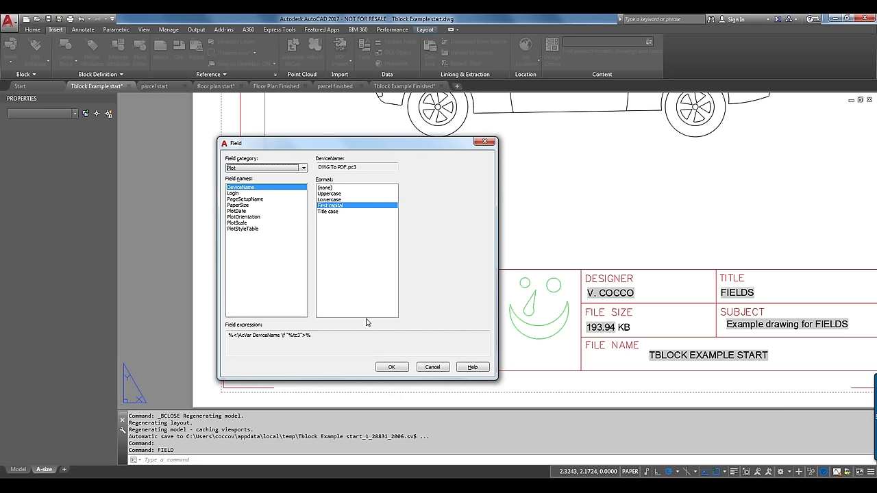
{"action": "left_click", "coordinate": [401, 368]}
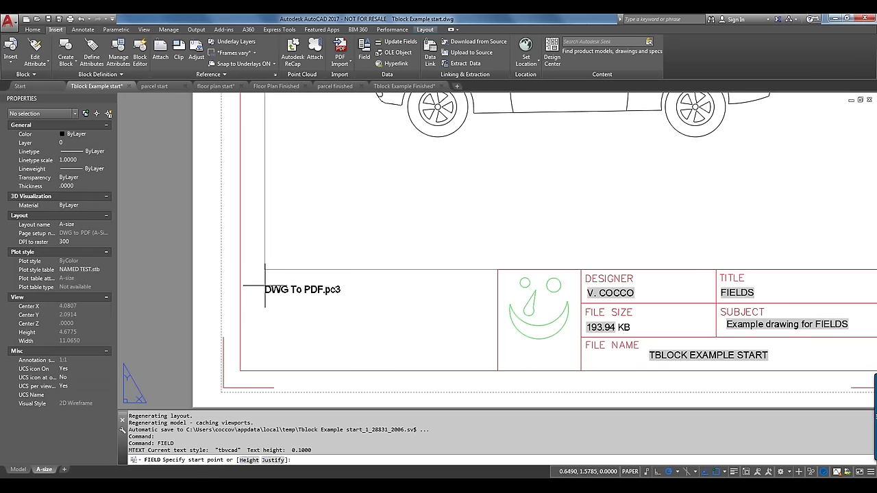
{"action": "left_click", "coordinate": [265, 286]}
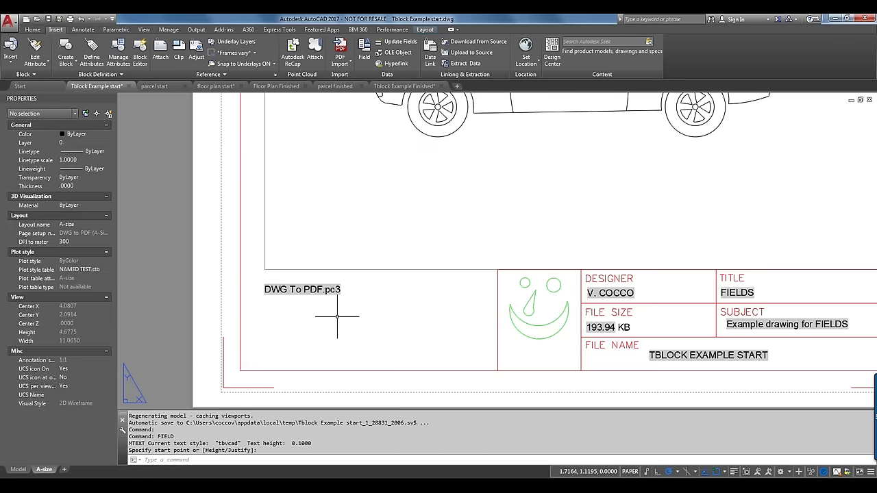
Insert a Plot PlotScale field with the Use scale name format to the right of the plot device name field
{"action": "key", "text": "Return"}
{"action": "key", "text": "Return"}
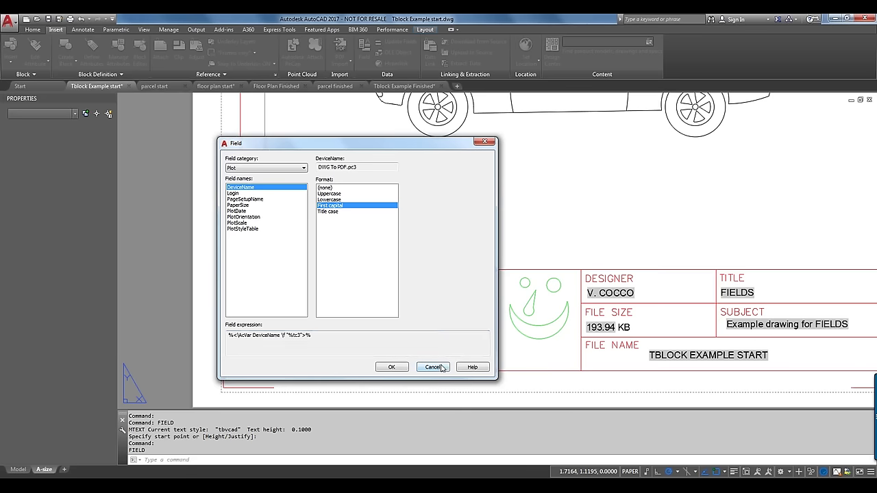
{"action": "left_click", "coordinate": [244, 222]}
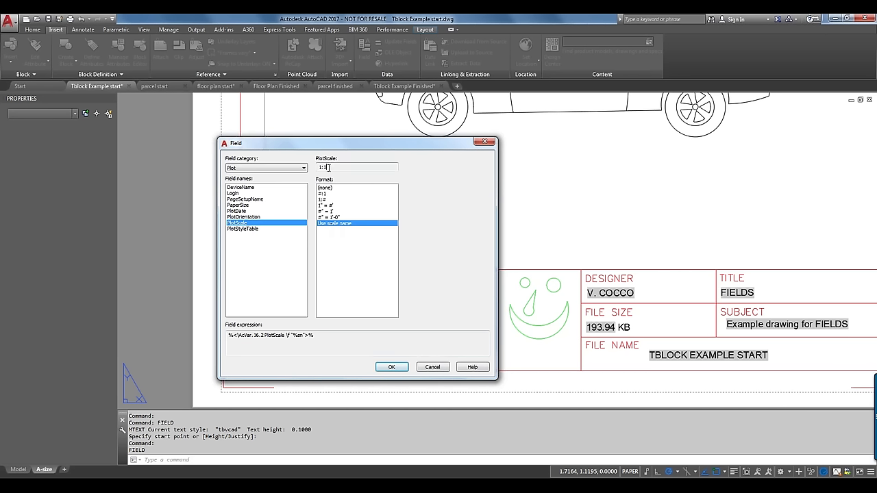
{"action": "left_click_drag", "start_coordinate": [328, 167], "coordinate": [317, 167]}
{"action": "left_click", "coordinate": [391, 368]}
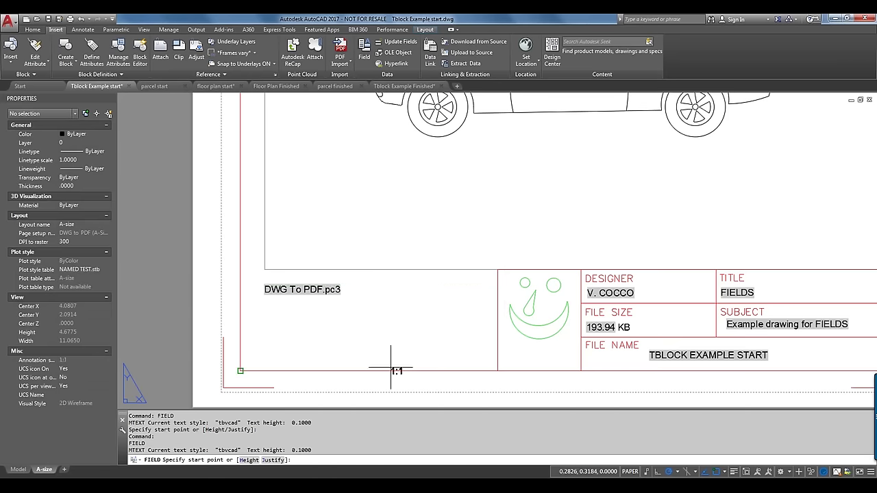
{"action": "left_click", "coordinate": [374, 287]}
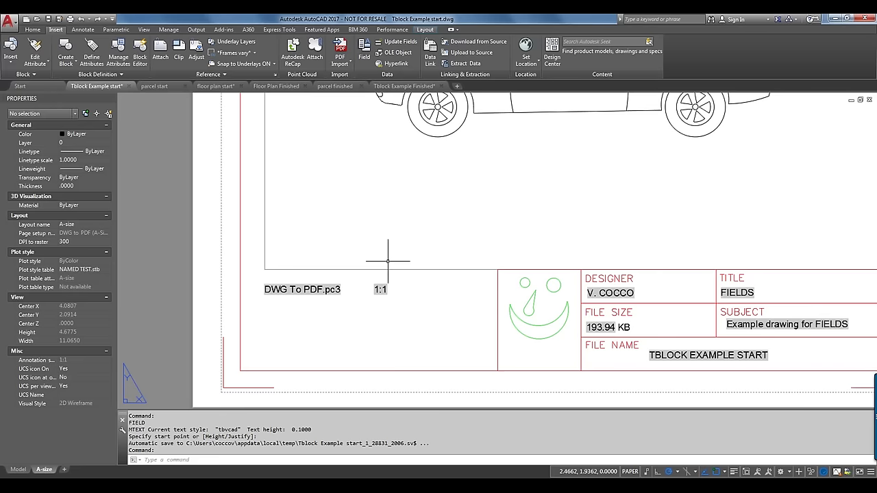
Check the plotter name and plot scale in the A-size layout's Plot settings without plotting
{"action": "type", "text": "plt"}
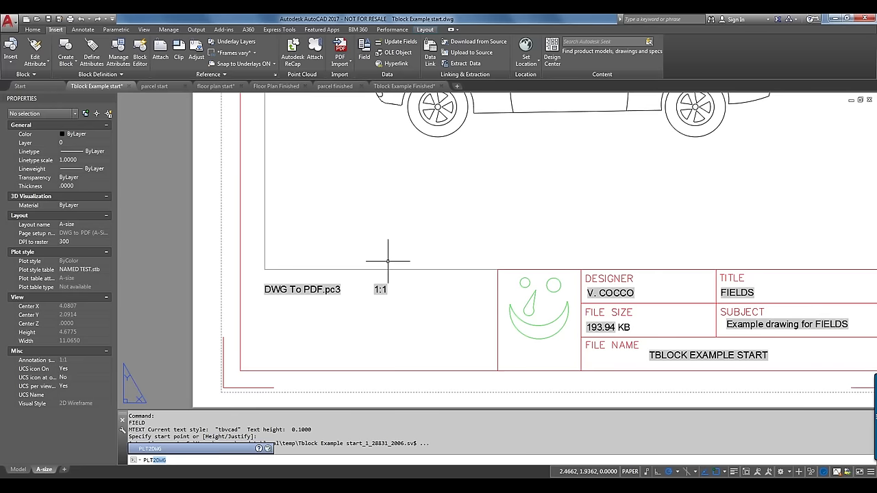
{"action": "key", "text": "BackSpace"}
{"action": "key", "text": "BackSpace"}
{"action": "type", "text": "o"}
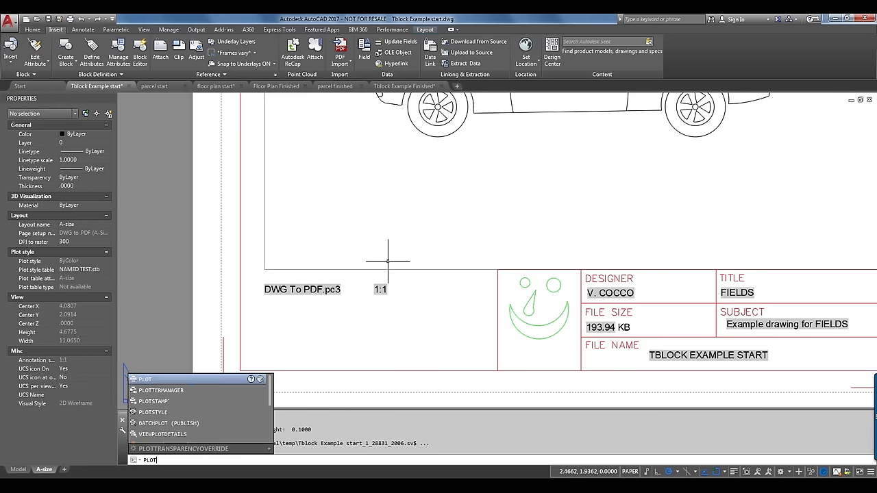
{"action": "key", "text": "Return"}
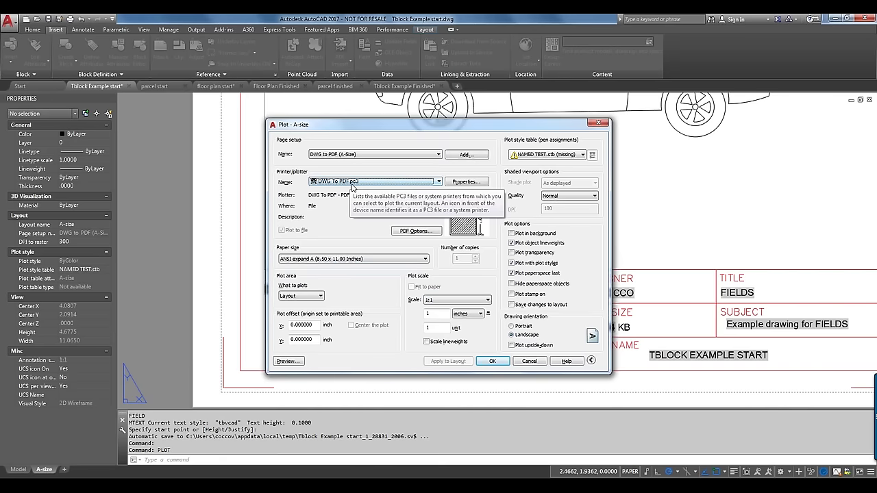
{"action": "left_click", "coordinate": [528, 359]}
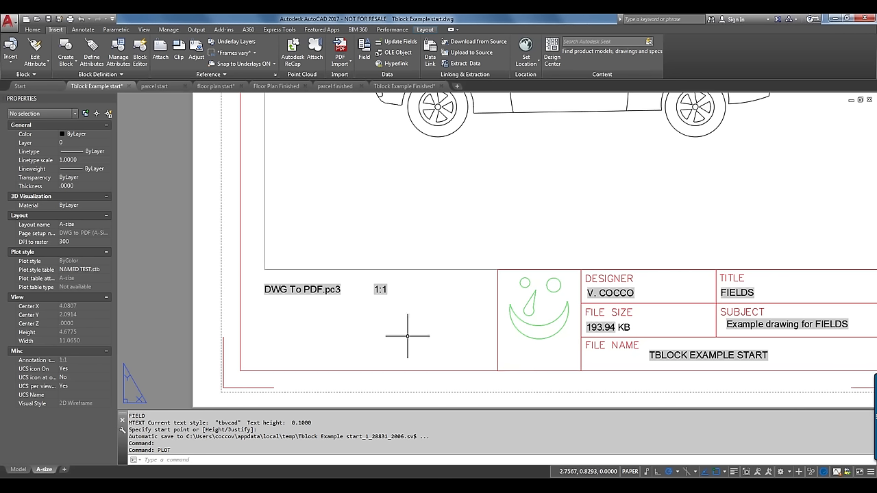
{"action": "type", "text": "FIELD"}
{"action": "key", "text": "Return"}
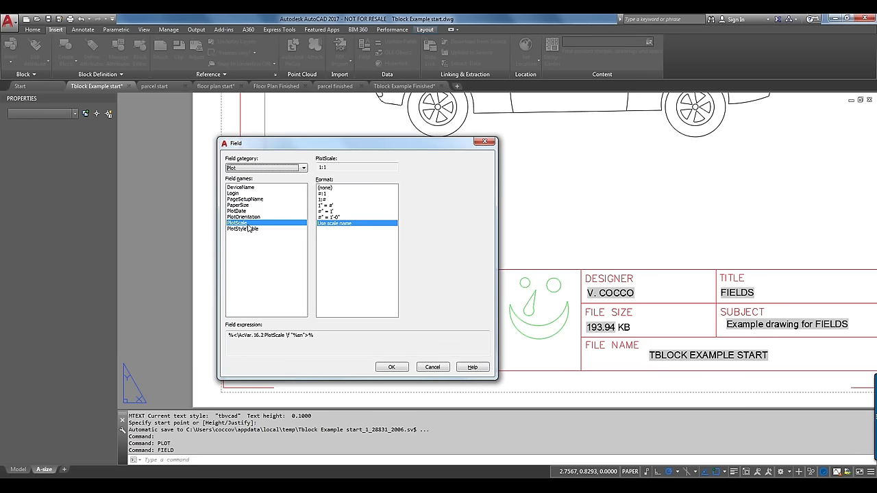
{"action": "left_click", "coordinate": [239, 188]}
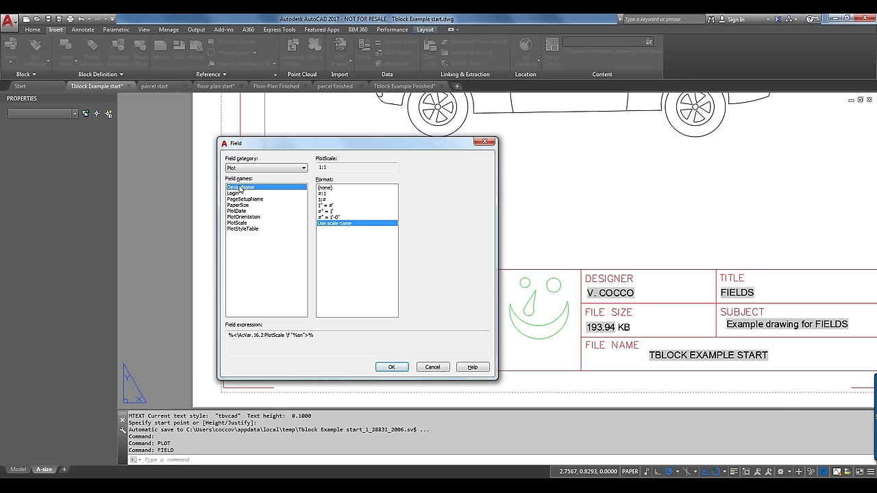
{"action": "left_click", "coordinate": [234, 193]}
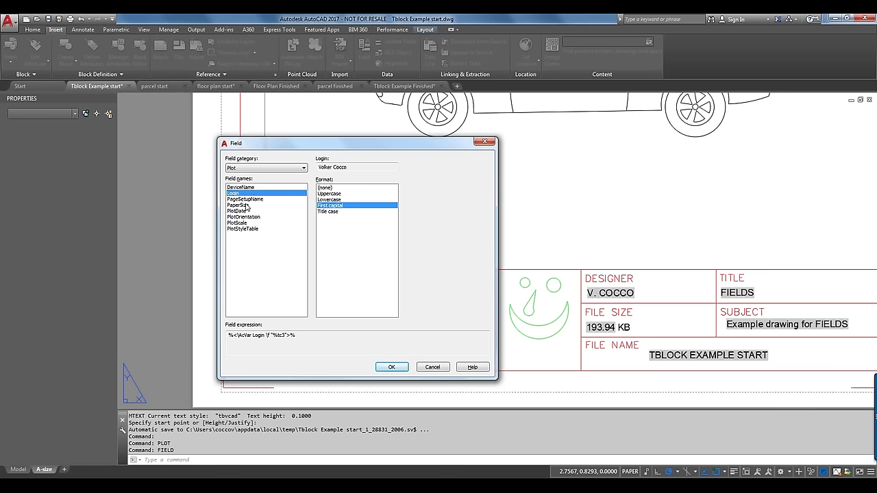
{"action": "left_click", "coordinate": [446, 370]}
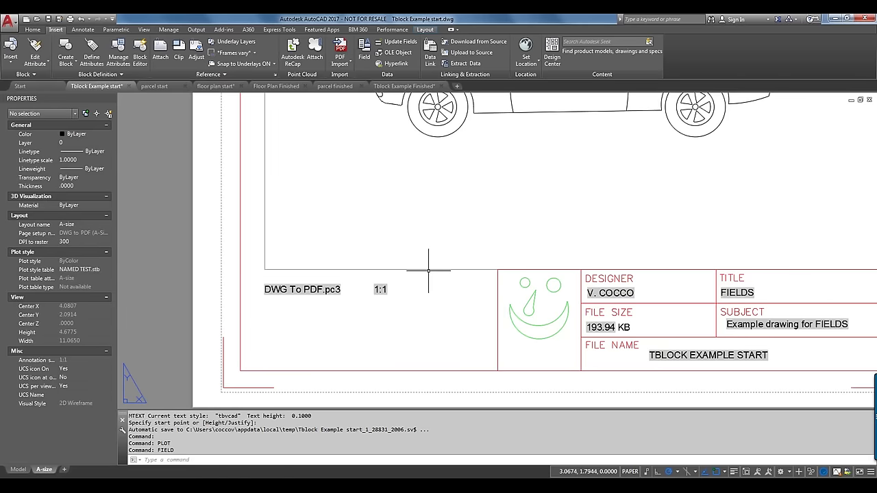
Insert an Object field for the viewport's Custom scale, in Use scale name format, just beneath the plot device name field
{"action": "double_click", "coordinate": [380, 289]}
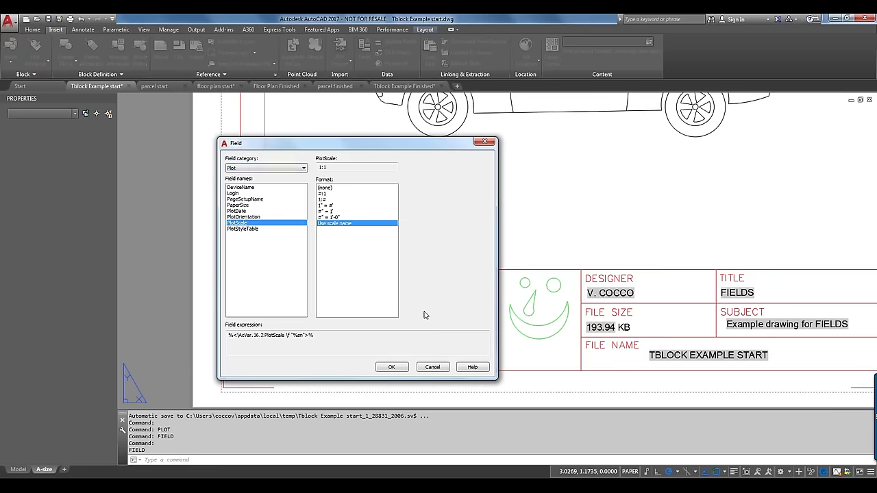
{"action": "left_click", "coordinate": [291, 170]}
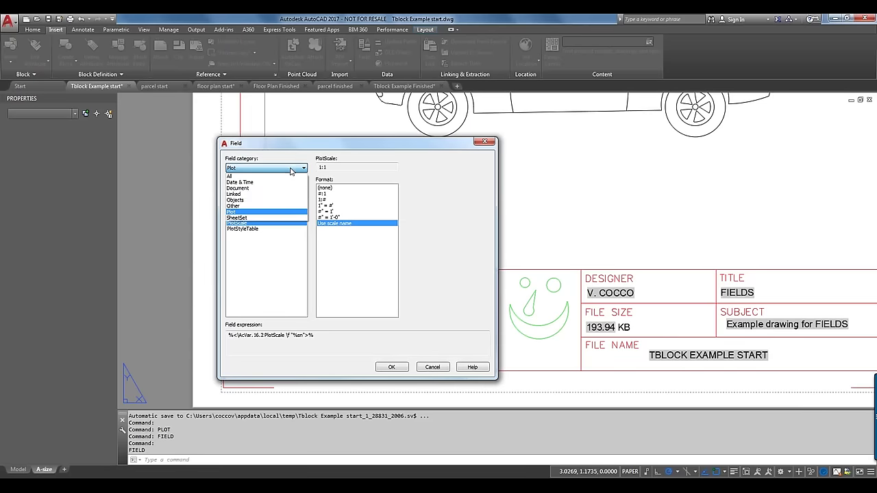
{"action": "left_click", "coordinate": [260, 201]}
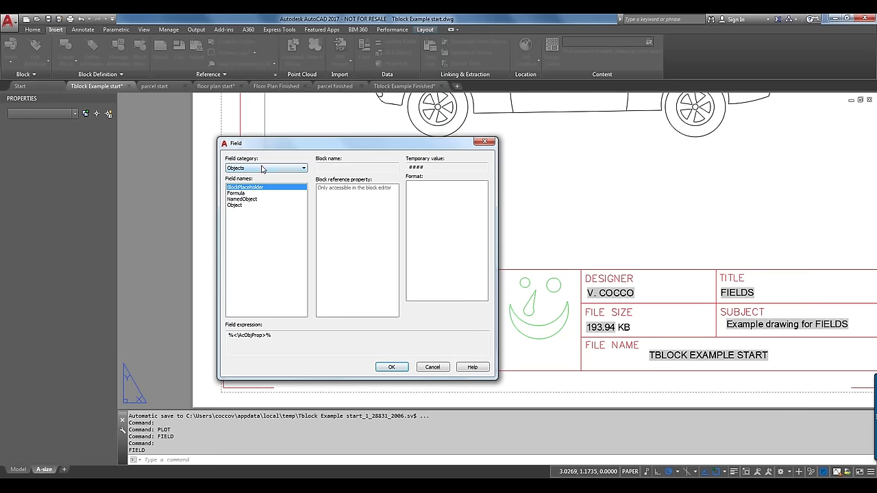
{"action": "left_click", "coordinate": [236, 206]}
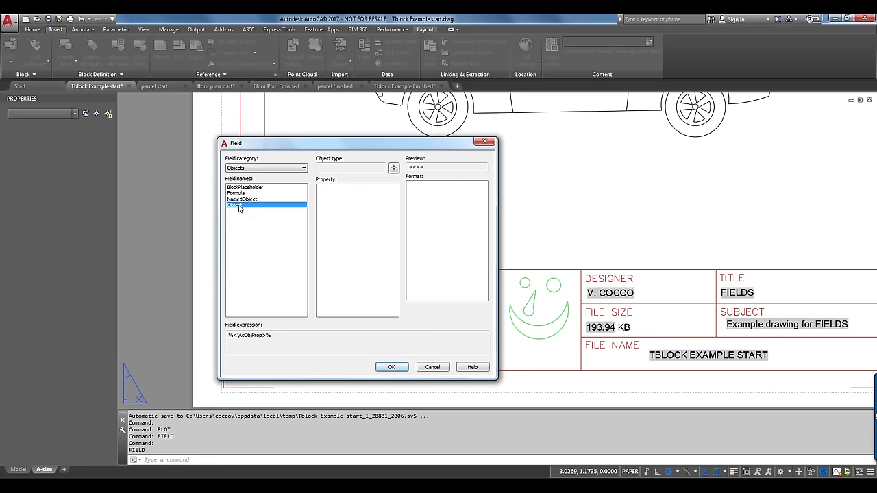
{"action": "left_click", "coordinate": [393, 169]}
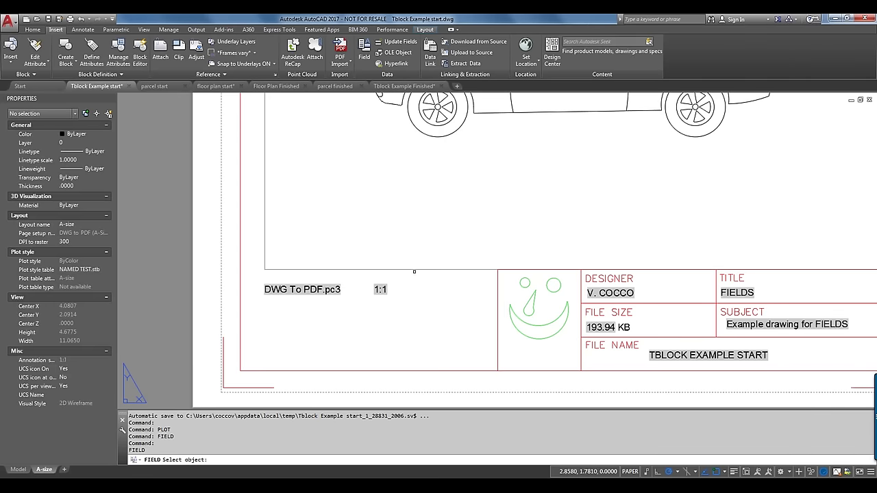
{"action": "left_click", "coordinate": [414, 269]}
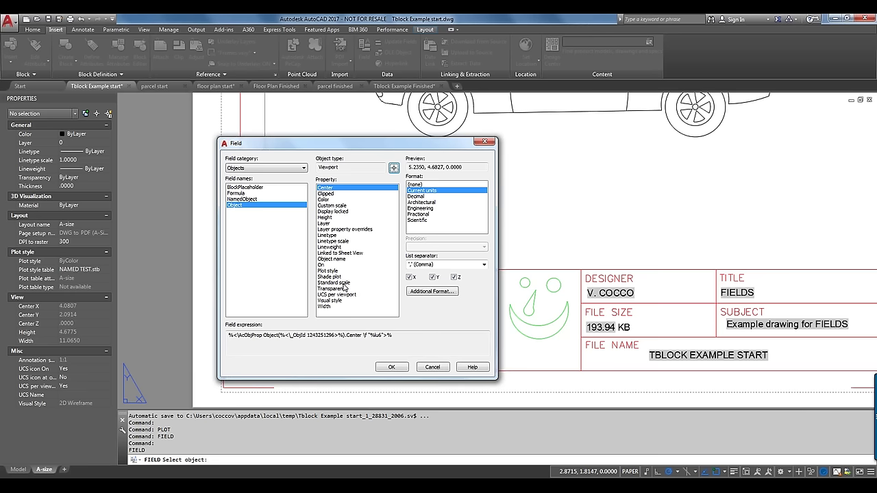
{"action": "left_click", "coordinate": [335, 205]}
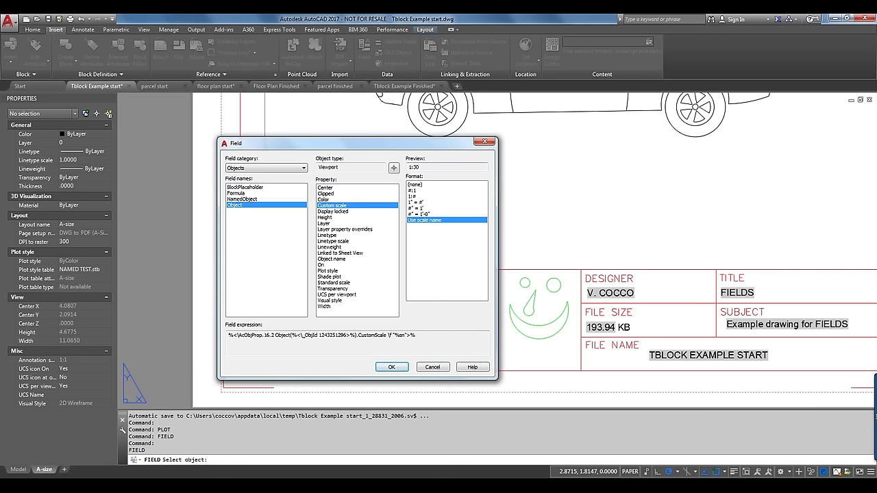
{"action": "left_click_drag", "start_coordinate": [426, 168], "coordinate": [405, 168]}
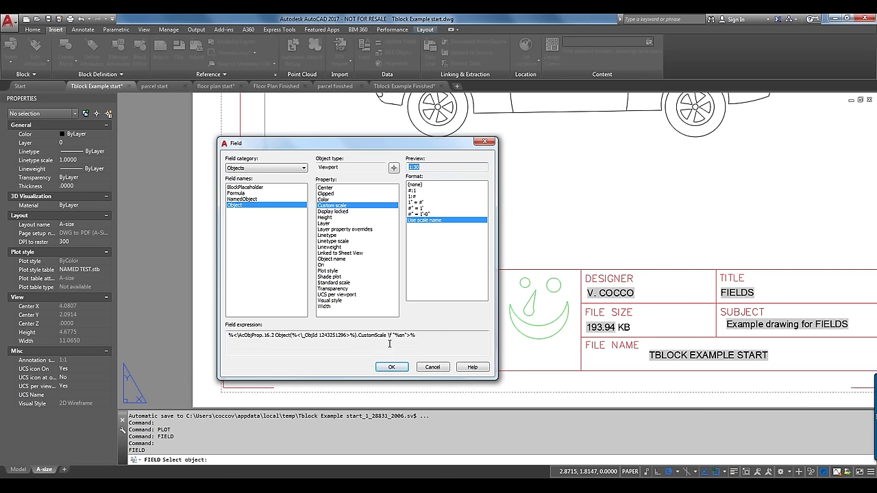
{"action": "left_click_drag", "start_coordinate": [416, 335], "coordinate": [221, 335]}
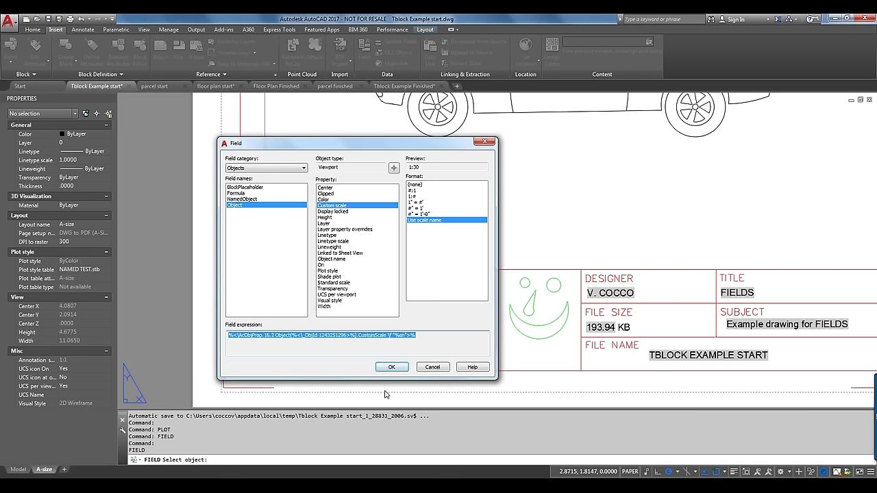
{"action": "left_click", "coordinate": [391, 368]}
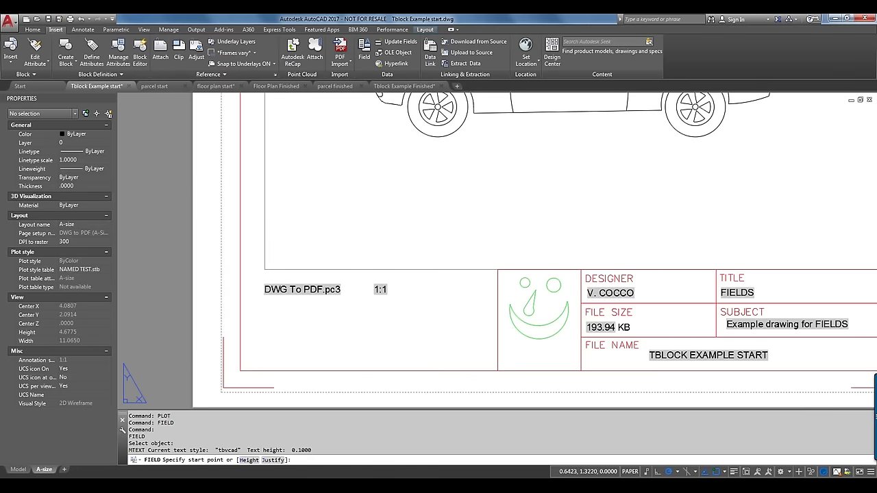
{"action": "left_click", "coordinate": [265, 302]}
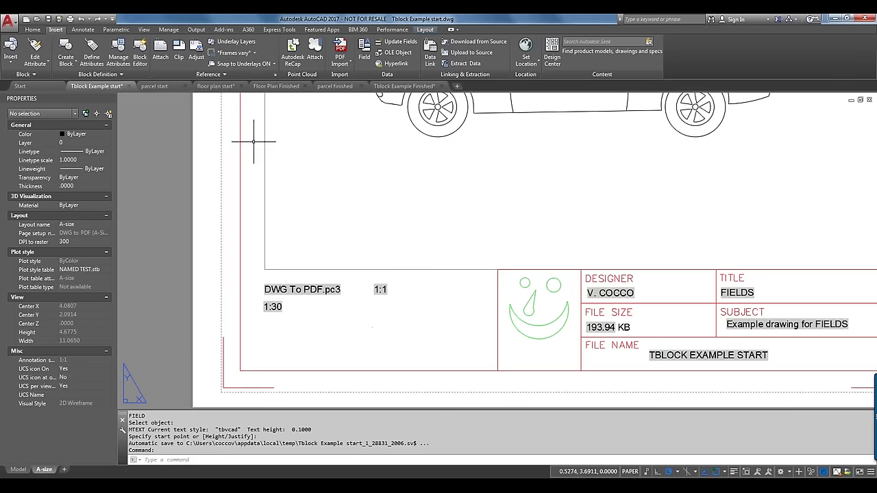
Switch to the parcel start drawing and begin an Object field linked to the parcel boundary polyline
{"action": "left_click", "coordinate": [161, 86]}
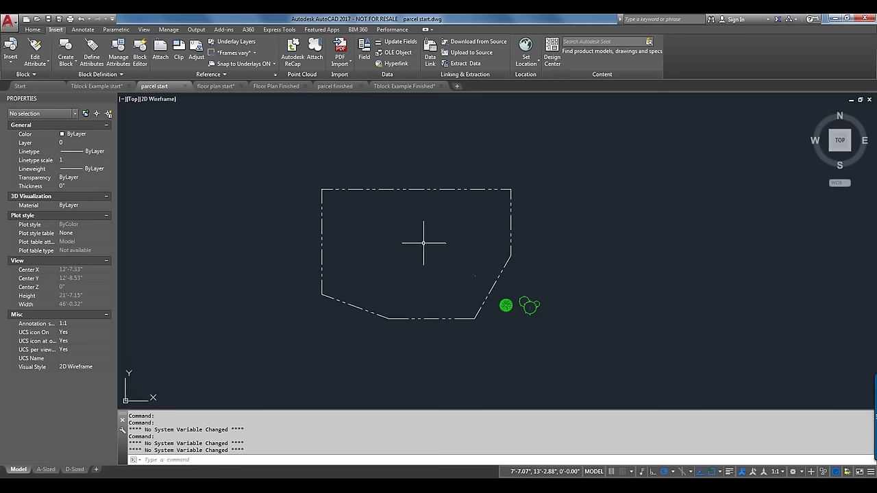
{"action": "scroll", "coordinate": [424, 242], "scroll_direction": "up", "scroll_amount": 2}
{"action": "scroll", "coordinate": [424, 242], "scroll_direction": "up", "scroll_amount": 2}
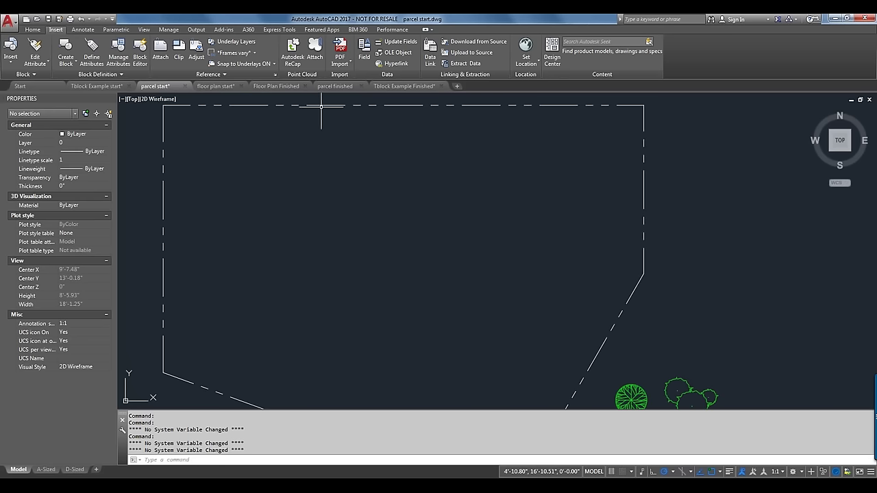
{"action": "mouse_move", "coordinate": [325, 105]}
{"action": "scroll", "coordinate": [345, 133], "scroll_direction": "down", "scroll_amount": 2}
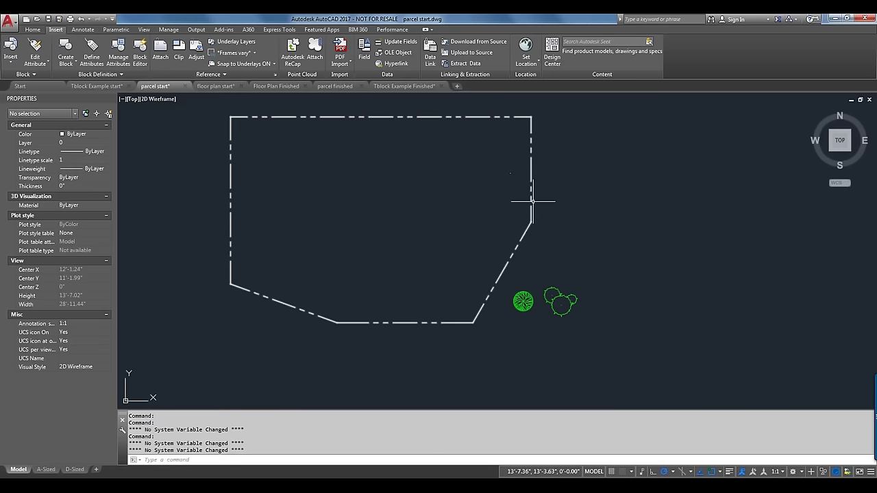
{"action": "middle_click_drag", "start_coordinate": [448, 180], "coordinate": [468, 209]}
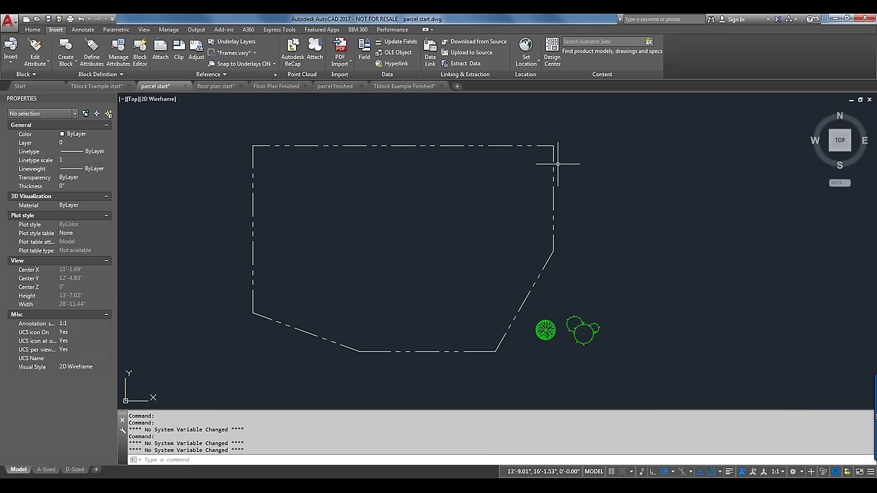
{"action": "type", "text": "FIELD"}
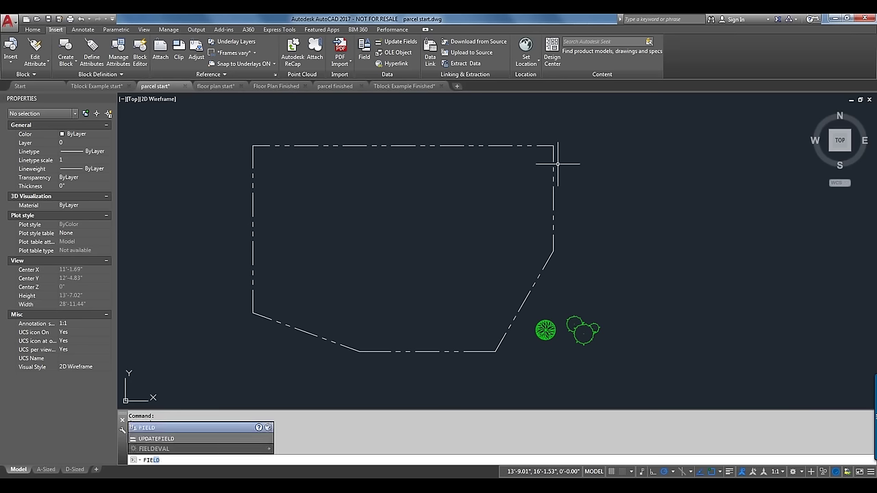
{"action": "key", "text": "Return"}
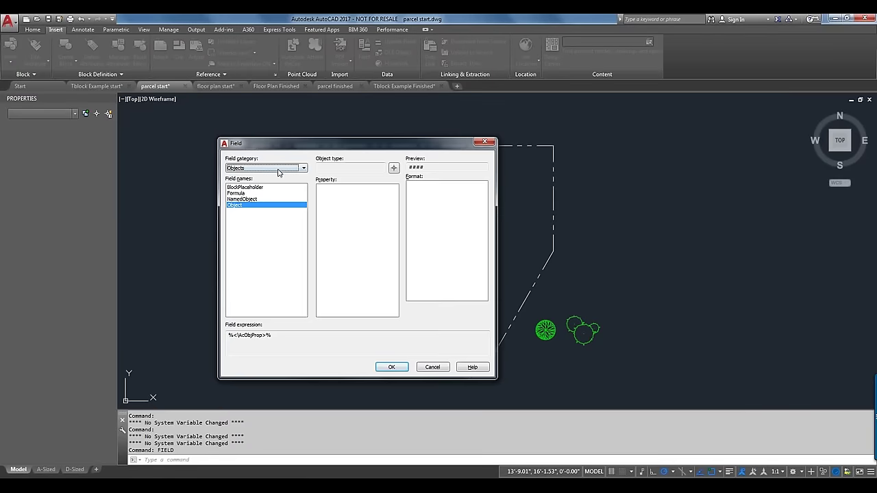
{"action": "left_click", "coordinate": [269, 207]}
{"action": "left_click", "coordinate": [394, 168]}
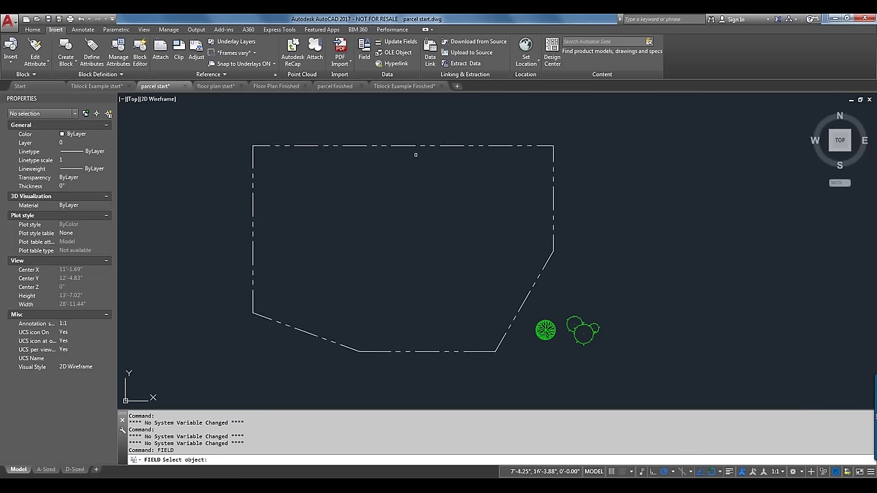
{"action": "left_click", "coordinate": [408, 146]}
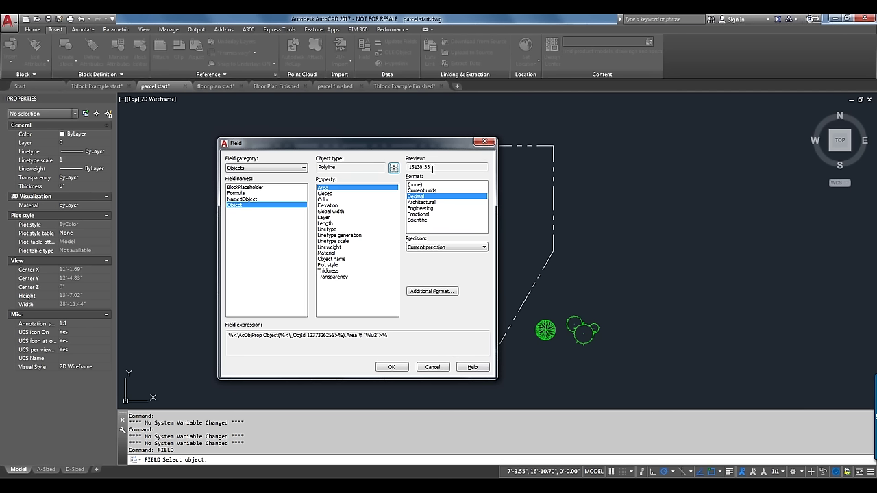
Compare the Current units and Architectural formats for the Area property, then set Engineering with current precision
{"action": "left_click_drag", "start_coordinate": [430, 167], "coordinate": [404, 167]}
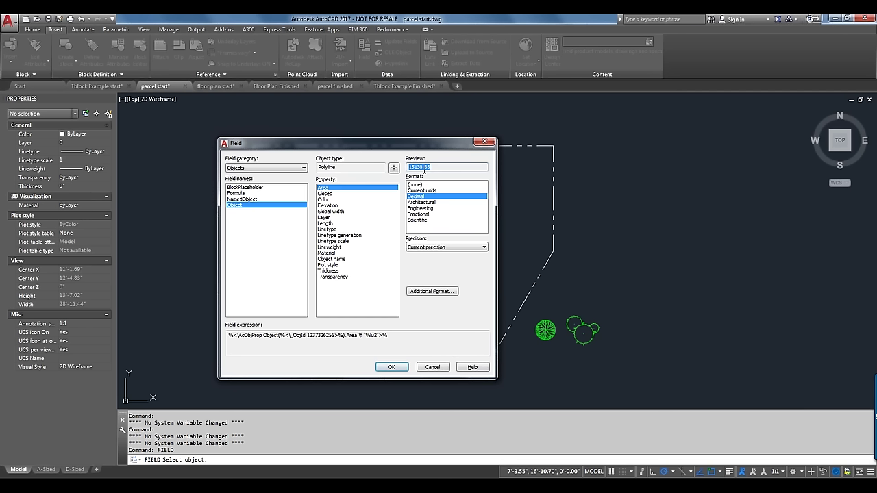
{"action": "left_click", "coordinate": [426, 191]}
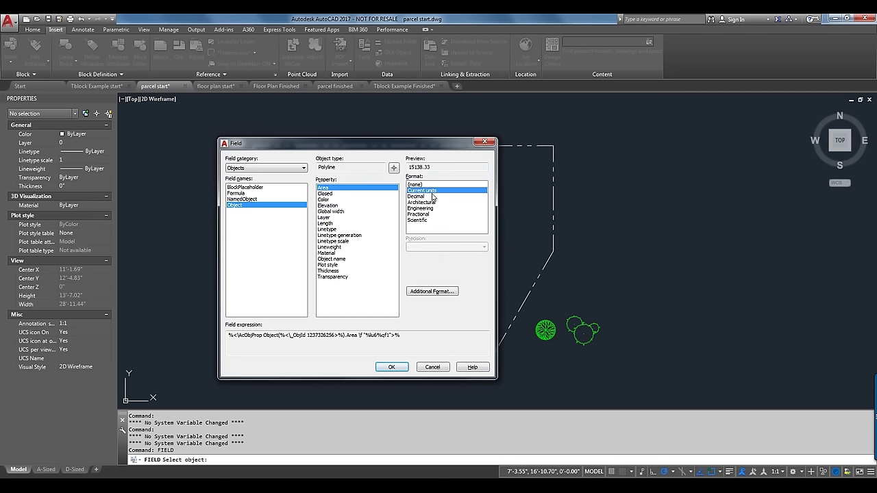
{"action": "left_click", "coordinate": [427, 203]}
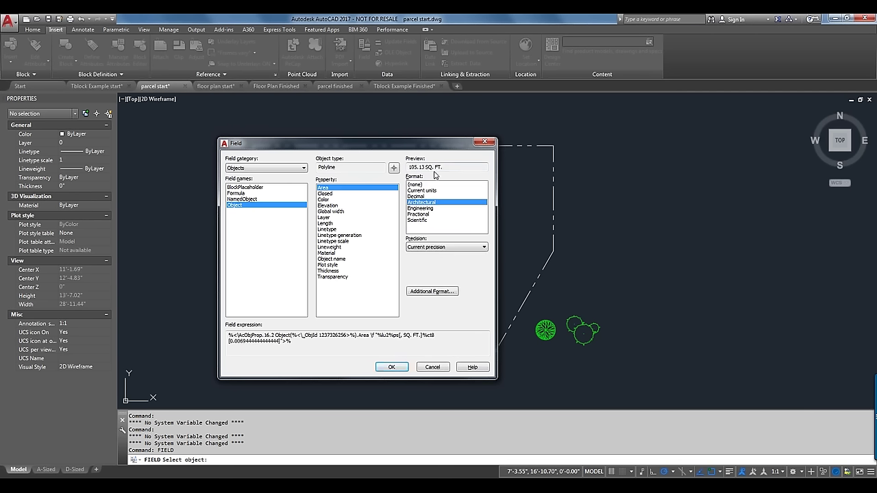
{"action": "left_click", "coordinate": [426, 209]}
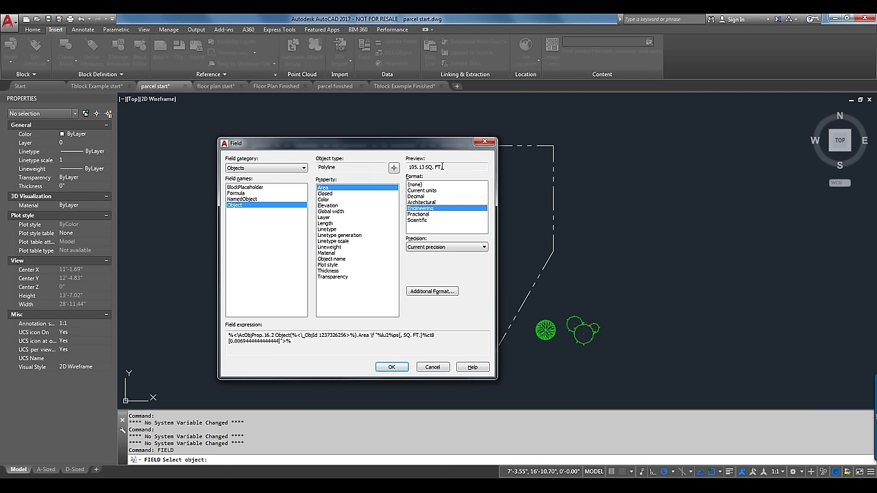
{"action": "left_click", "coordinate": [449, 247]}
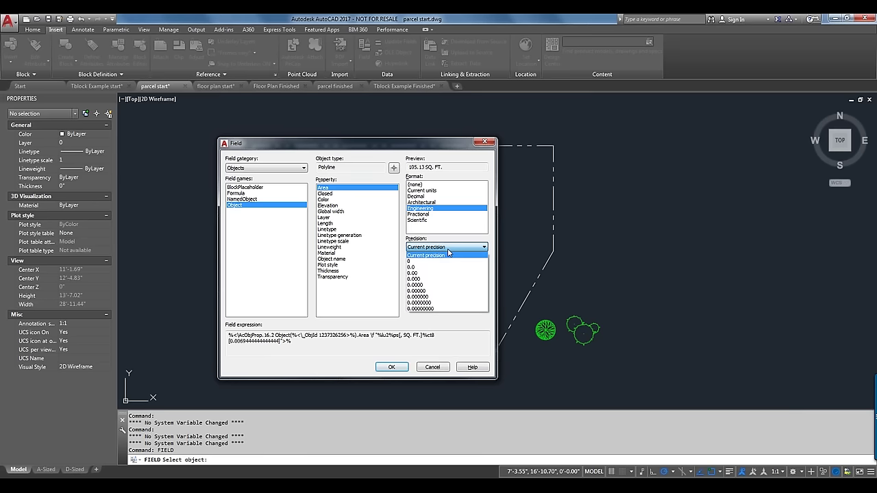
{"action": "left_click", "coordinate": [468, 350]}
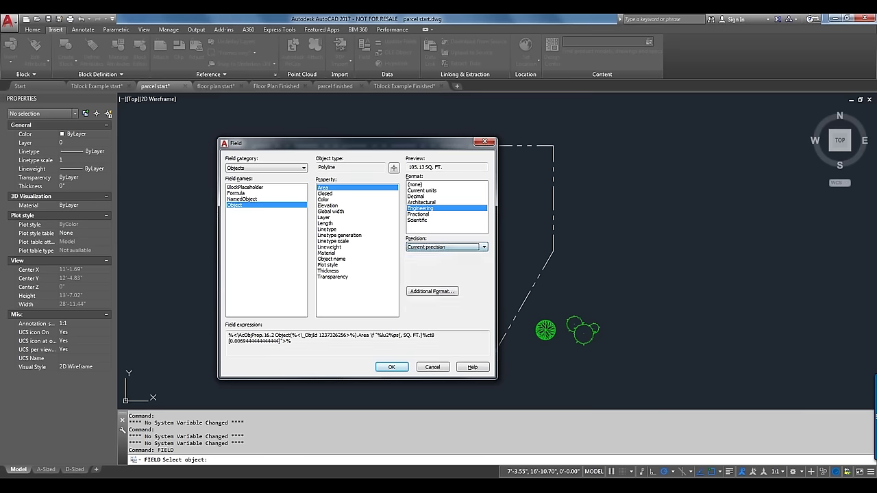
Add the prefix "My parcel is" to the area field and place the field above the parcel's upper-right corner
{"action": "left_click", "coordinate": [431, 291]}
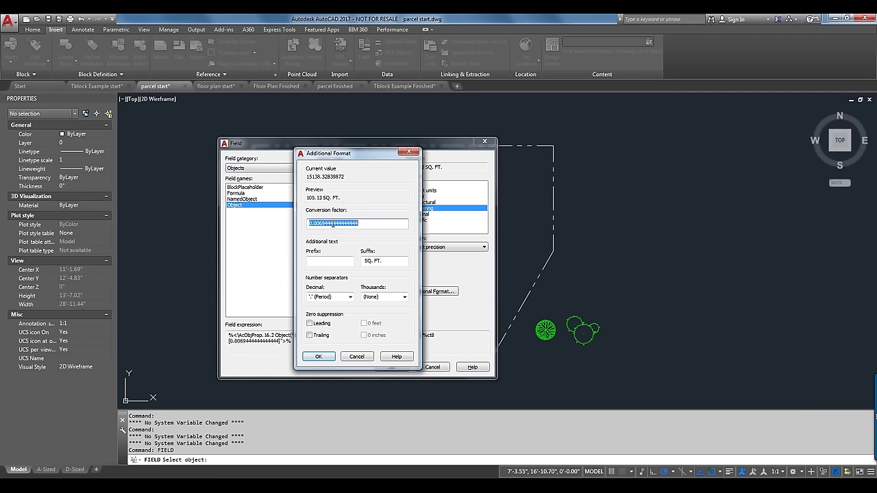
{"action": "left_click", "coordinate": [380, 261]}
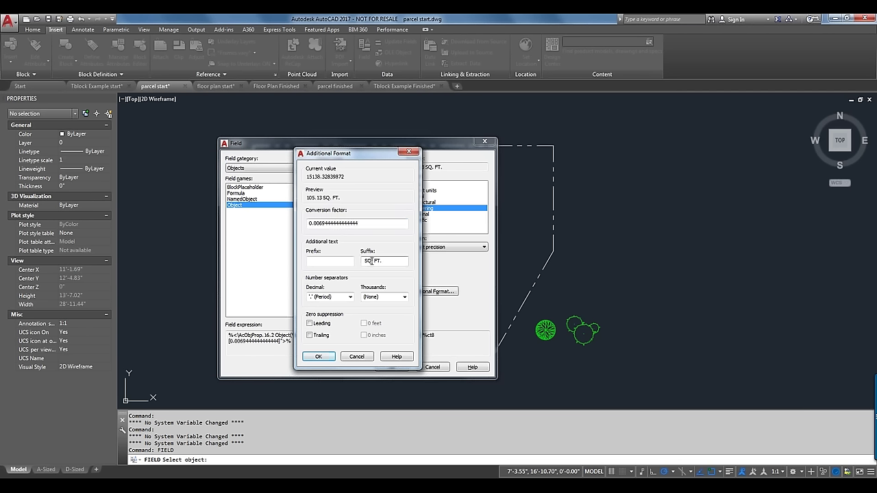
{"action": "key", "text": "BackSpace"}
{"action": "type", "text": "."}
{"action": "left_click", "coordinate": [341, 262]}
{"action": "type", "text": "My p"}
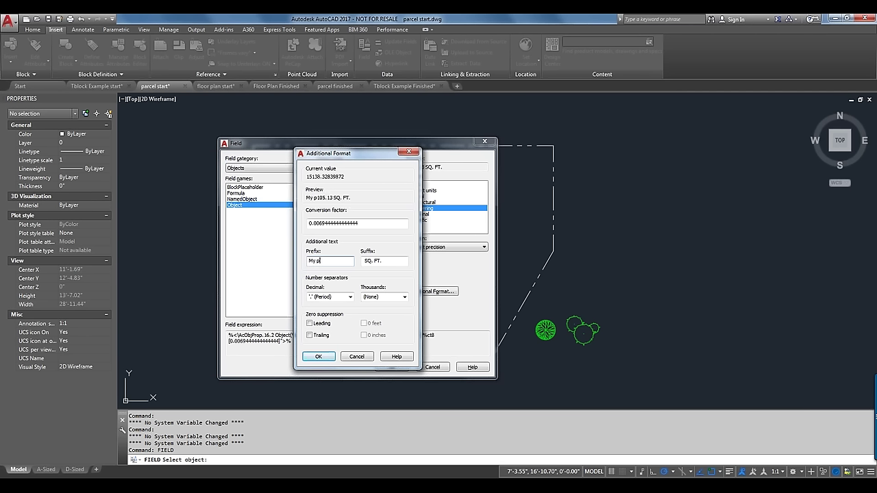
{"action": "type", "text": "arcel is"}
{"action": "left_click", "coordinate": [318, 357]}
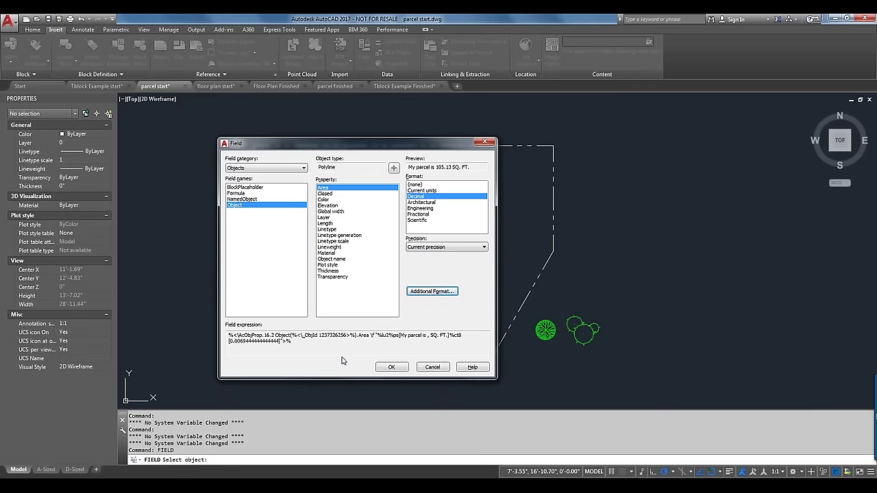
{"action": "left_click", "coordinate": [403, 369]}
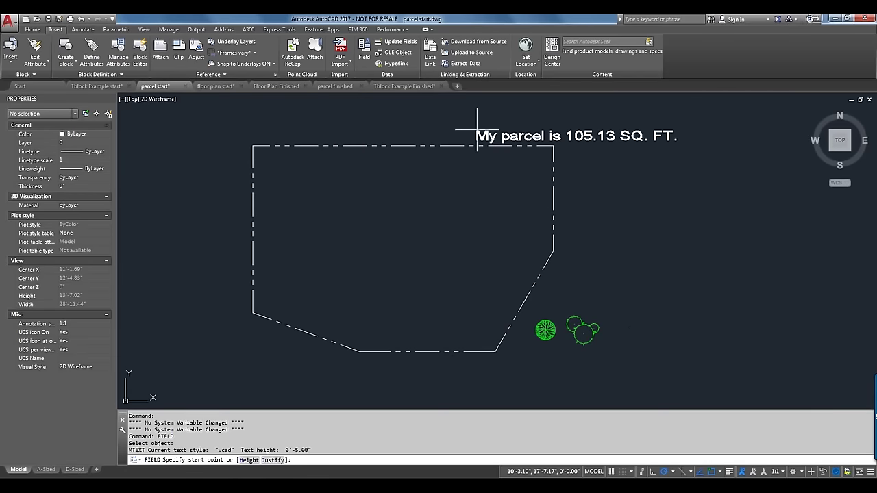
{"action": "left_click", "coordinate": [479, 122]}
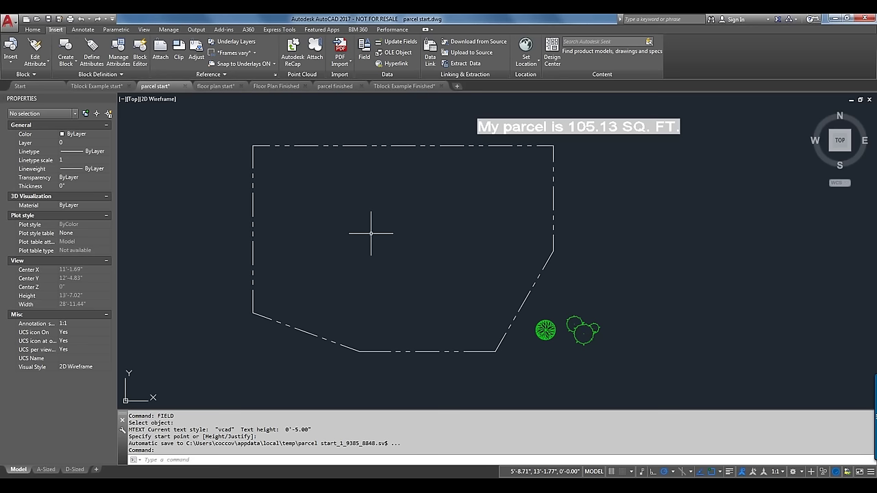
Open the "location 2" block definition in the Block Editor
{"action": "type", "text": "be"}
{"action": "key", "text": "Return"}
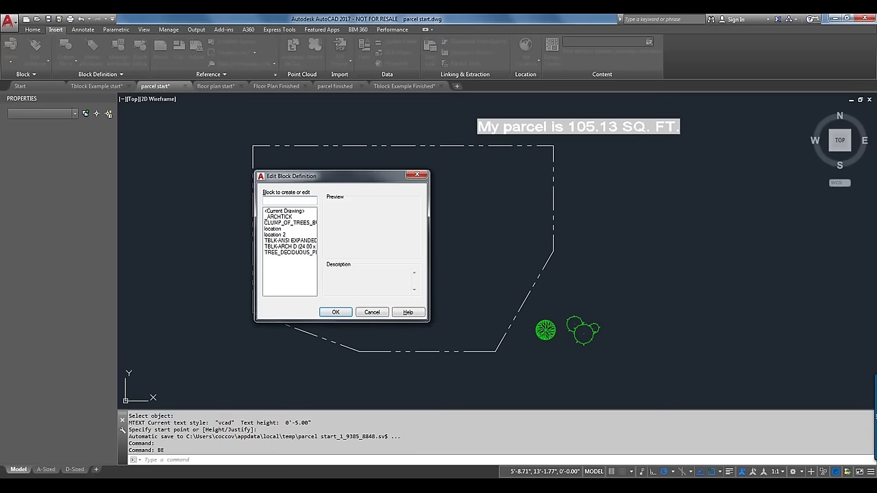
{"action": "left_click", "coordinate": [272, 230]}
{"action": "left_click", "coordinate": [273, 235]}
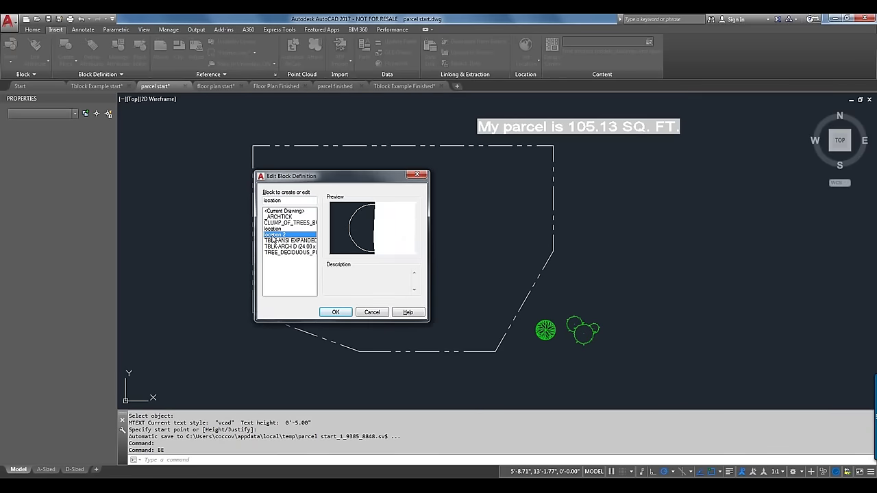
{"action": "left_click", "coordinate": [336, 312]}
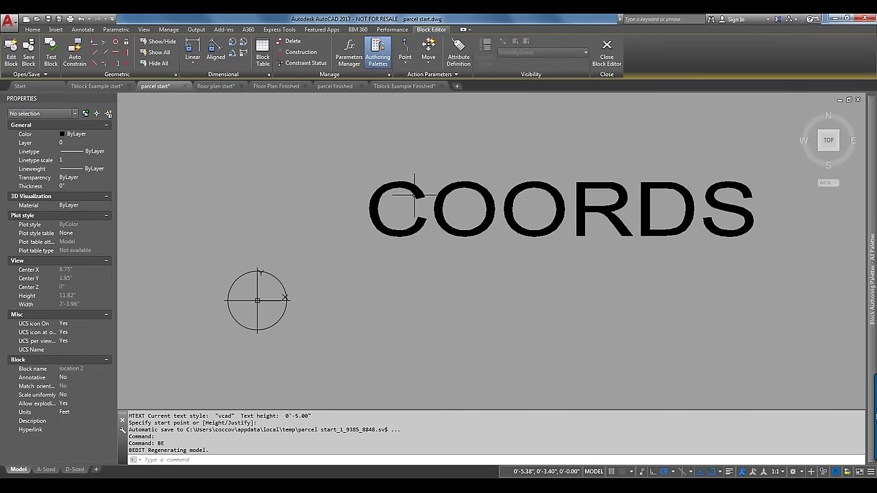
{"action": "left_click", "coordinate": [385, 230]}
{"action": "left_click", "coordinate": [383, 230]}
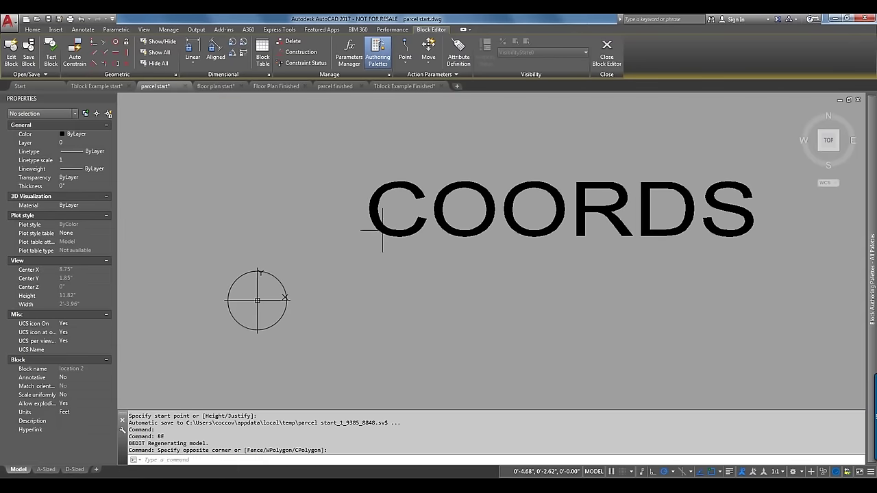
Open the COORDS attribute definition for editing and start a field for its default value
{"action": "left_click", "coordinate": [382, 231]}
{"action": "left_click", "coordinate": [353, 205]}
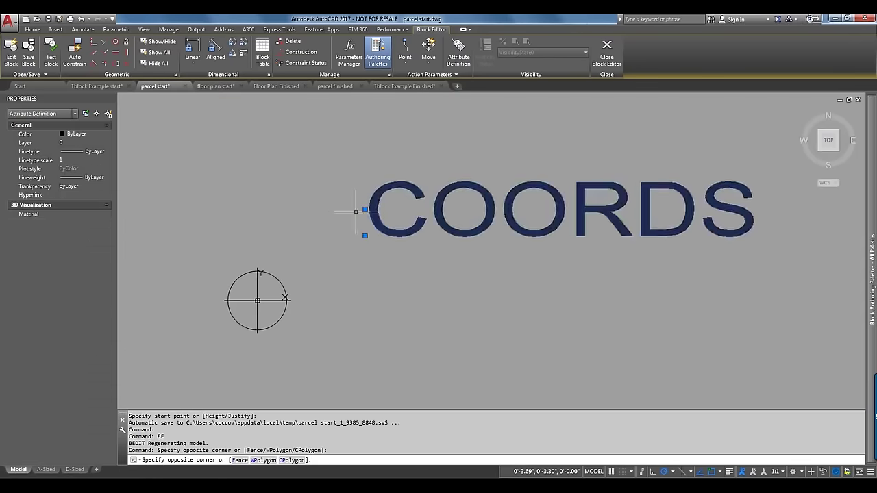
{"action": "left_click", "coordinate": [370, 215]}
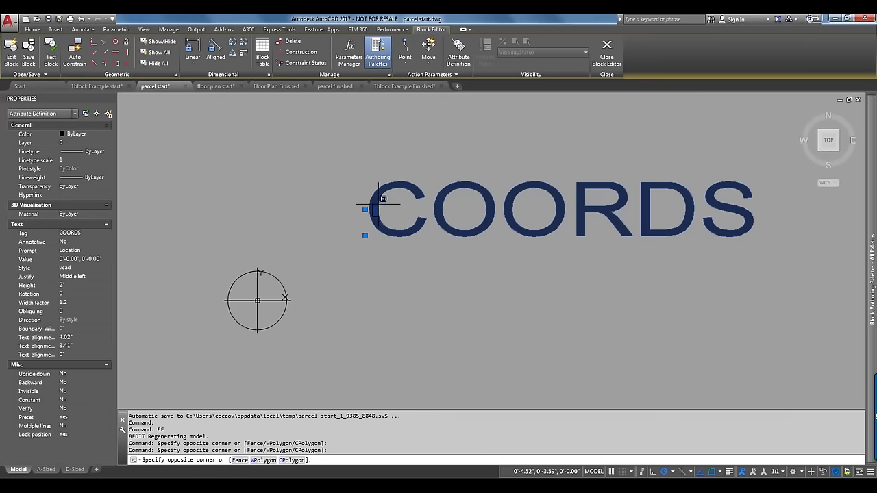
{"action": "left_click", "coordinate": [387, 190]}
{"action": "double_click", "coordinate": [386, 188]}
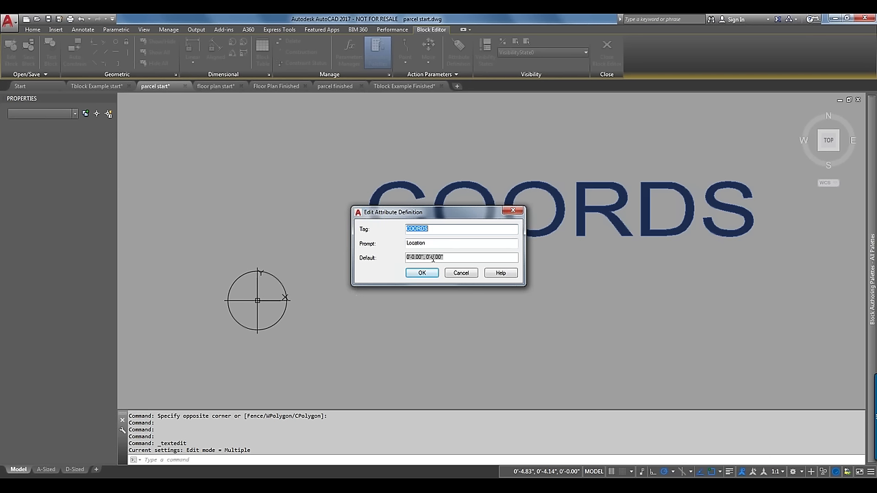
{"action": "right_click", "coordinate": [433, 258]}
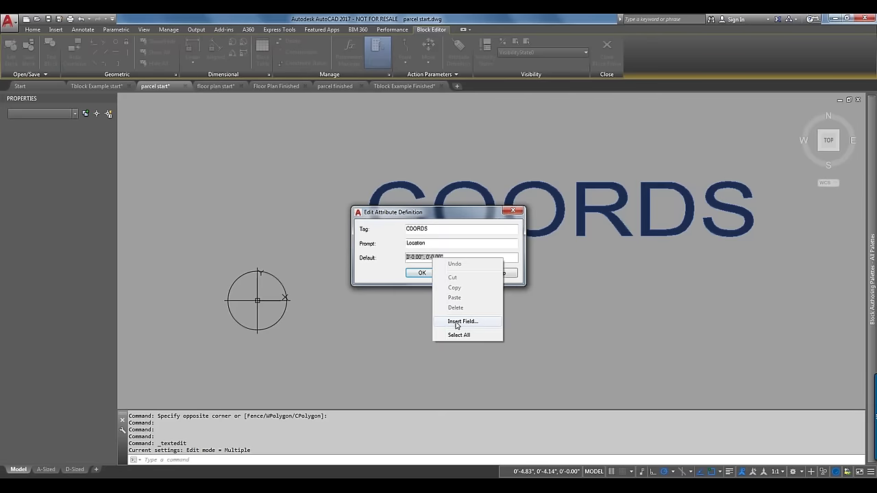
{"action": "left_click", "coordinate": [456, 322]}
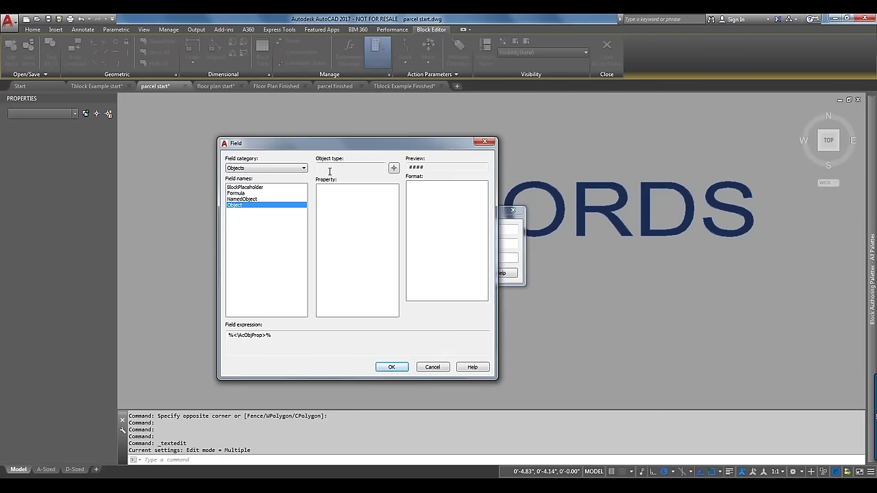
Link the Object field to the block's circle, using its Center property with the Z coordinate excluded
{"action": "left_click", "coordinate": [394, 168]}
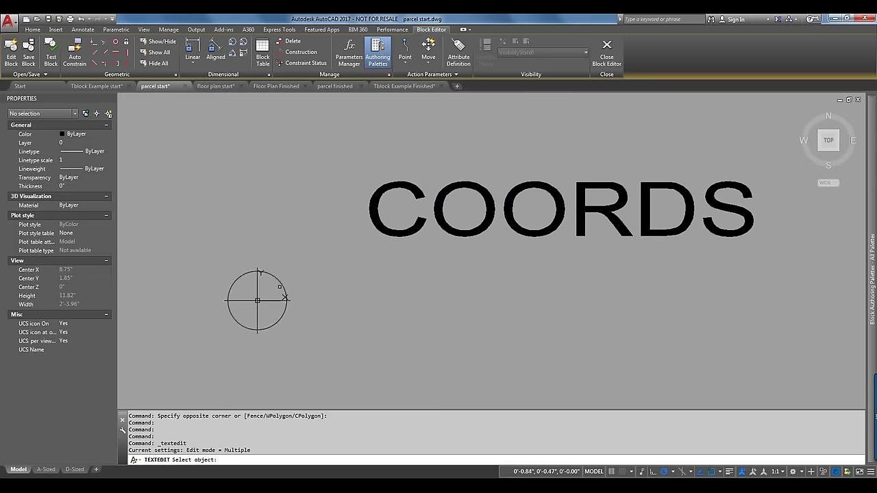
{"action": "left_click", "coordinate": [280, 283]}
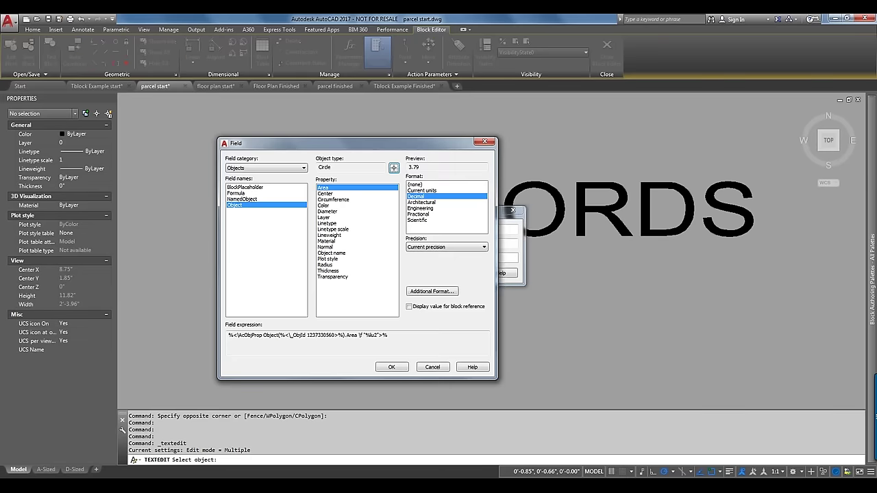
{"action": "left_click", "coordinate": [327, 194]}
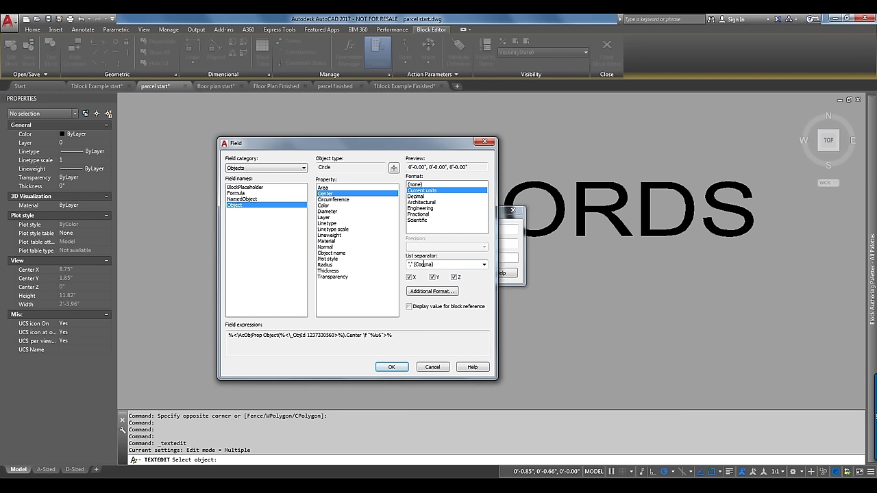
{"action": "left_click", "coordinate": [454, 277]}
Examine the additional format options for the center coordinates without applying any
{"action": "left_click", "coordinate": [431, 291]}
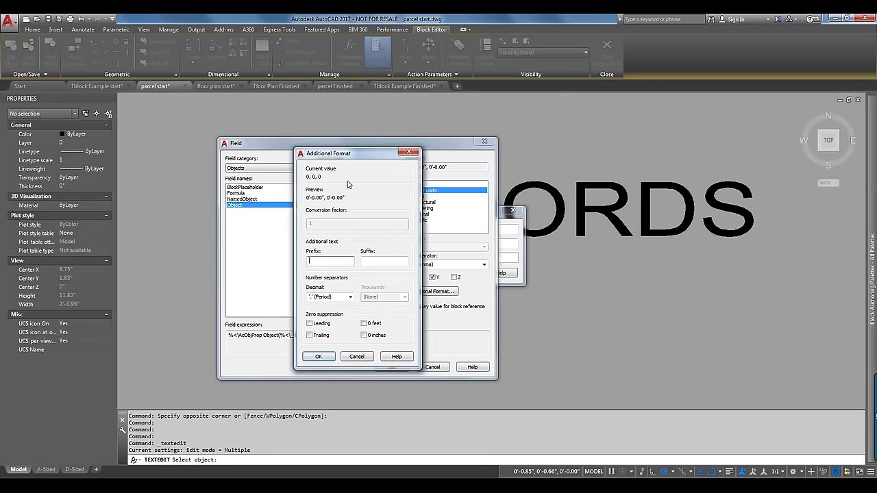
{"action": "left_click_drag", "start_coordinate": [340, 161], "coordinate": [343, 162]}
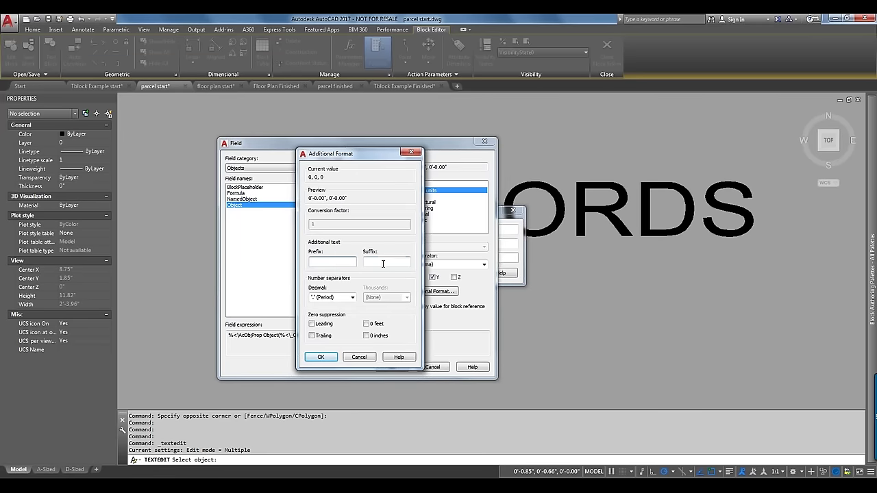
{"action": "left_click", "coordinate": [359, 357]}
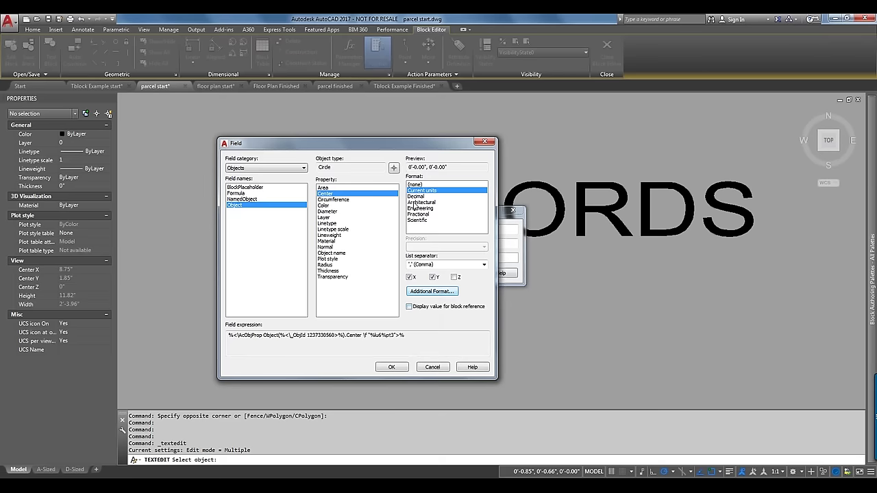
Cancel the field and attribute edits and close the Block Editor, discarding the changes
{"action": "left_click", "coordinate": [430, 367]}
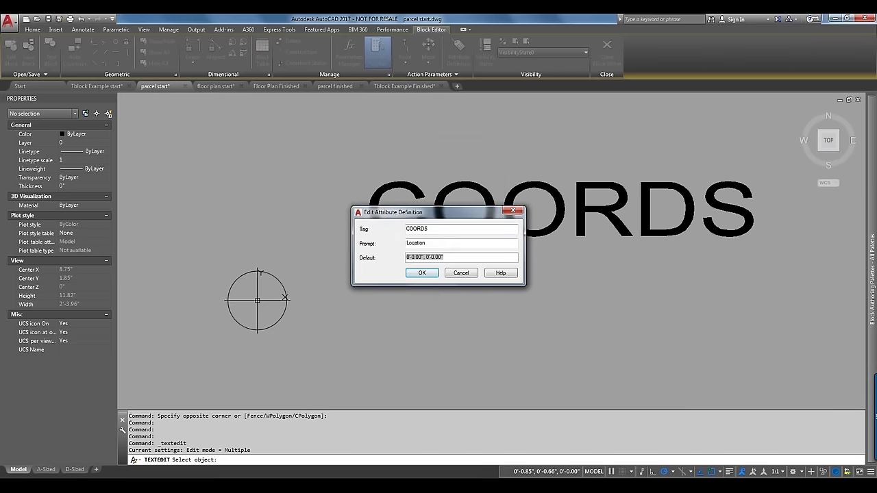
{"action": "left_click", "coordinate": [467, 273]}
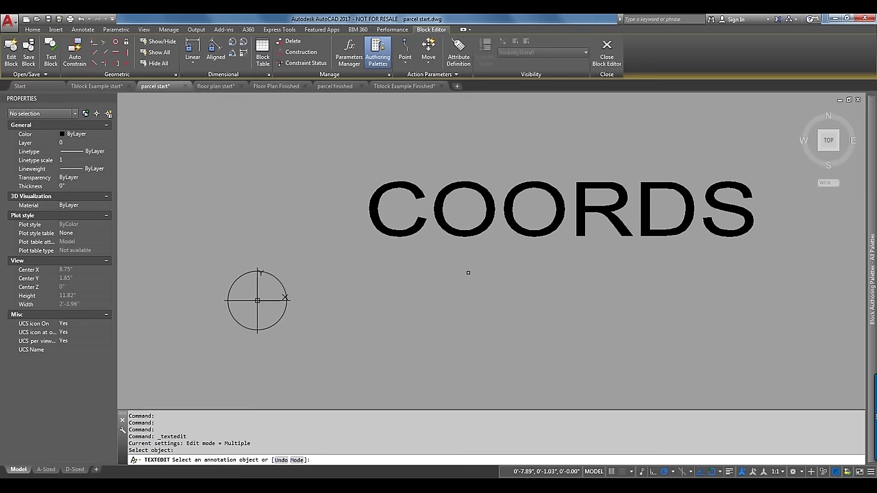
{"action": "left_click", "coordinate": [608, 59]}
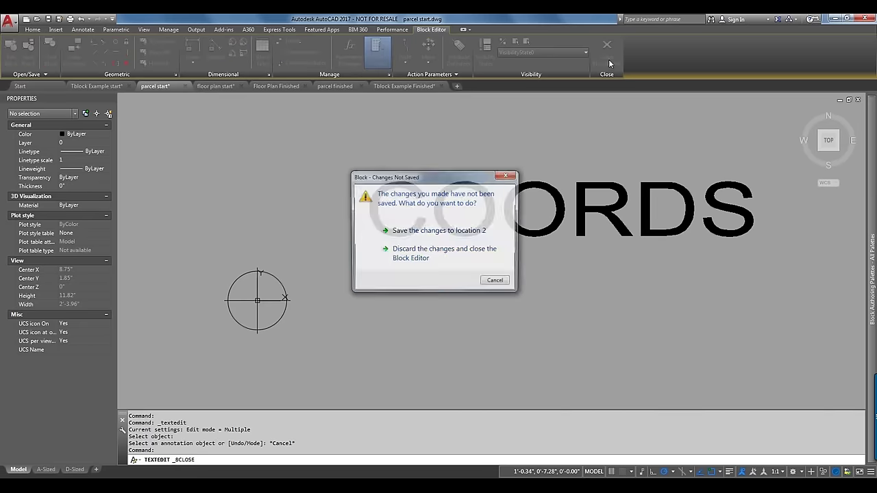
{"action": "left_click", "coordinate": [452, 252]}
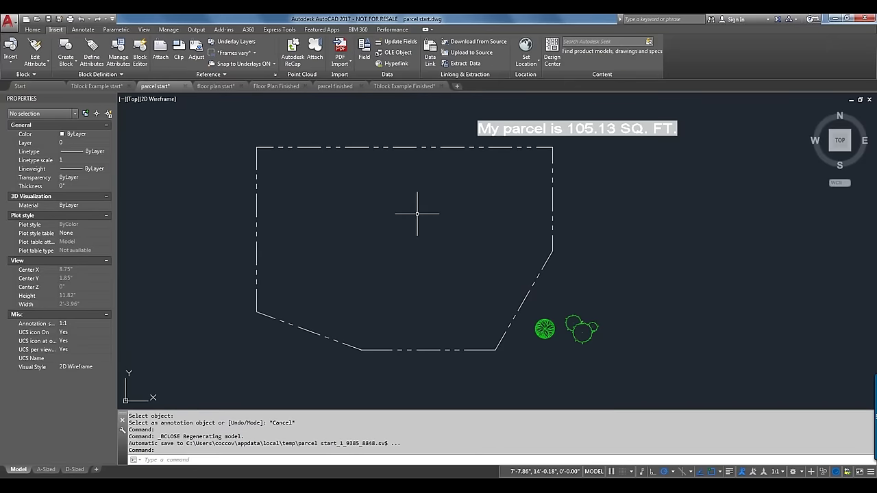
Insert the "location 2" block unexploded at the parcel boundary's upper-left corner, specifying the insertion point on screen
{"action": "type", "text": "I"}
{"action": "key", "text": "Return"}
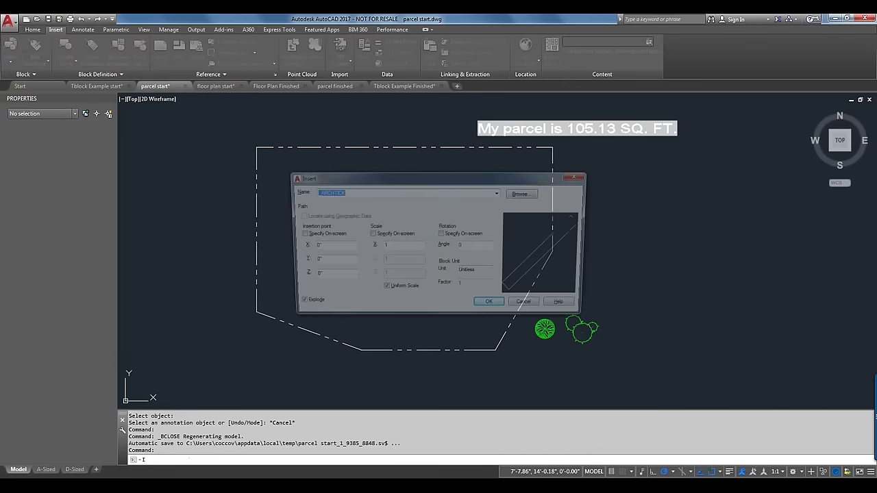
{"action": "left_click", "coordinate": [498, 193]}
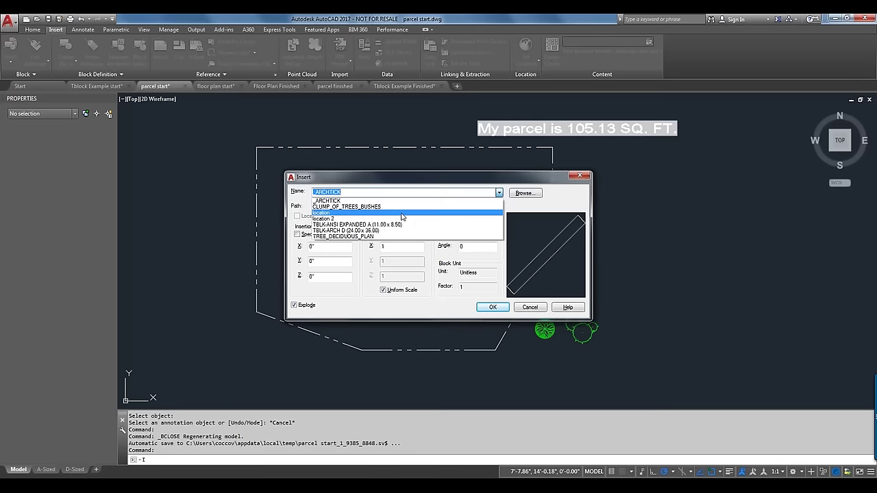
{"action": "left_click", "coordinate": [407, 218]}
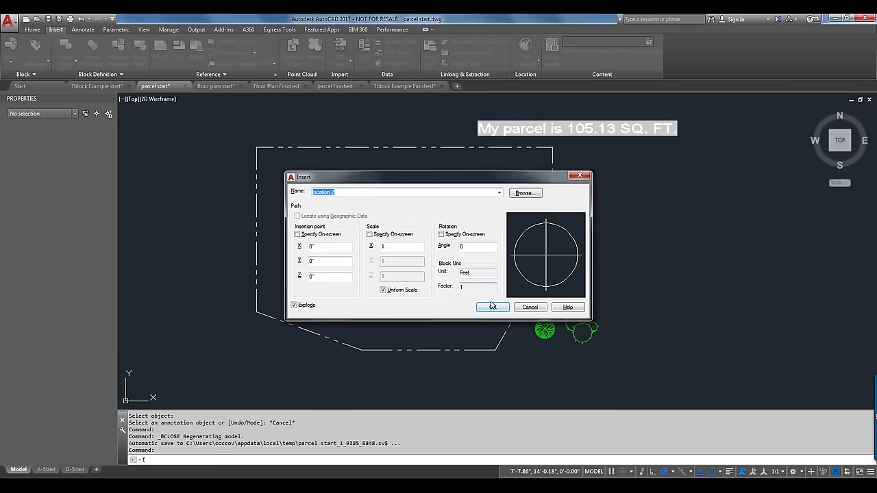
{"action": "left_click", "coordinate": [294, 305]}
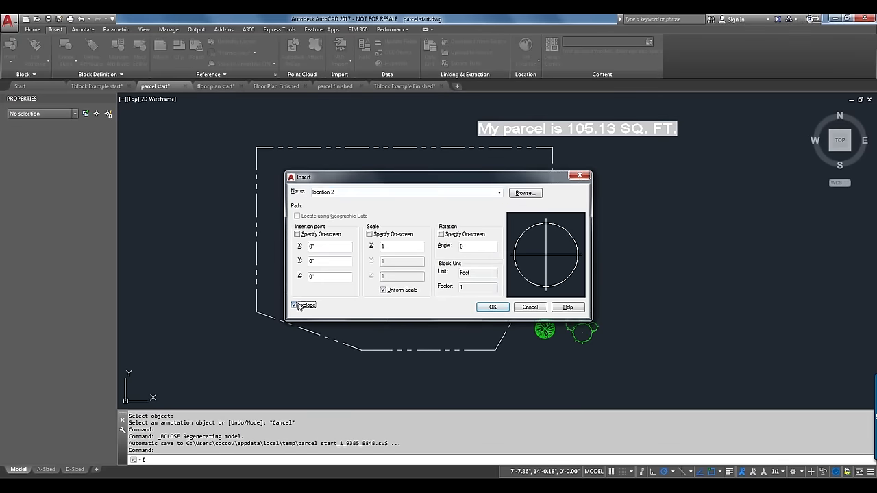
{"action": "left_click", "coordinate": [297, 235]}
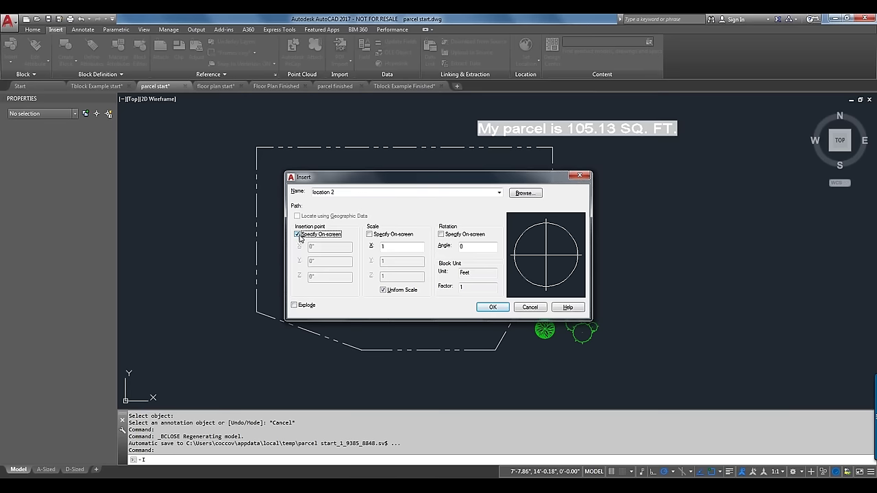
{"action": "left_click", "coordinate": [500, 310]}
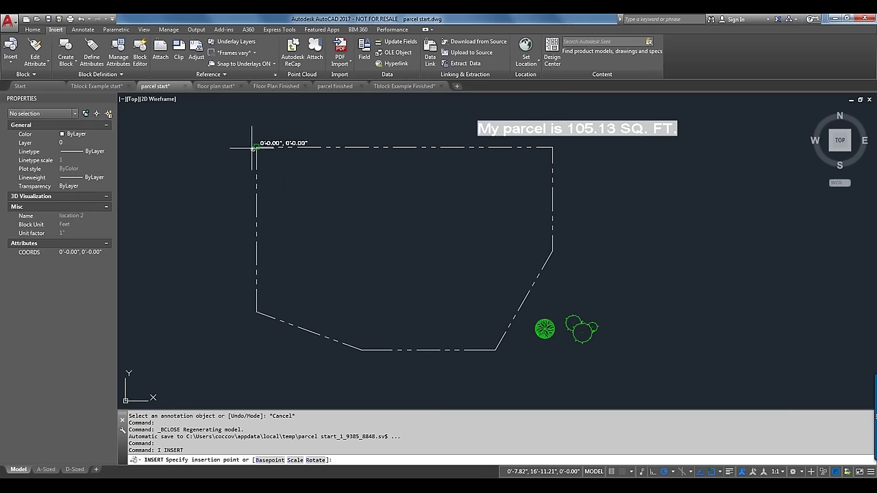
{"action": "scroll", "coordinate": [253, 147], "scroll_direction": "up", "scroll_amount": 4}
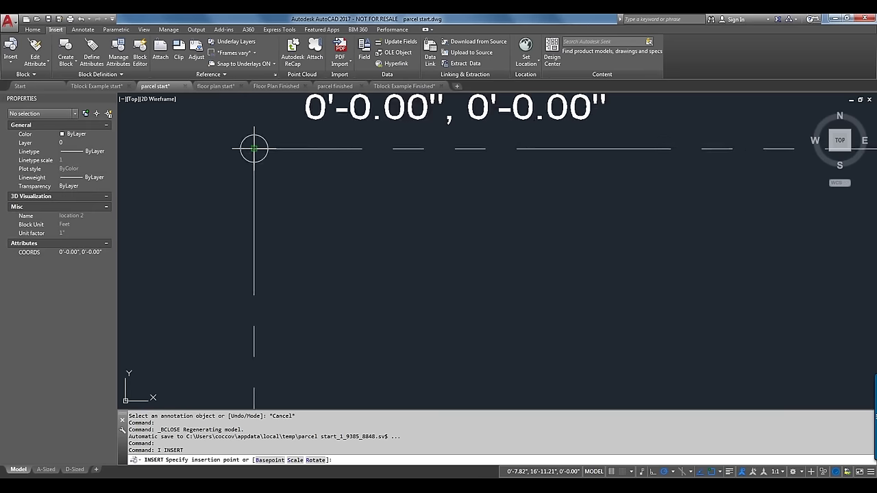
{"action": "left_click", "coordinate": [254, 147]}
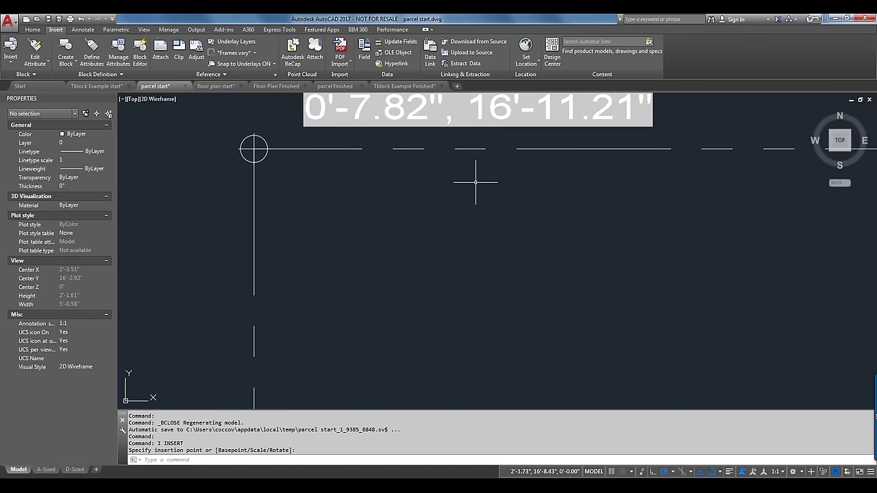
{"action": "middle_click_drag", "start_coordinate": [472, 190], "coordinate": [462, 281]}
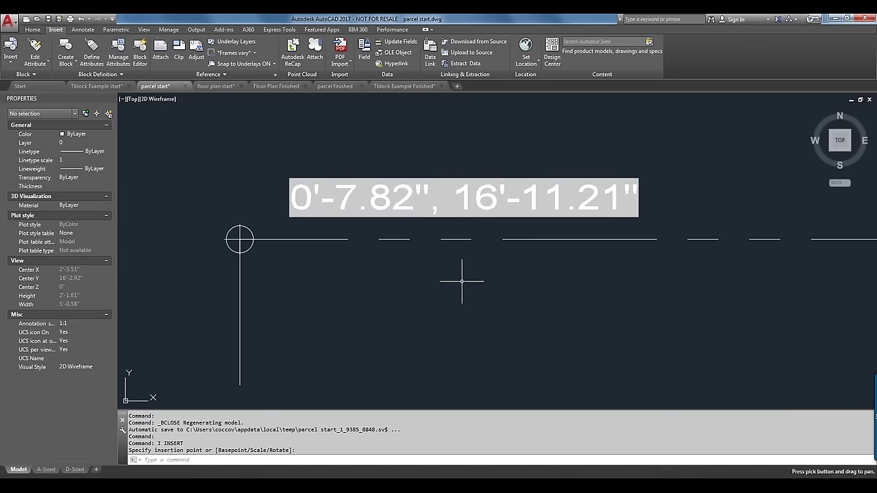
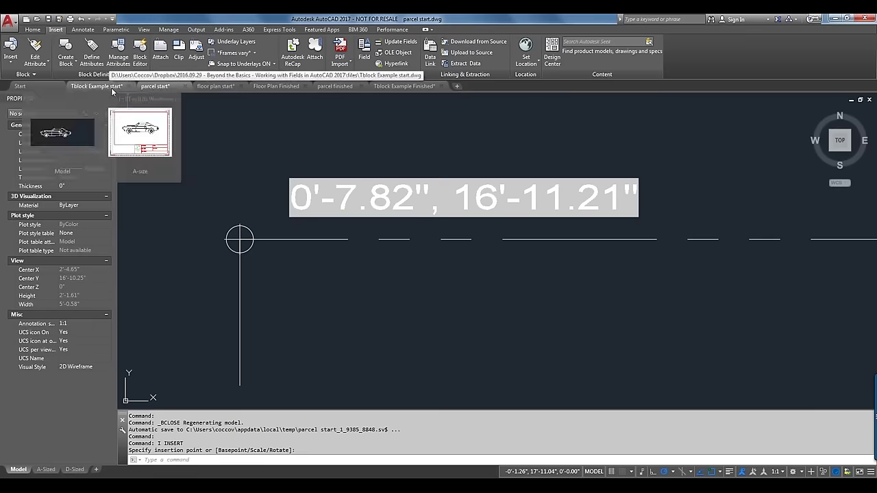
Switch to the floor plan start drawing and examine the circled wall corner and the wall section detail on the A-Sized layout
{"action": "left_click", "coordinate": [224, 88]}
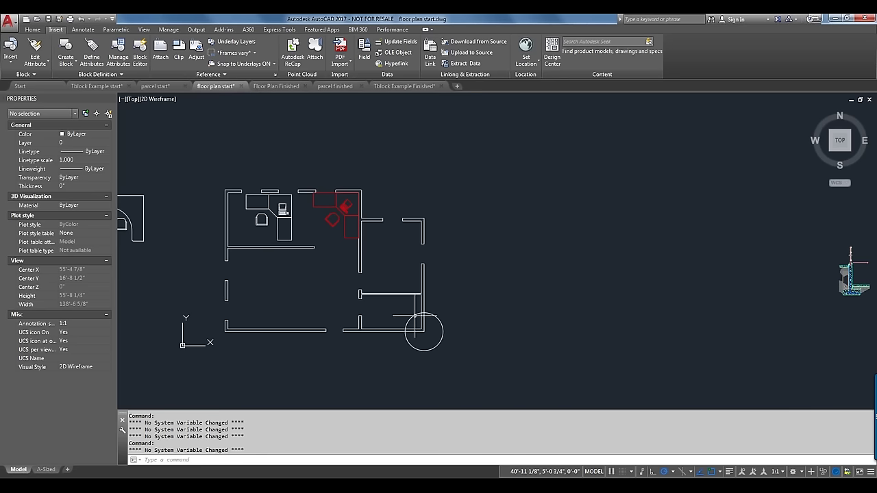
{"action": "scroll", "coordinate": [388, 312], "scroll_direction": "up", "scroll_amount": 4}
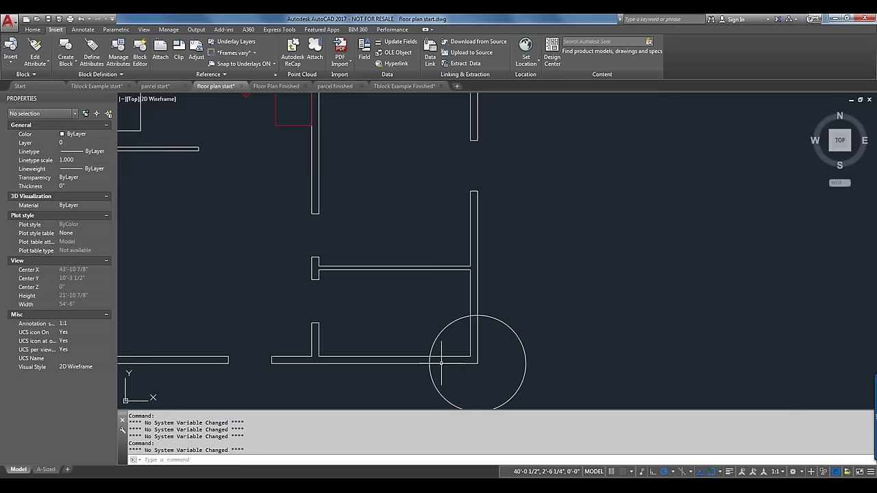
{"action": "middle_click_drag", "start_coordinate": [456, 344], "coordinate": [509, 264]}
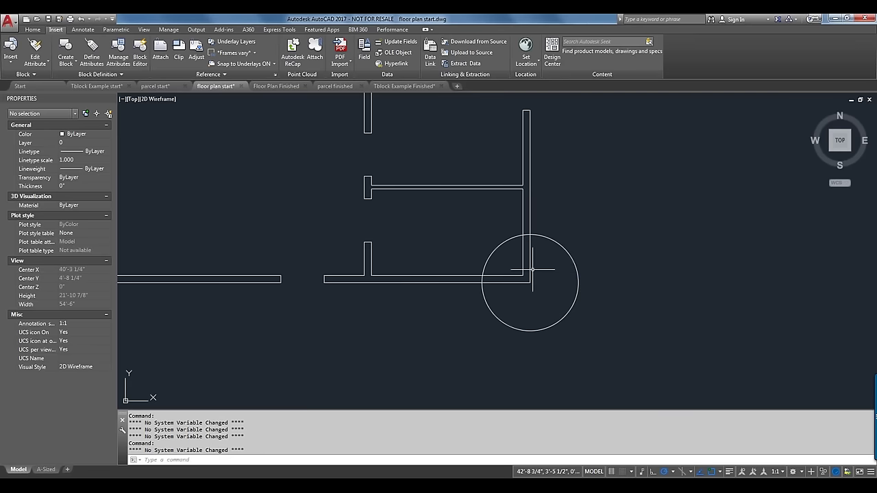
{"action": "mouse_move", "coordinate": [531, 270]}
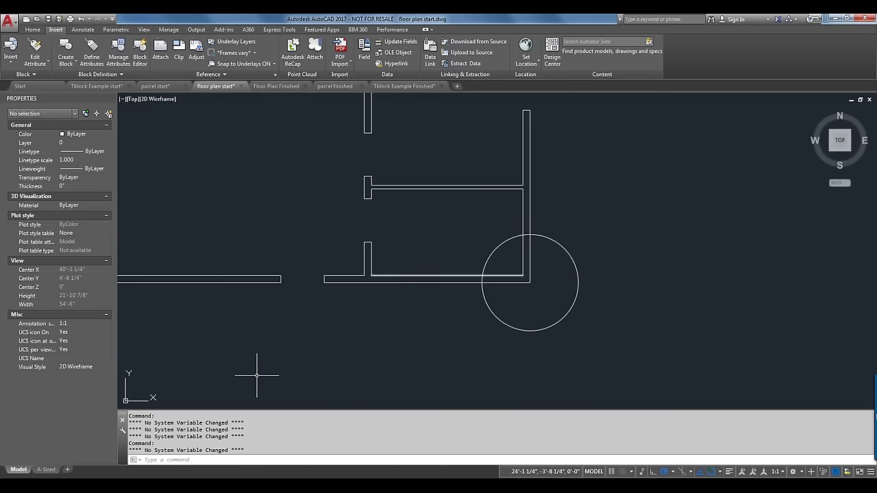
{"action": "left_click", "coordinate": [45, 473]}
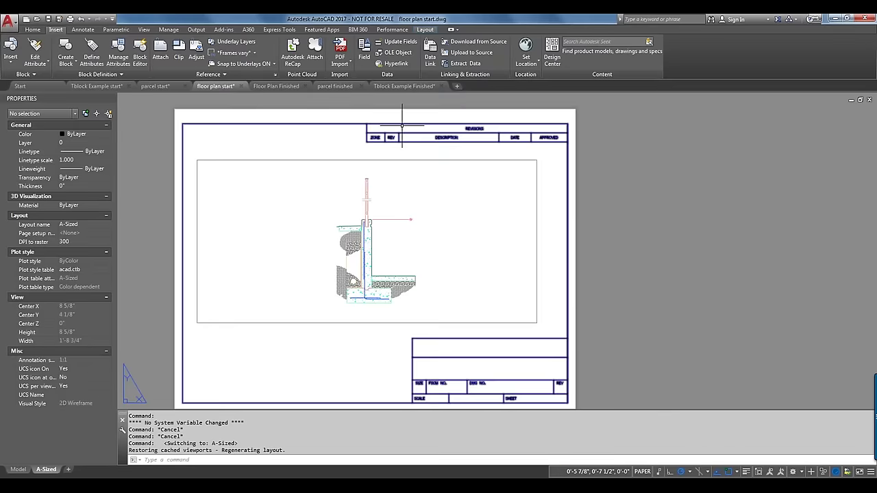
{"action": "scroll", "coordinate": [365, 238], "scroll_direction": "up", "scroll_amount": 5}
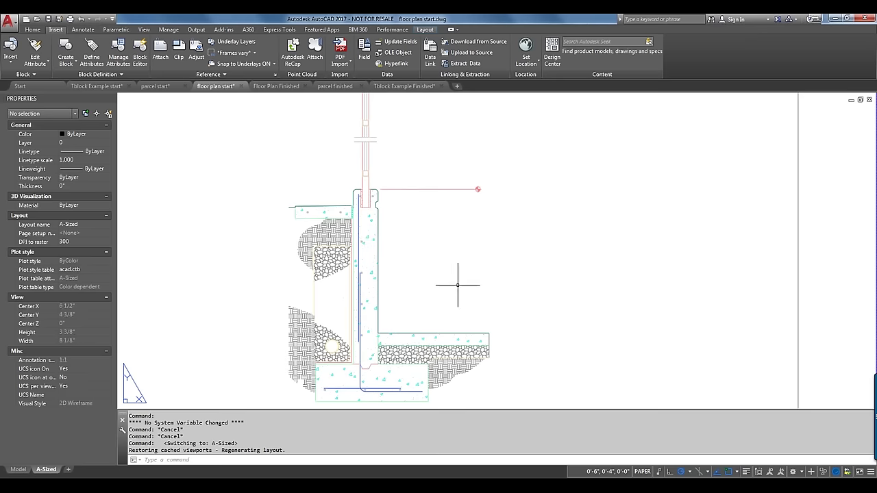
{"action": "scroll", "coordinate": [458, 285], "scroll_direction": "down", "scroll_amount": 3}
{"action": "scroll", "coordinate": [457, 285], "scroll_direction": "down", "scroll_amount": 2}
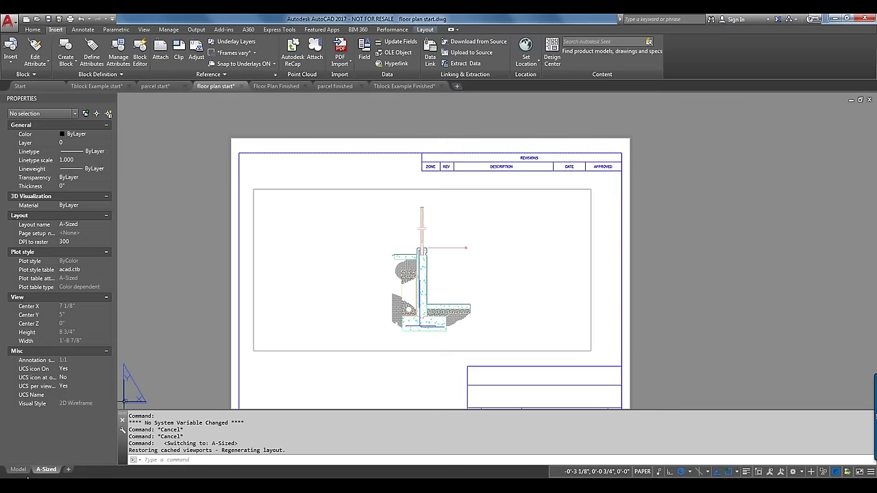
In model space, start a Linked category Hyperlink field and point it to this drawing's A-Sized layout view
{"action": "left_click", "coordinate": [21, 470]}
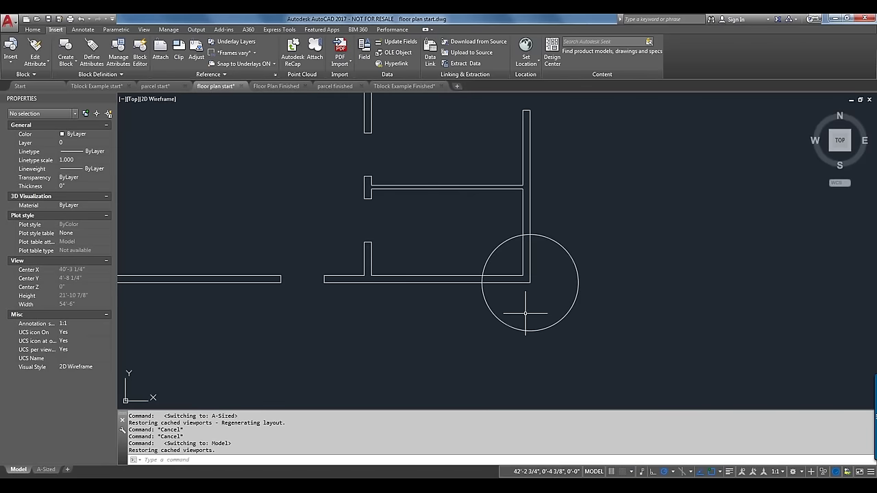
{"action": "type", "text": "field"}
{"action": "key", "text": "Return"}
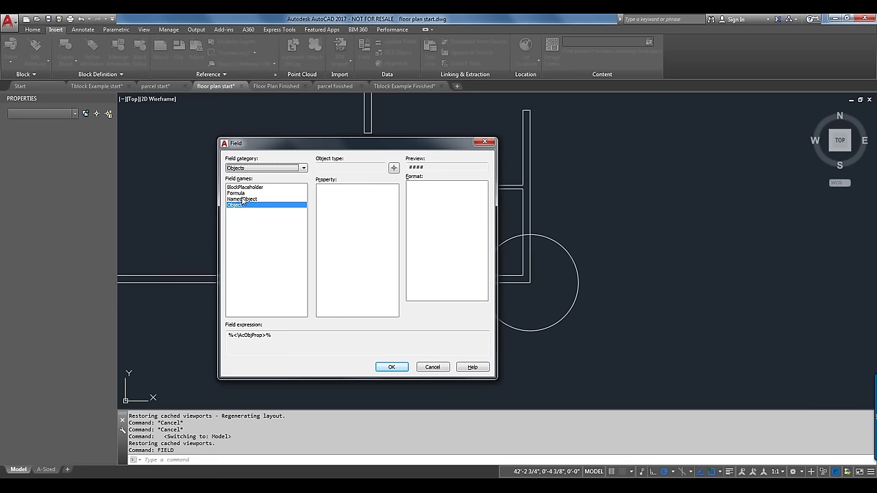
{"action": "left_click", "coordinate": [281, 169]}
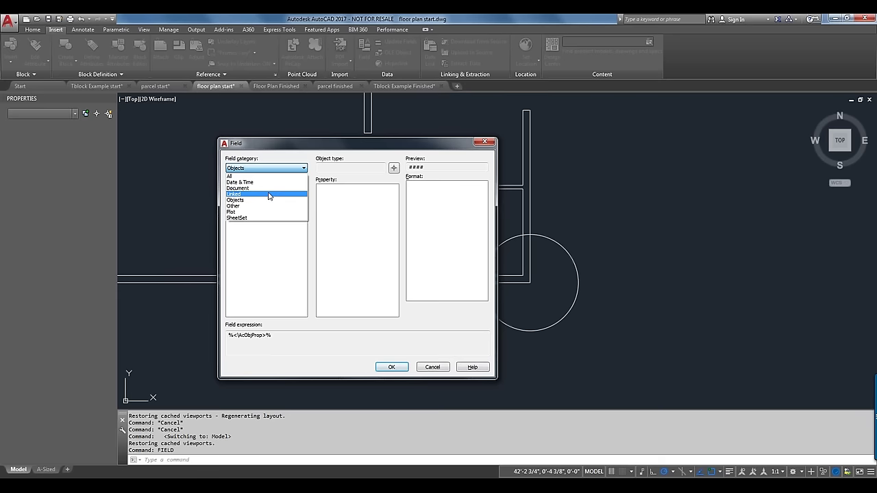
{"action": "left_click", "coordinate": [270, 194]}
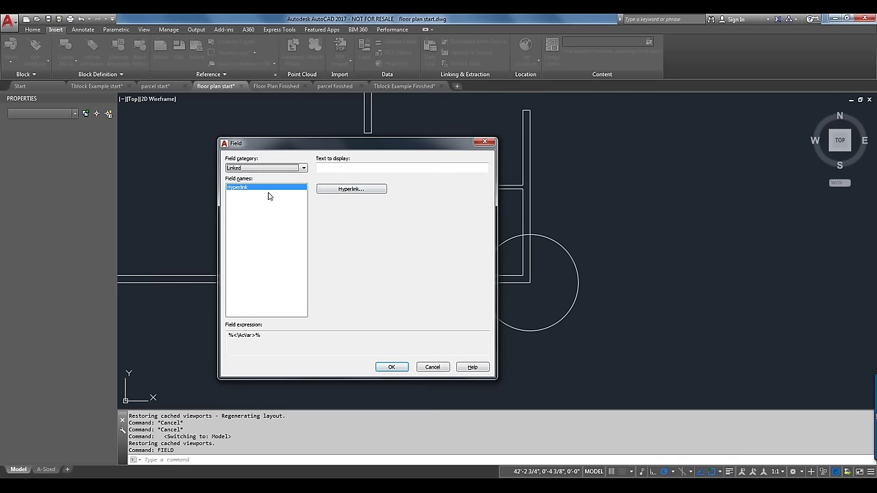
{"action": "left_click", "coordinate": [347, 191]}
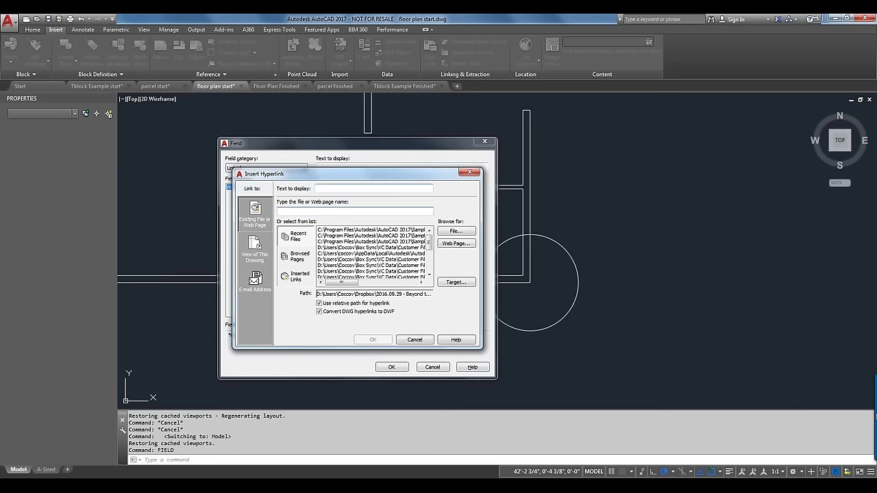
{"action": "left_click", "coordinate": [257, 258]}
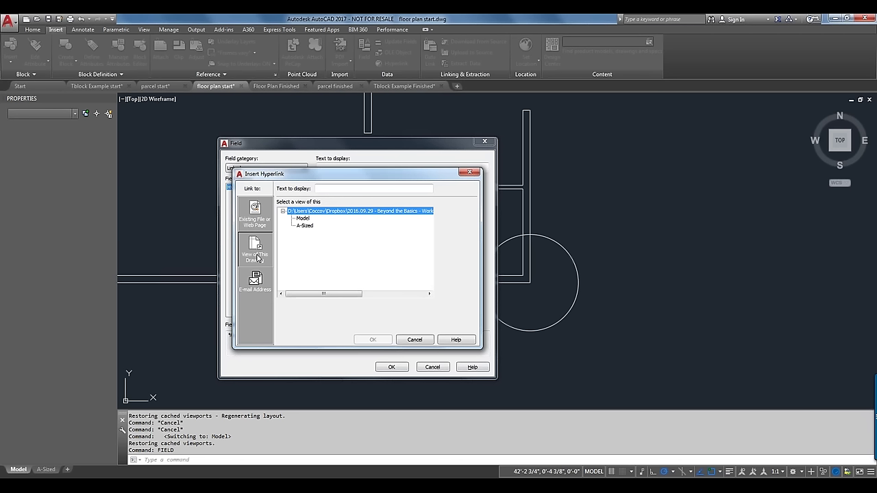
{"action": "left_click", "coordinate": [304, 226]}
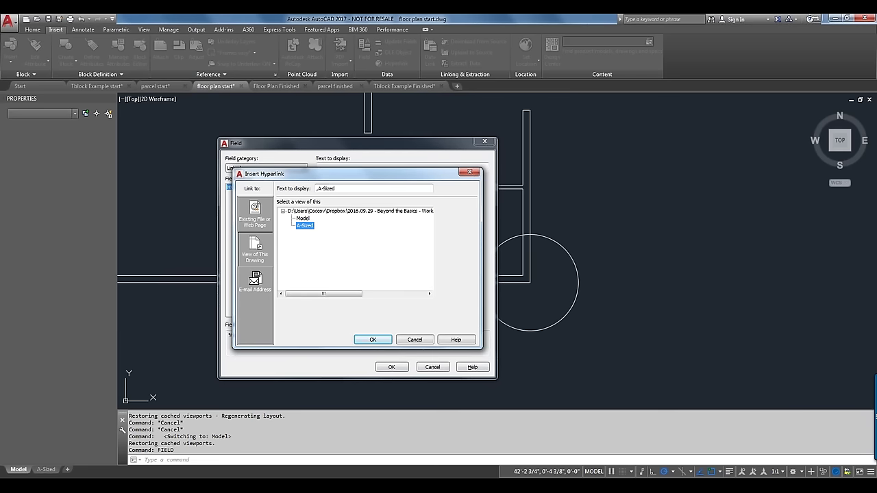
Set the hyperlink's display text to "Wall Section" and accept the link settings
{"action": "left_click", "coordinate": [316, 188]}
{"action": "double_click", "coordinate": [317, 188]}
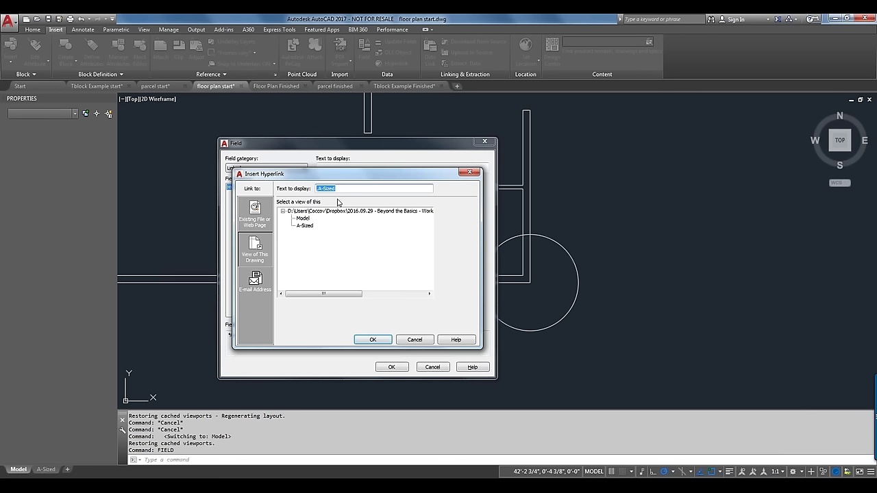
{"action": "type", "text": "F"}
{"action": "type", "text": "Wall S"}
{"action": "type", "text": "ection"}
{"action": "left_click", "coordinate": [373, 339]}
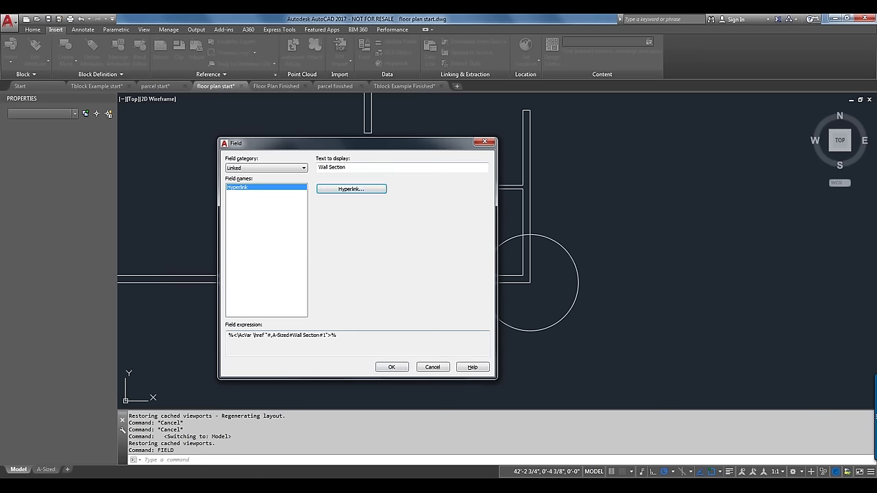
Place the Wall Section field outside the outer wall, just above the circle, and follow its link to the layout
{"action": "left_click", "coordinate": [401, 371]}
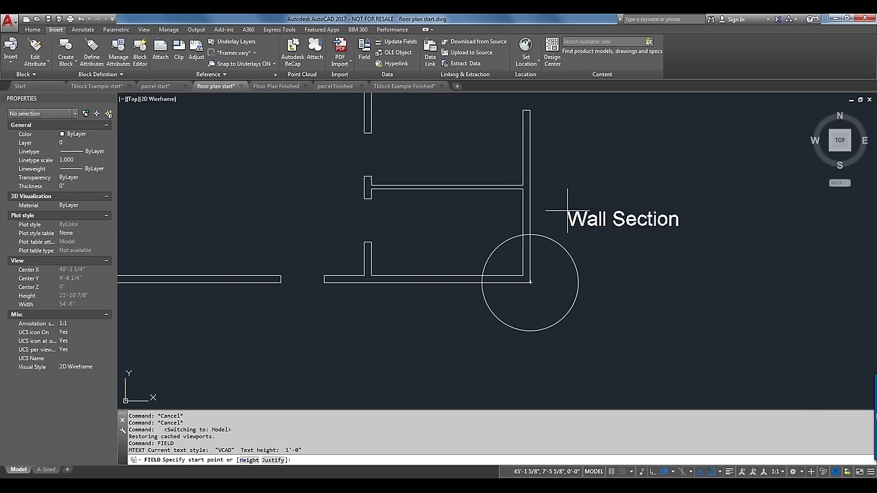
{"action": "left_click", "coordinate": [566, 212]}
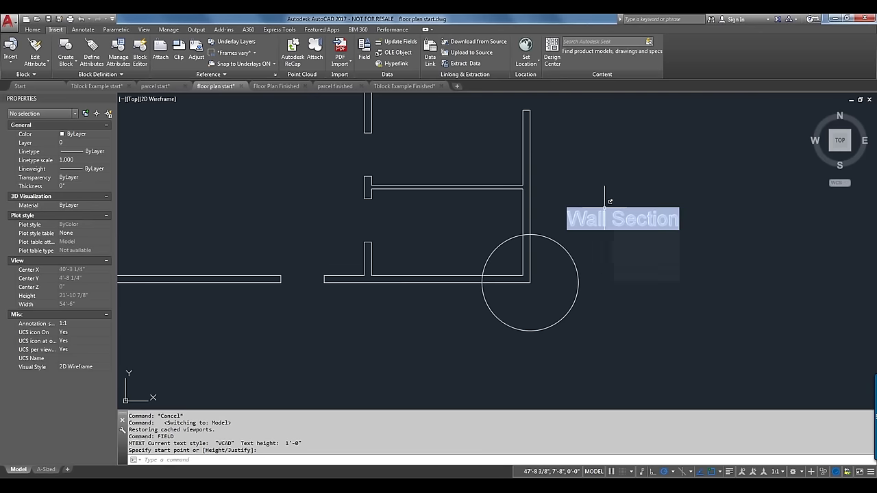
{"action": "mouse_move", "coordinate": [604, 206]}
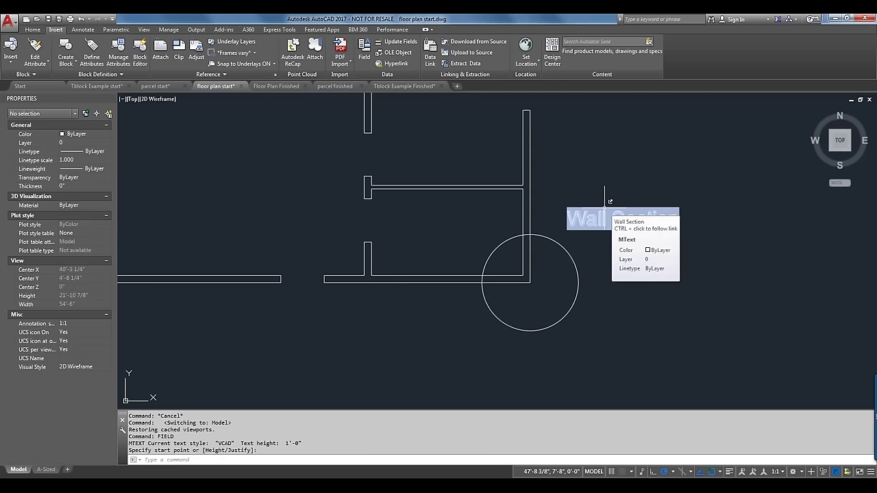
{"action": "left_click", "coordinate": [604, 206], "text": "ctrl"}
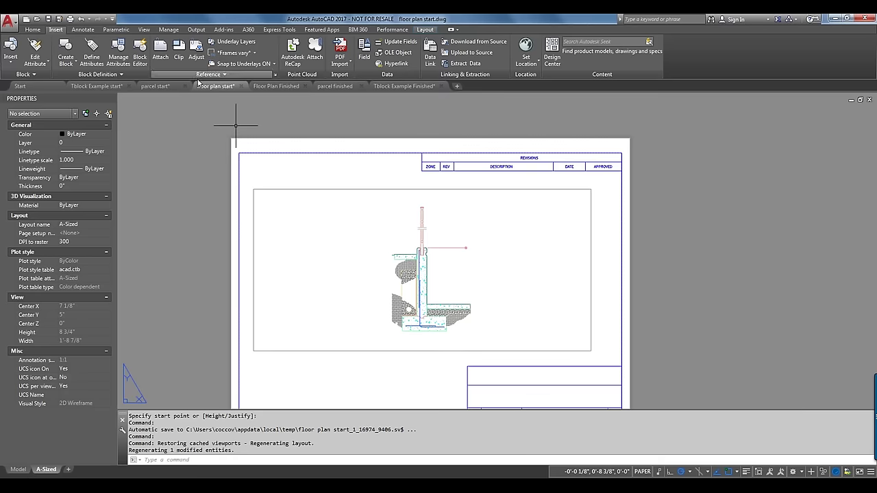
Switch to the Tblock Example start drawing, activate the layout viewport and select the car block in it
{"action": "left_click", "coordinate": [113, 85]}
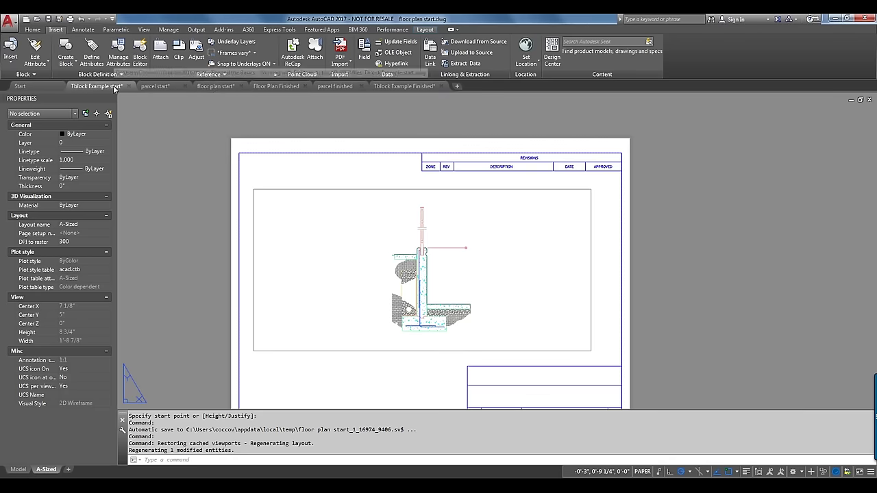
{"action": "middle_click_drag", "start_coordinate": [520, 172], "coordinate": [503, 303]}
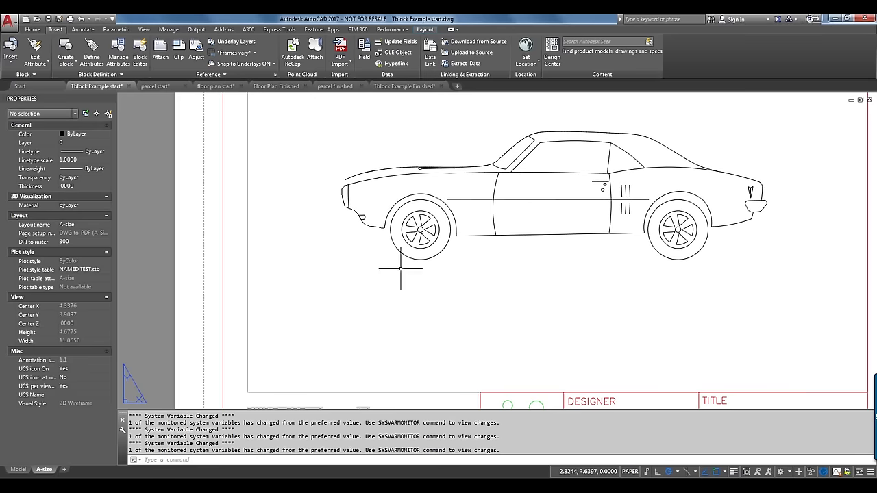
{"action": "double_click", "coordinate": [498, 266]}
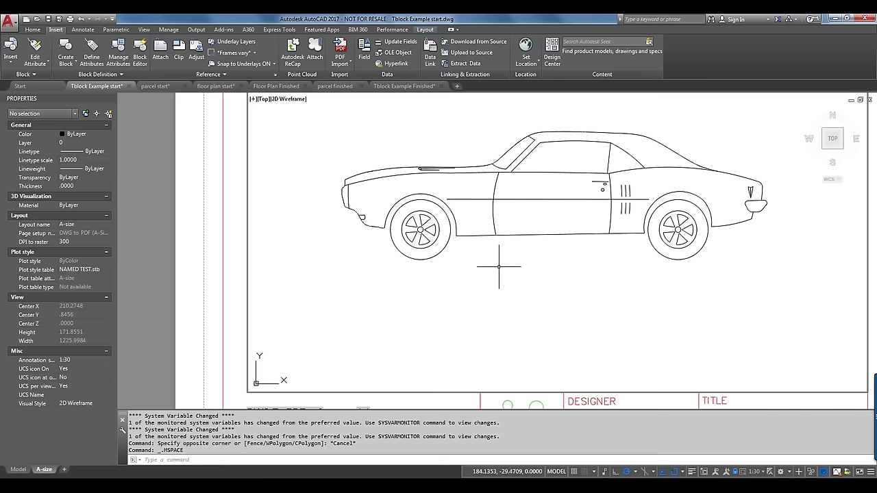
{"action": "mouse_move", "coordinate": [497, 235]}
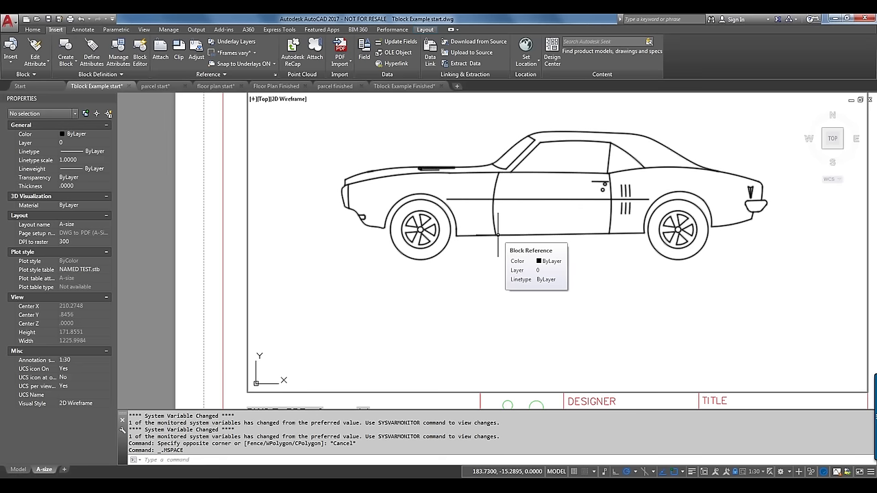
{"action": "left_click", "coordinate": [497, 235]}
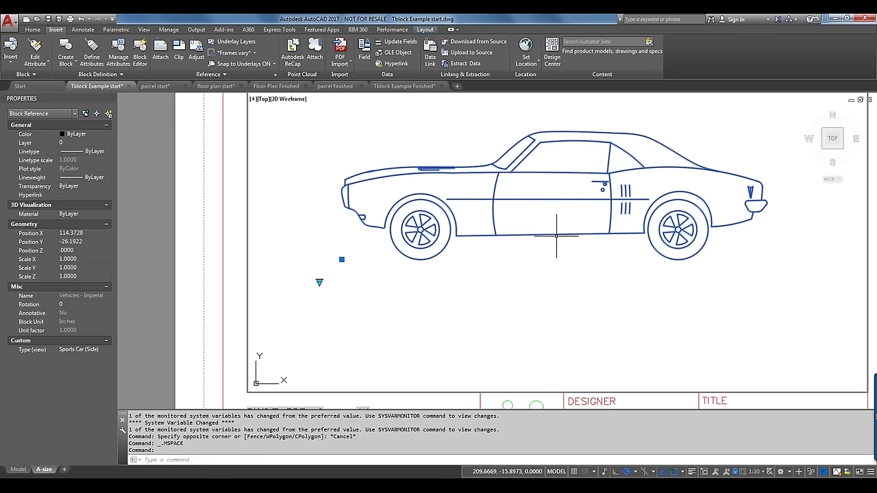
Change the car block's visibility state to Sports Car (Rear), Sedan (Front) and finally Sedan (Side)
{"action": "left_click", "coordinate": [318, 282]}
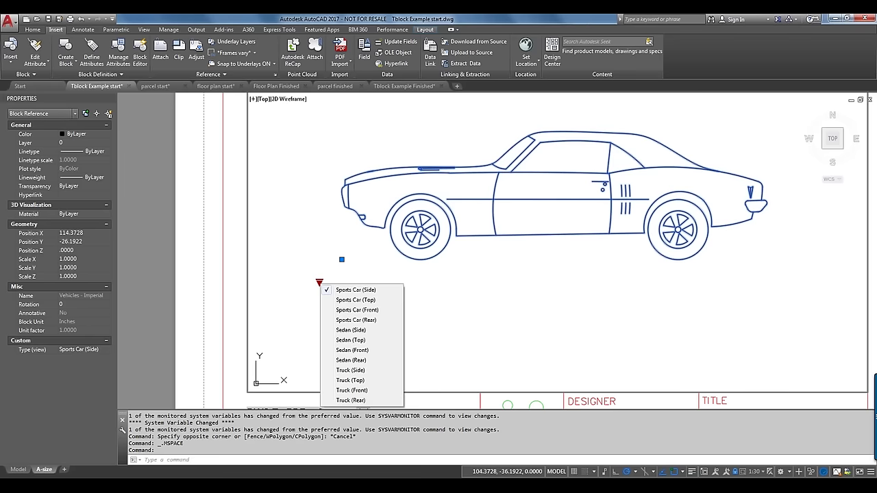
{"action": "left_click", "coordinate": [354, 320]}
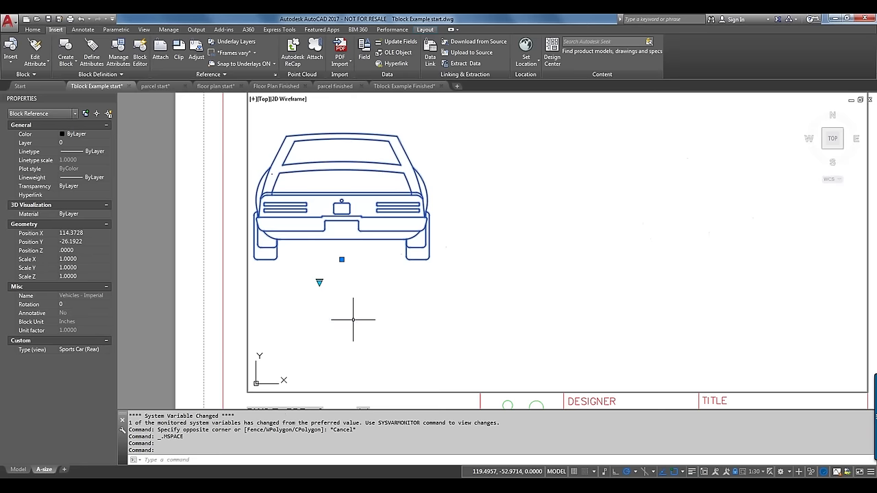
{"action": "left_click", "coordinate": [319, 281]}
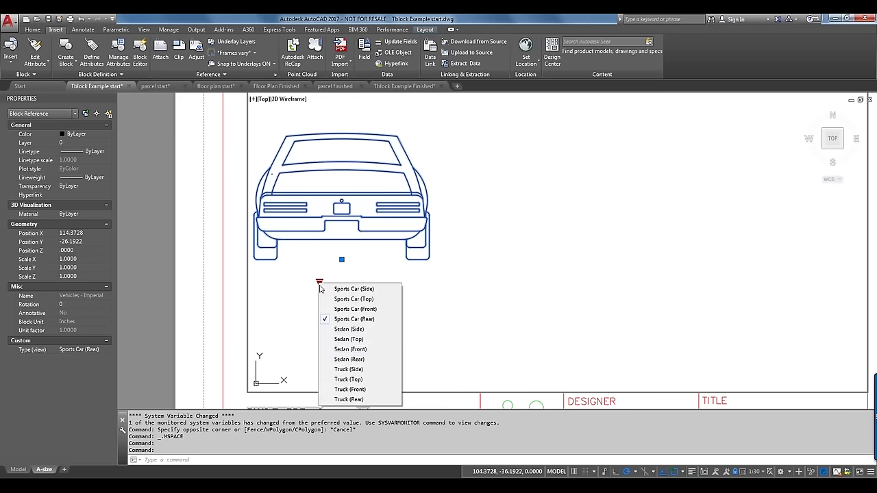
{"action": "left_click", "coordinate": [349, 349]}
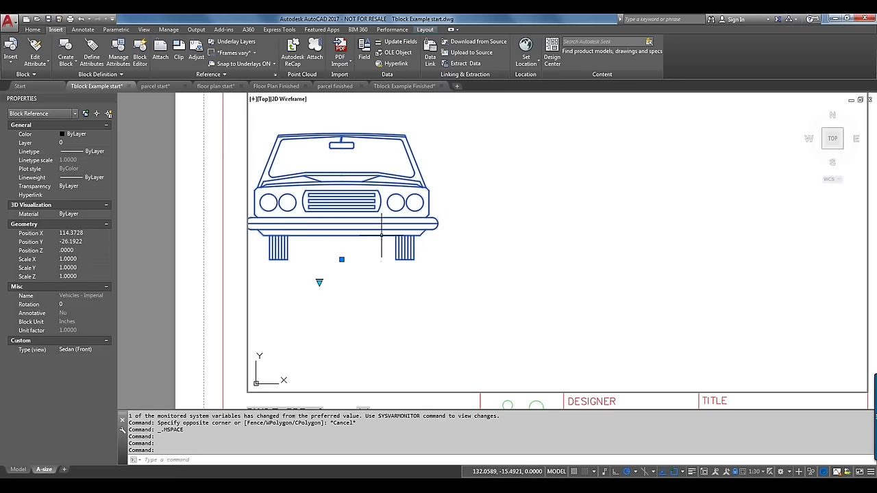
{"action": "middle_click_drag", "start_coordinate": [381, 234], "coordinate": [355, 236]}
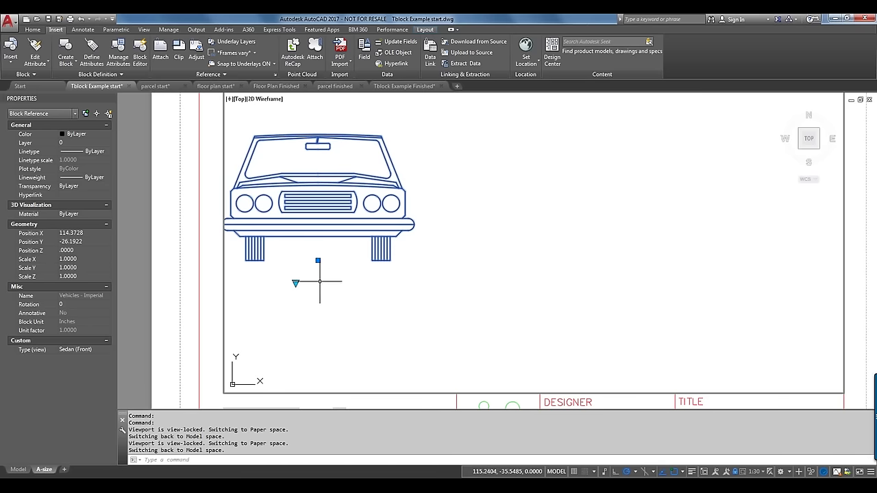
{"action": "left_click", "coordinate": [295, 283]}
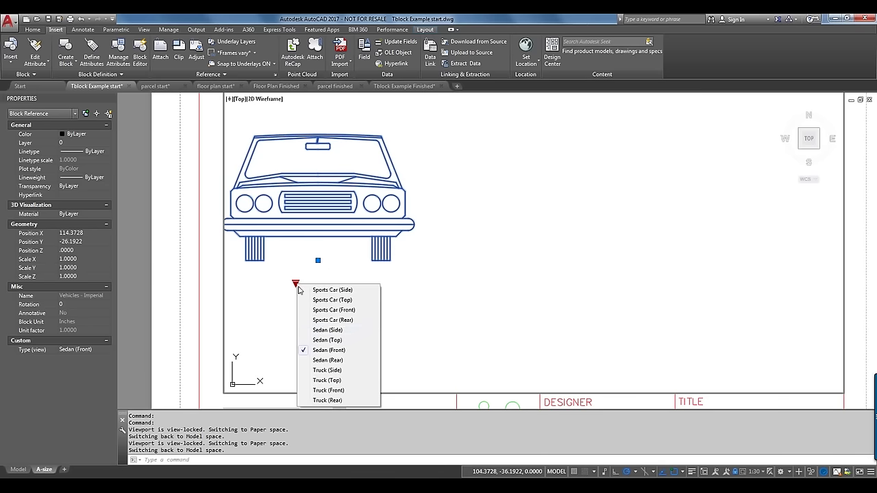
{"action": "left_click", "coordinate": [324, 330]}
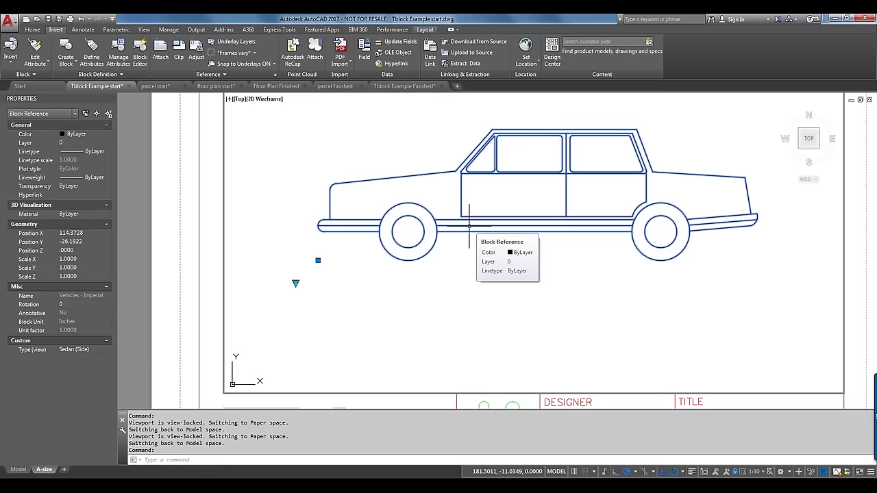
Open the car block in the Block Editor and review the states of its Type (view) visibility parameter
{"action": "left_click", "coordinate": [469, 225]}
{"action": "right_click", "coordinate": [469, 225]}
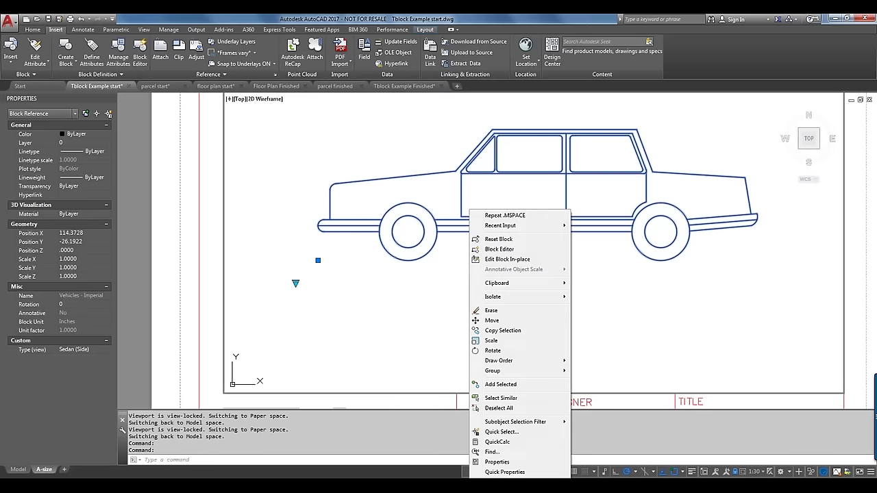
{"action": "left_click", "coordinate": [493, 250]}
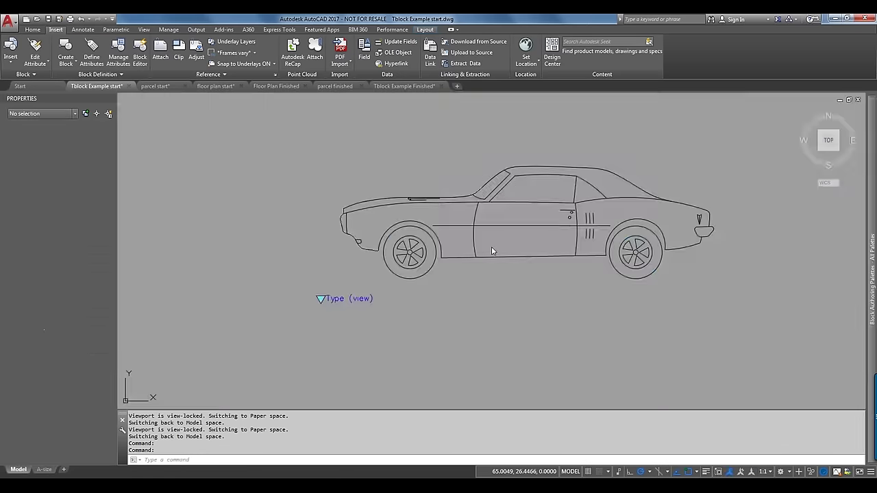
{"action": "left_click", "coordinate": [321, 298]}
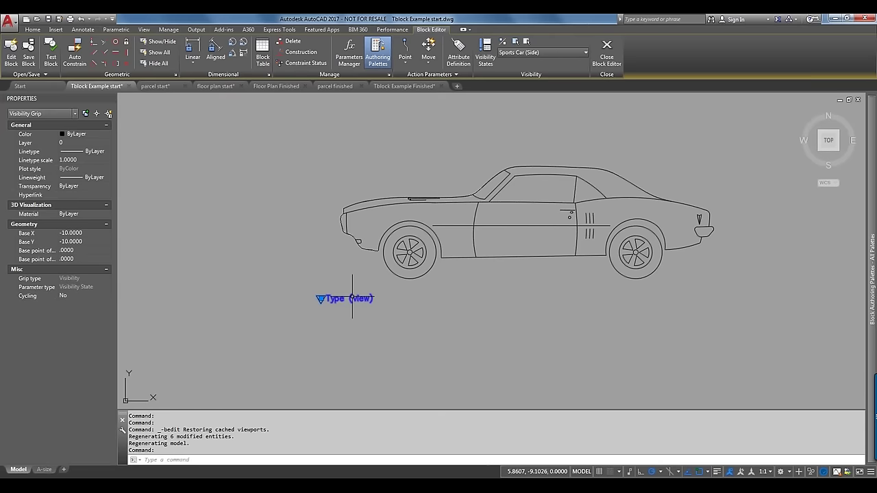
{"action": "left_click", "coordinate": [585, 53]}
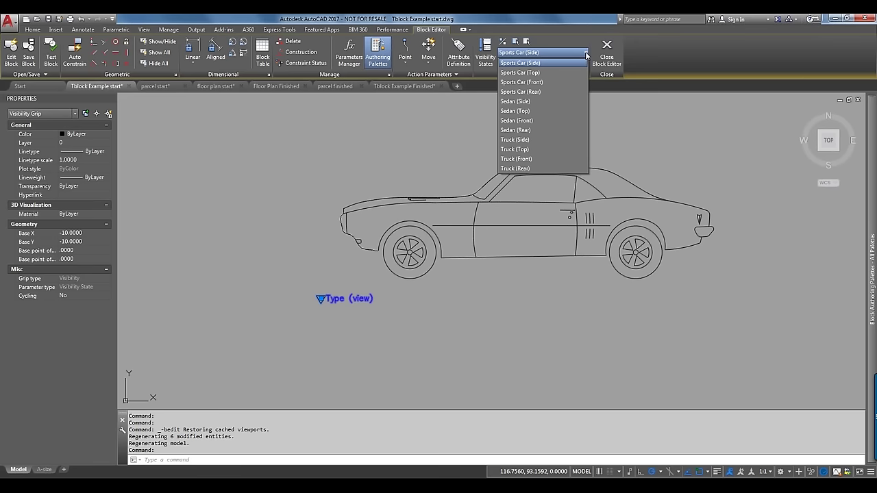
{"action": "left_click", "coordinate": [675, 133]}
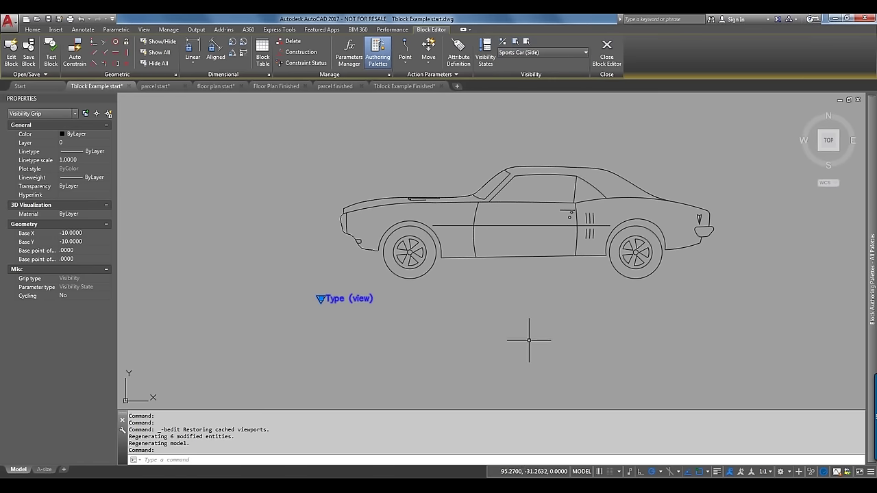
{"action": "key", "text": "Escape"}
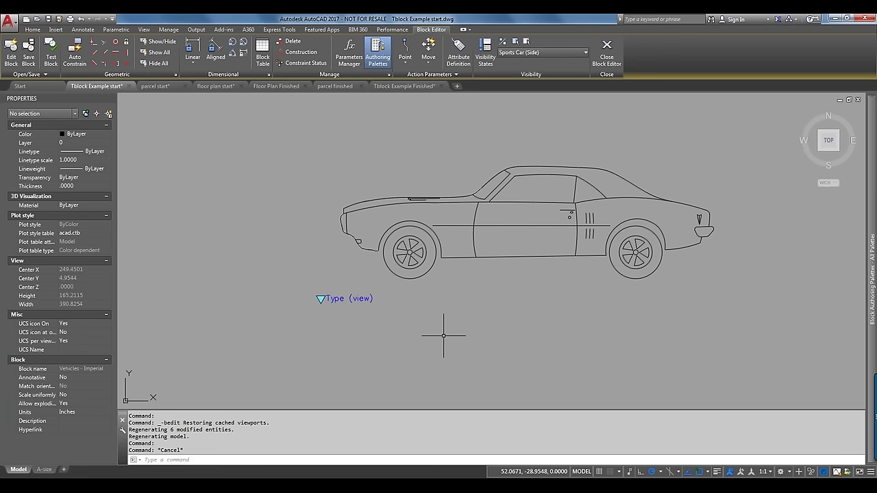
Start a new attribute definition in the car block and enter VVIEW as its tag
{"action": "type", "text": "ATTDEF"}
{"action": "key", "text": "Return"}
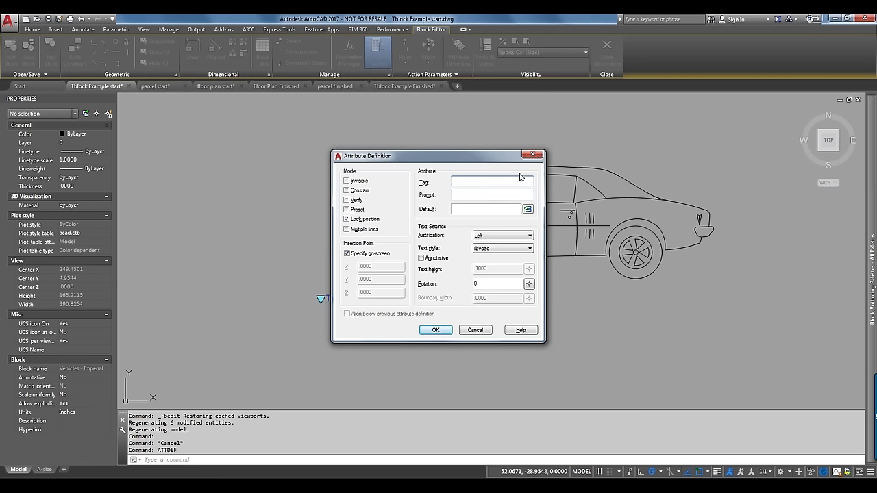
{"action": "type", "text": "C"}
{"action": "type", "text": "VIE"}
{"action": "type", "text": "W"}
{"action": "left_click", "coordinate": [472, 195]}
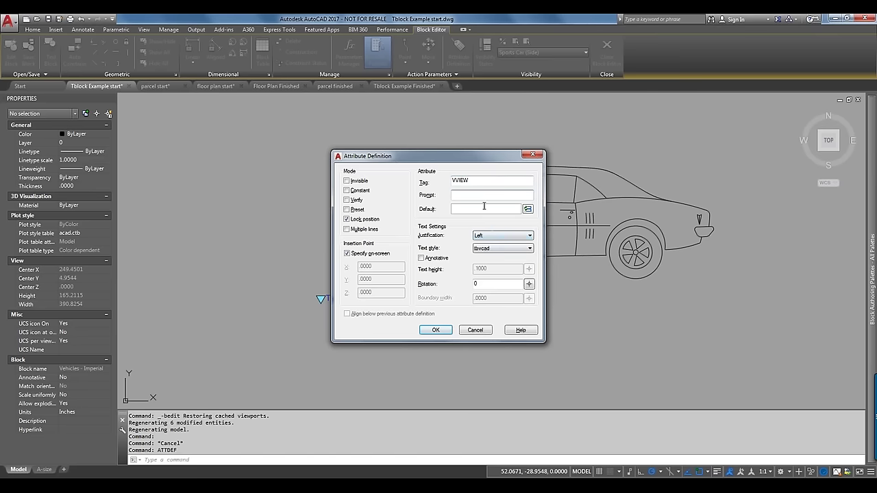
Insert an Objects field as the attribute's default value, using BlockPlaceholder with the block's Type (view) property
{"action": "left_click", "coordinate": [484, 207]}
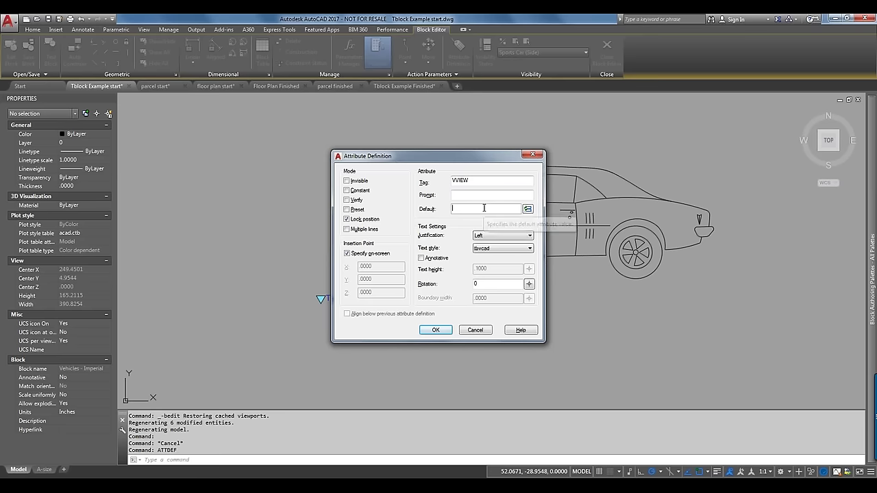
{"action": "right_click", "coordinate": [457, 208]}
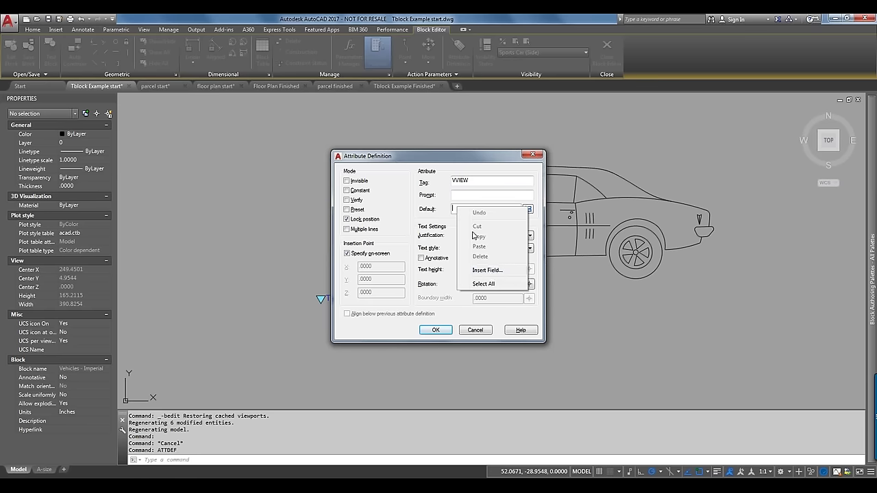
{"action": "left_click", "coordinate": [490, 271]}
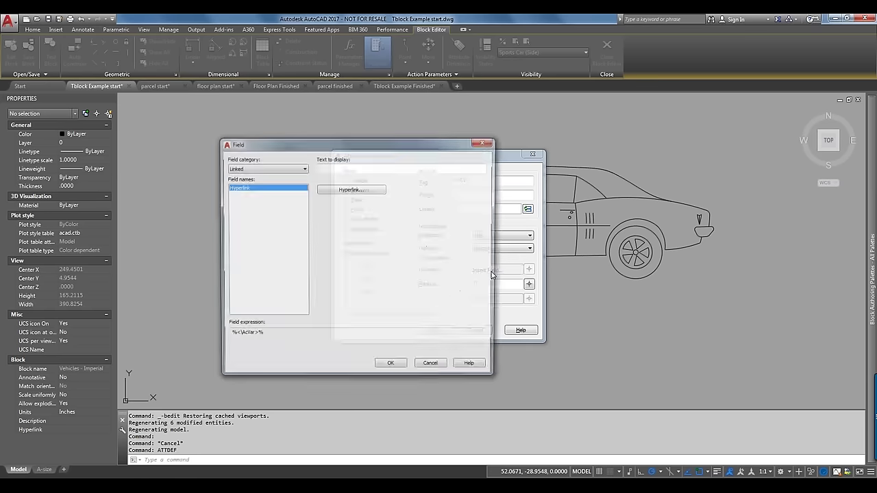
{"action": "left_click", "coordinate": [296, 169]}
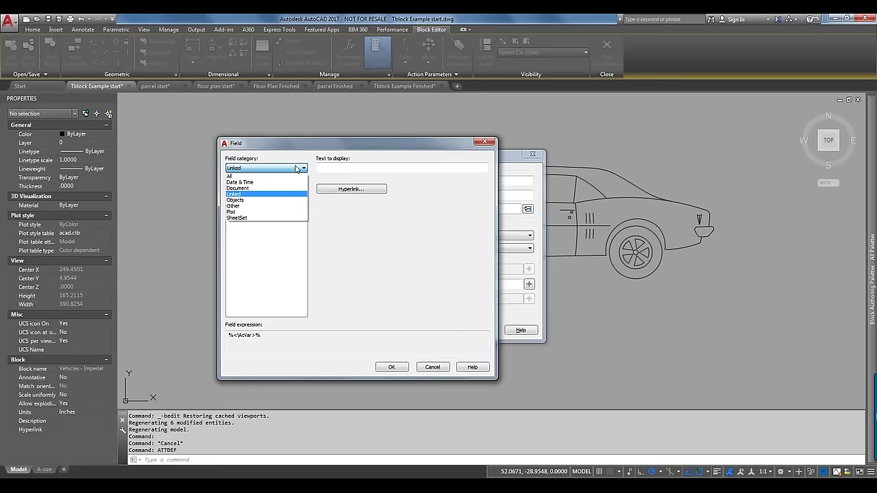
{"action": "left_click", "coordinate": [276, 200]}
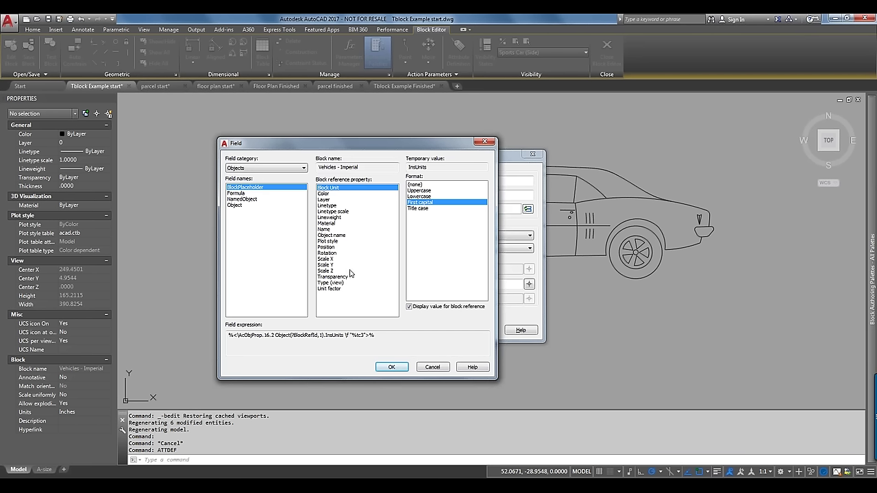
{"action": "left_click", "coordinate": [337, 284]}
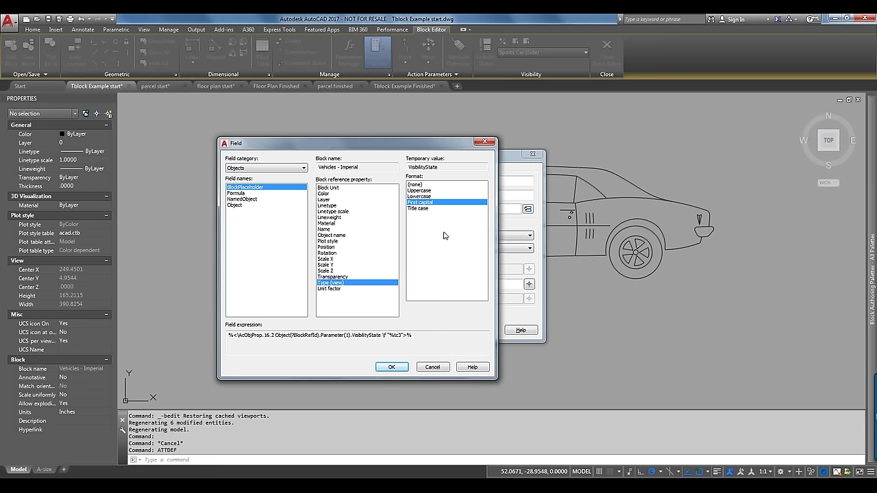
{"action": "left_click", "coordinate": [392, 368]}
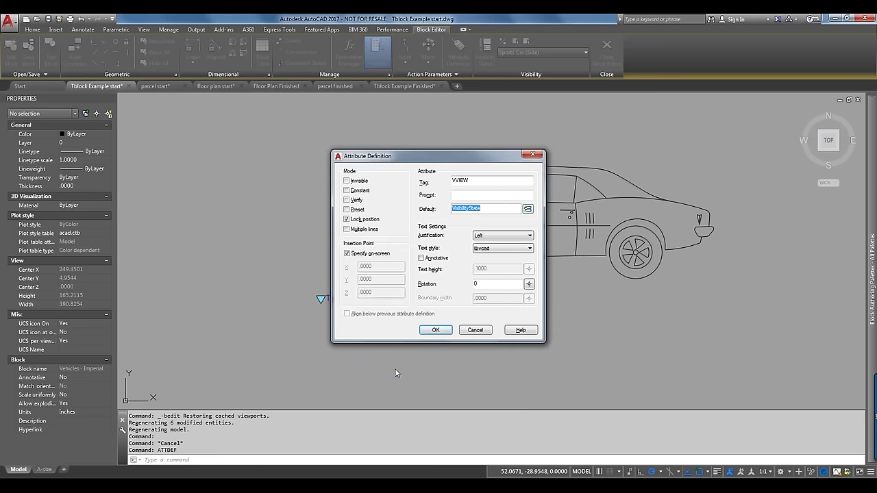
Set the attribute to Middle center justification, text style vcad and height 4, and place it beside the Type (view) parameter, away from the car
{"action": "left_click", "coordinate": [513, 236]}
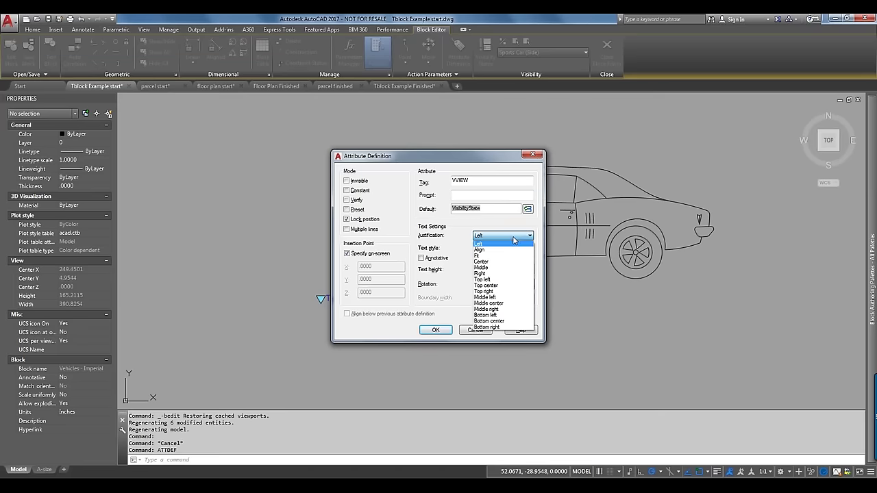
{"action": "left_click", "coordinate": [496, 302]}
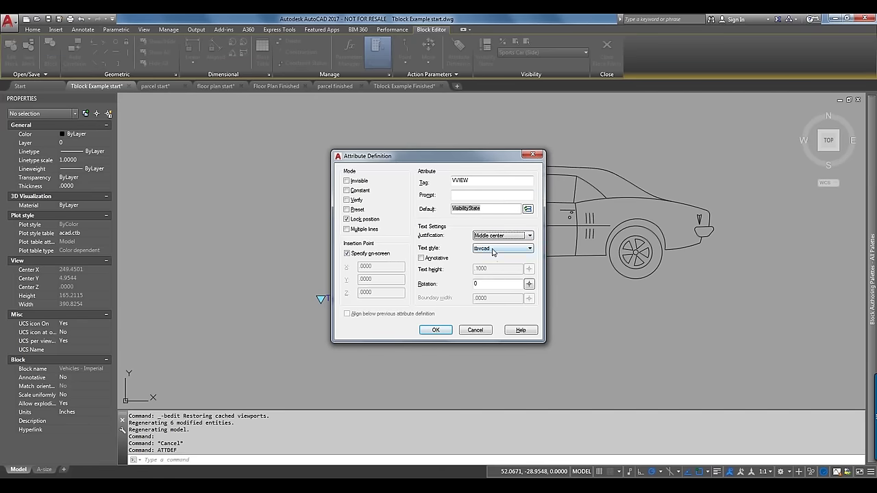
{"action": "left_click", "coordinate": [493, 251]}
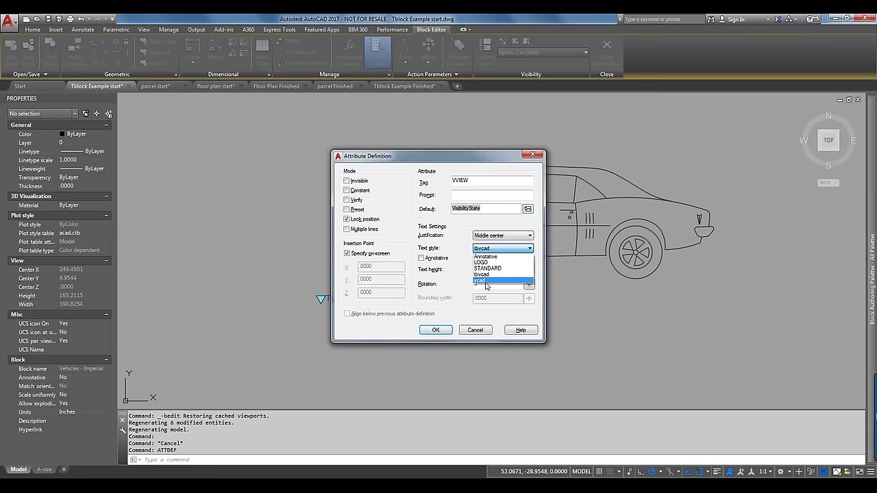
{"action": "left_click", "coordinate": [485, 280]}
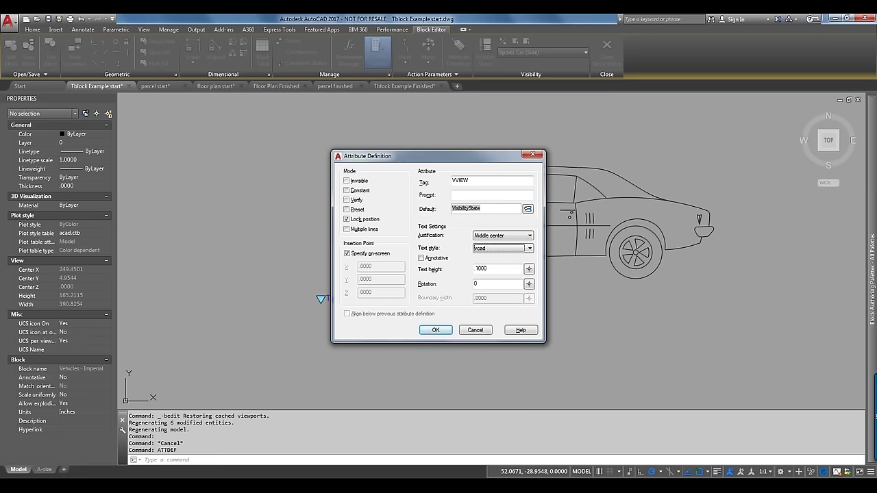
{"action": "double_click", "coordinate": [493, 271]}
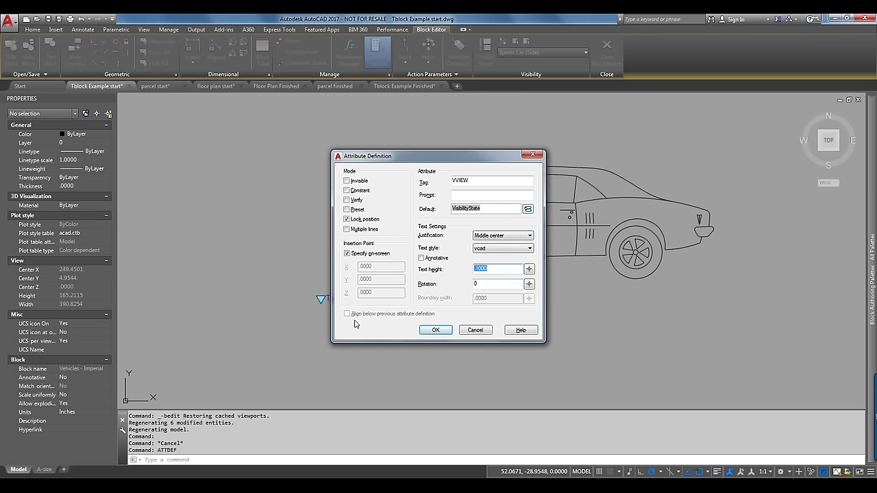
{"action": "type", "text": "4"}
{"action": "left_click", "coordinate": [436, 330]}
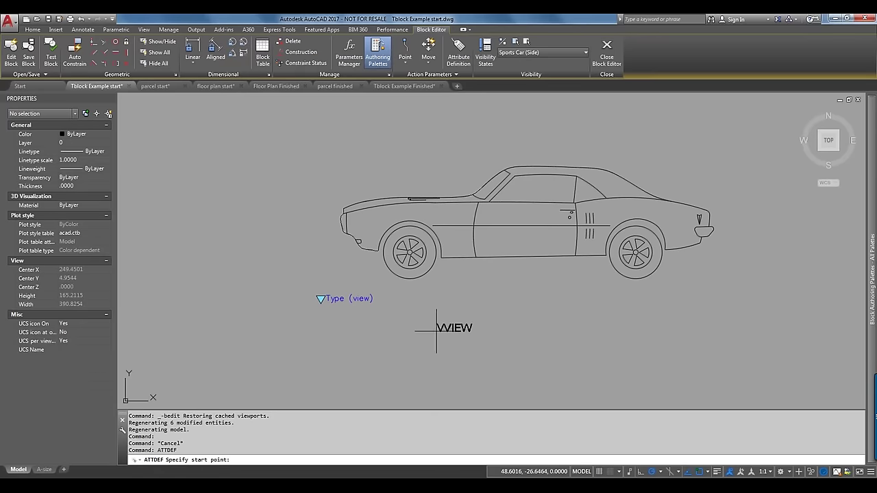
{"action": "left_click", "coordinate": [244, 305]}
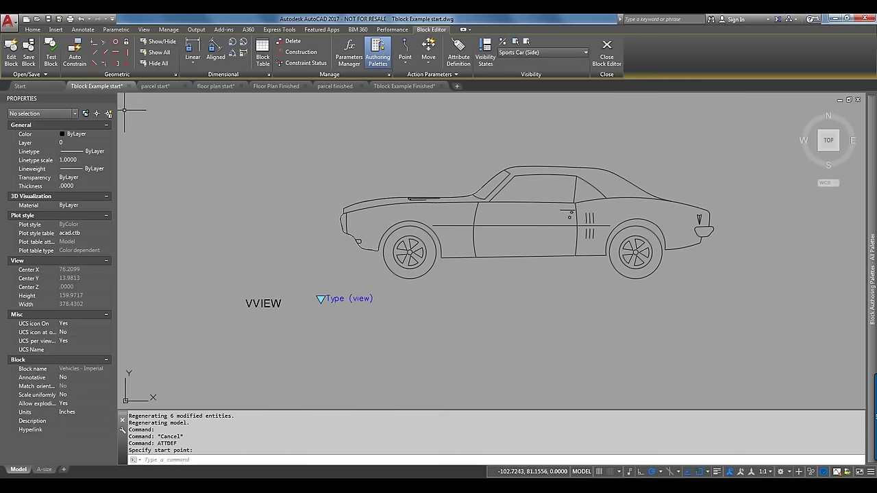
Test the car block by changing its visibility state to Sports Car (Front), then close the test and return to the Tblock Example start drawing
{"action": "left_click", "coordinate": [51, 61]}
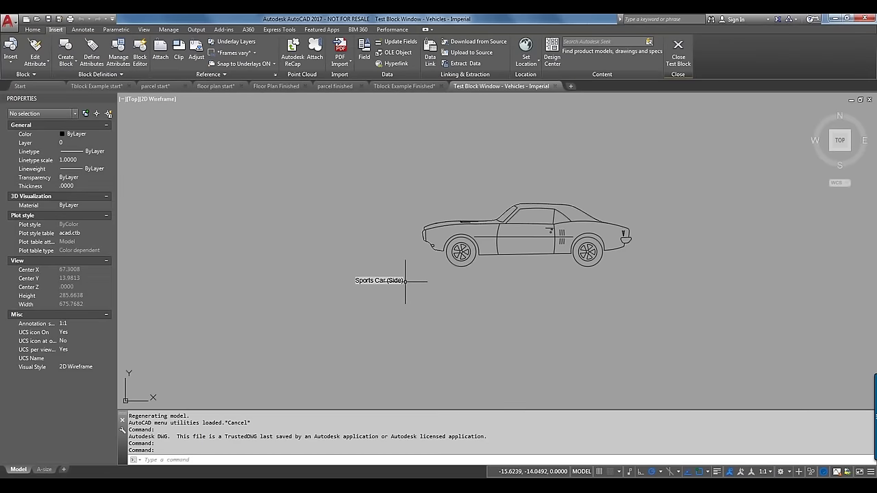
{"action": "left_click", "coordinate": [473, 250]}
{"action": "left_click", "coordinate": [467, 245]}
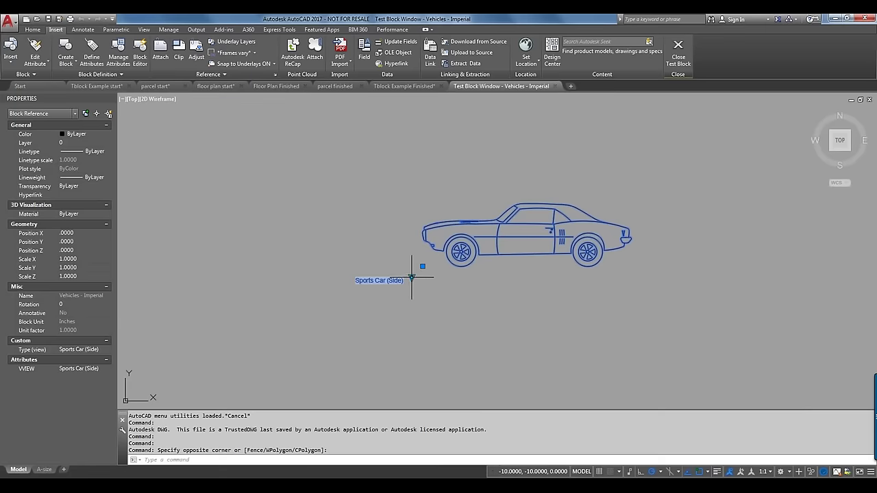
{"action": "scroll", "coordinate": [419, 276], "scroll_direction": "up", "scroll_amount": 4}
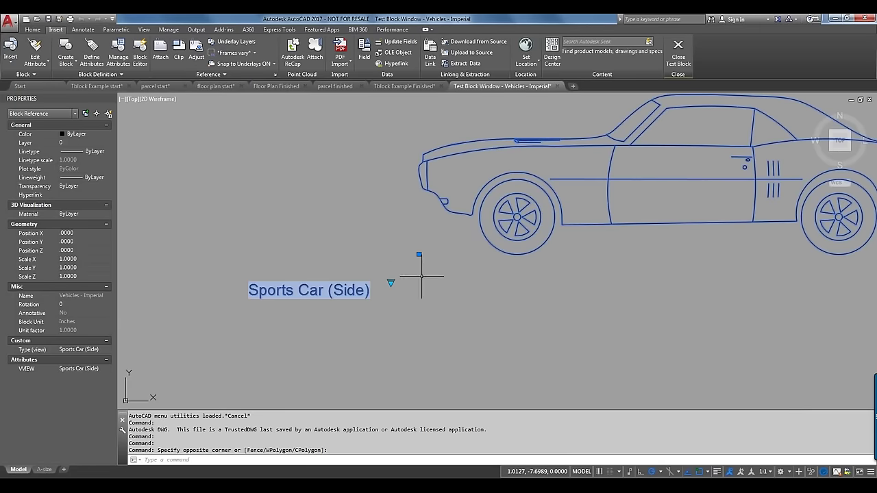
{"action": "left_click", "coordinate": [390, 282]}
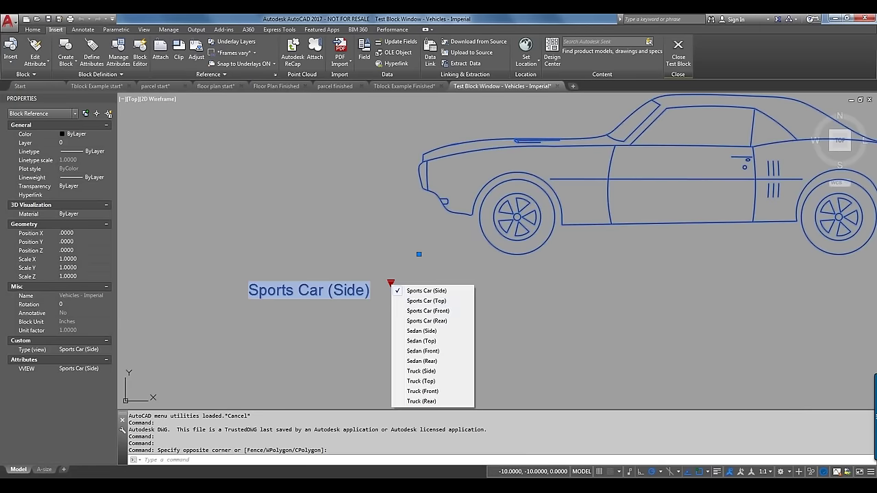
{"action": "left_click", "coordinate": [411, 311]}
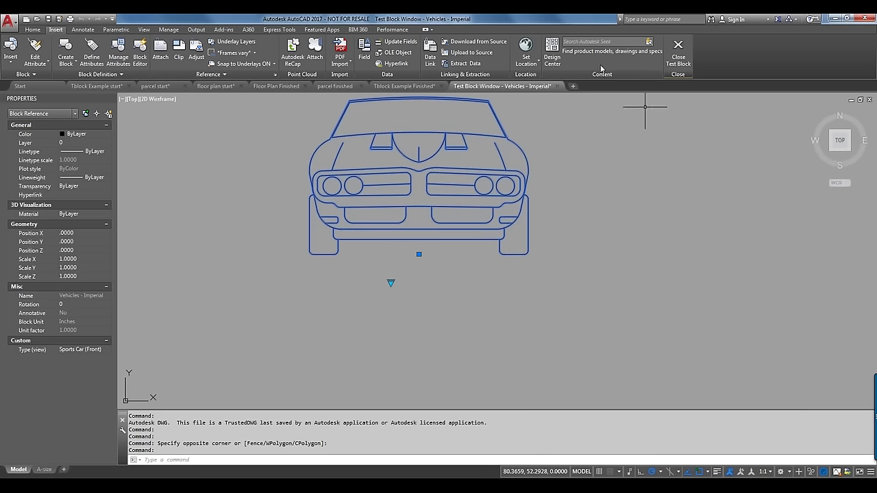
{"action": "left_click", "coordinate": [685, 63]}
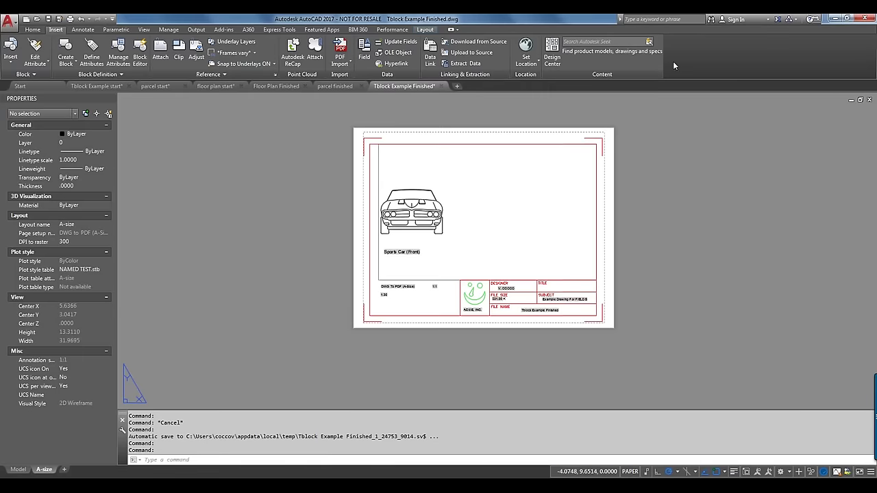
{"action": "left_click", "coordinate": [94, 85]}
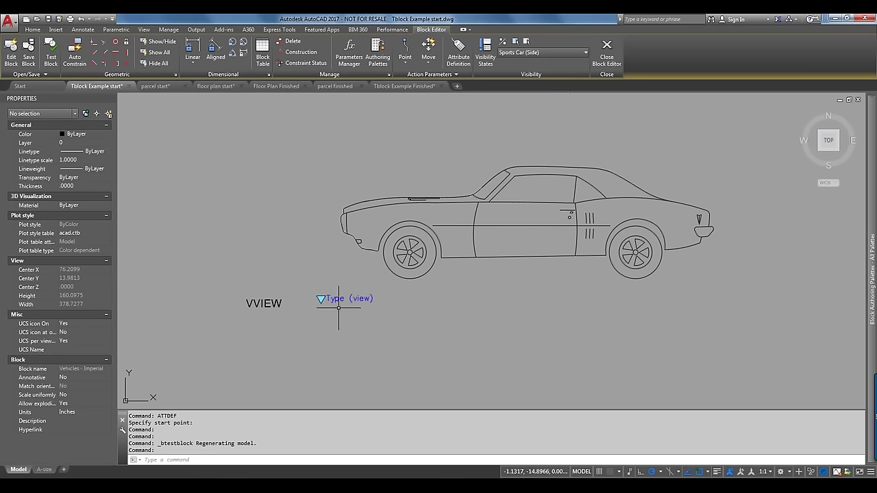
Make the VVIEW attribute visible for the current visibility state
{"action": "left_click", "coordinate": [274, 303]}
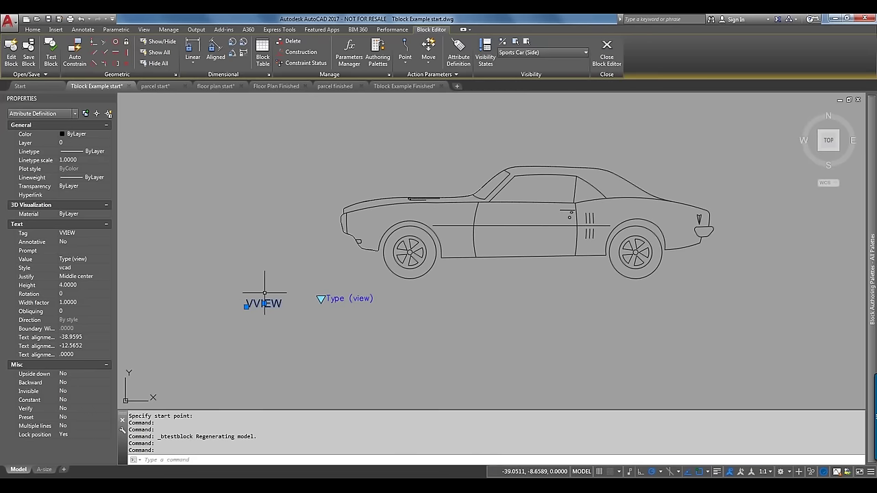
{"action": "left_click", "coordinate": [517, 43]}
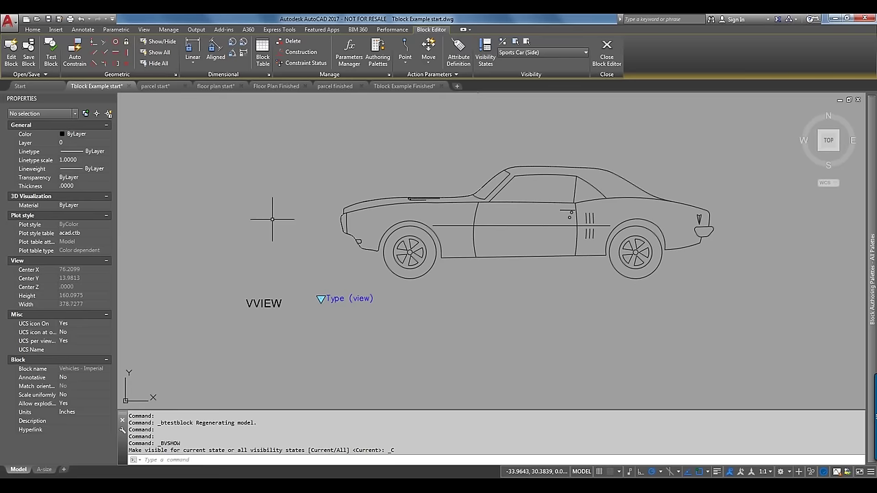
{"action": "left_click", "coordinate": [264, 302]}
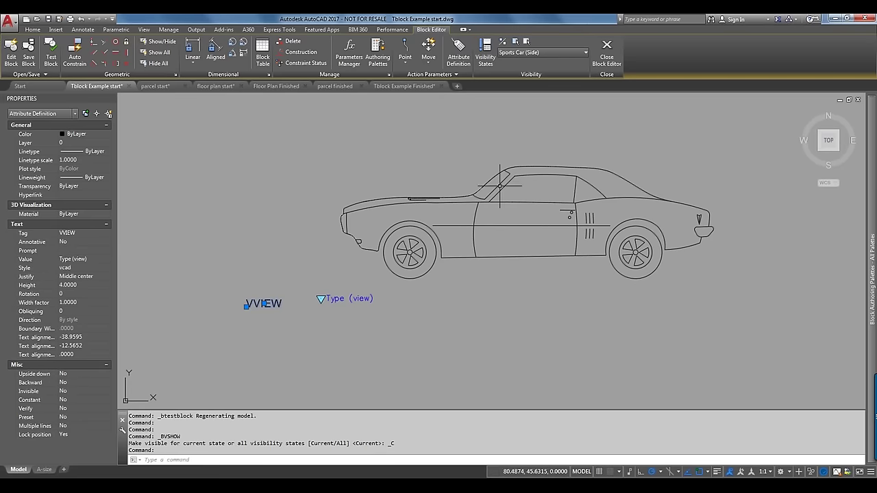
{"action": "left_click", "coordinate": [516, 42]}
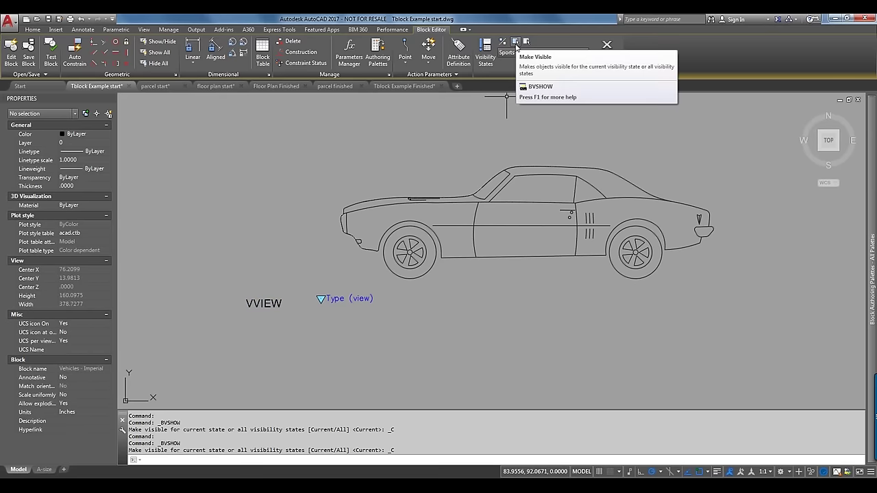
Make the VVIEW attribute visible in all visibility states with BVSHOW
{"action": "left_click", "coordinate": [280, 303]}
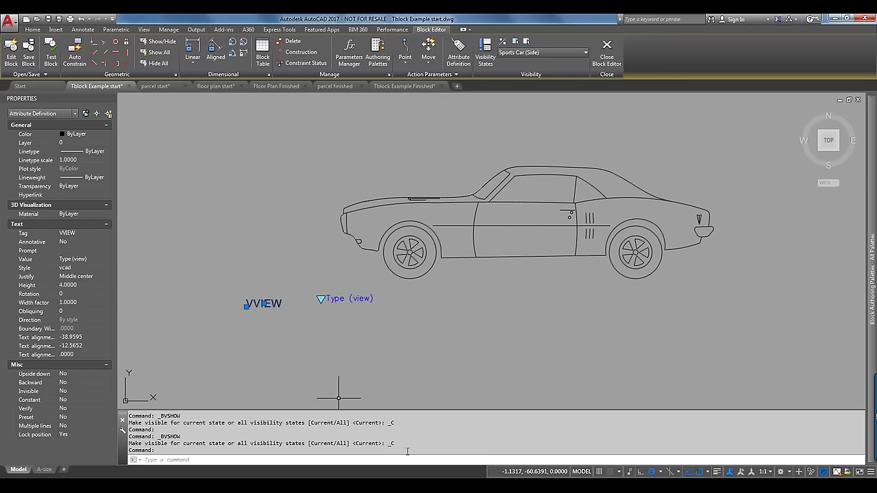
{"action": "type", "text": "BV"}
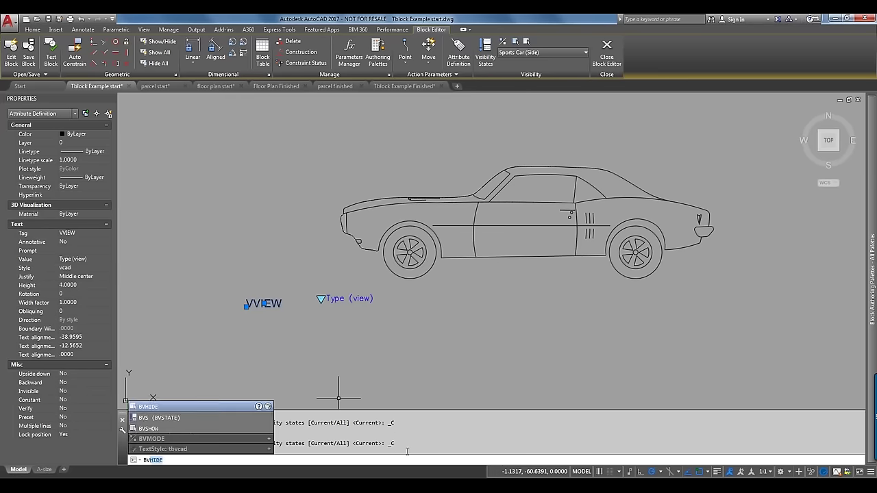
{"action": "type", "text": "show"}
{"action": "key", "text": "Return"}
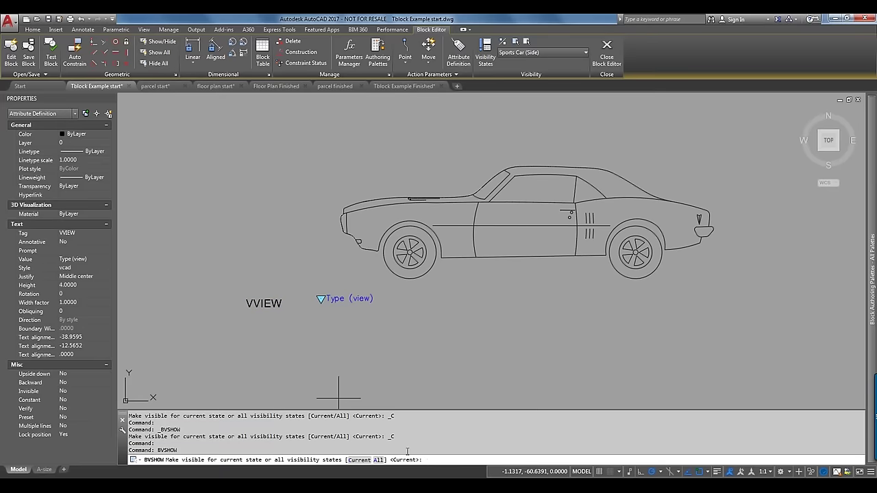
{"action": "type", "text": "a"}
{"action": "key", "text": "Return"}
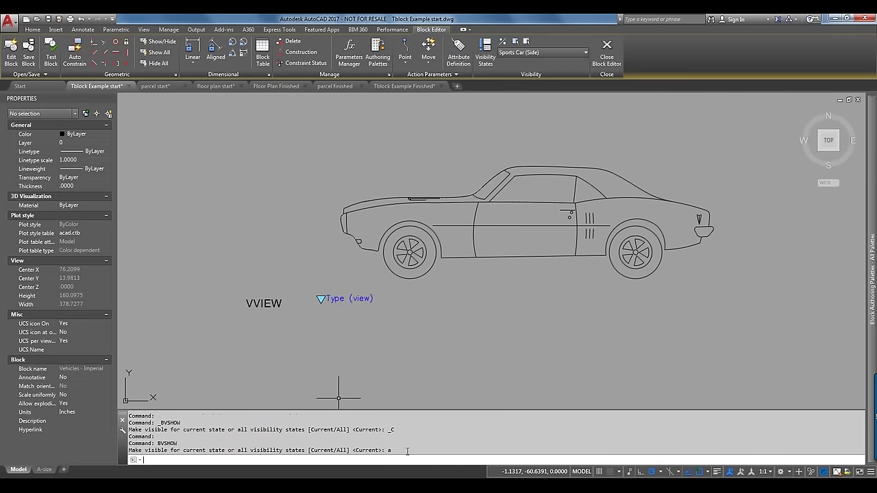
Save the car block's changes while leaving the block editor, and synchronize the attributes of the Vehicles - Imperial block with ATTSYNC
{"action": "left_click", "coordinate": [607, 60]}
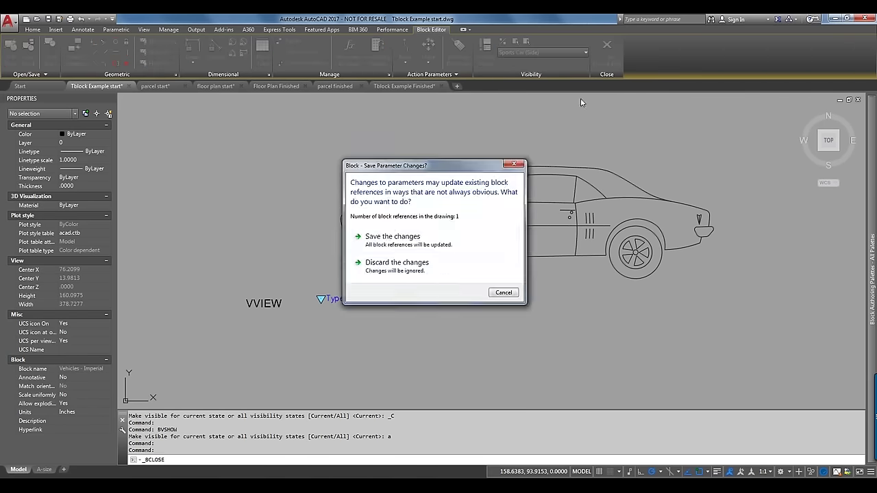
{"action": "left_click", "coordinate": [397, 262]}
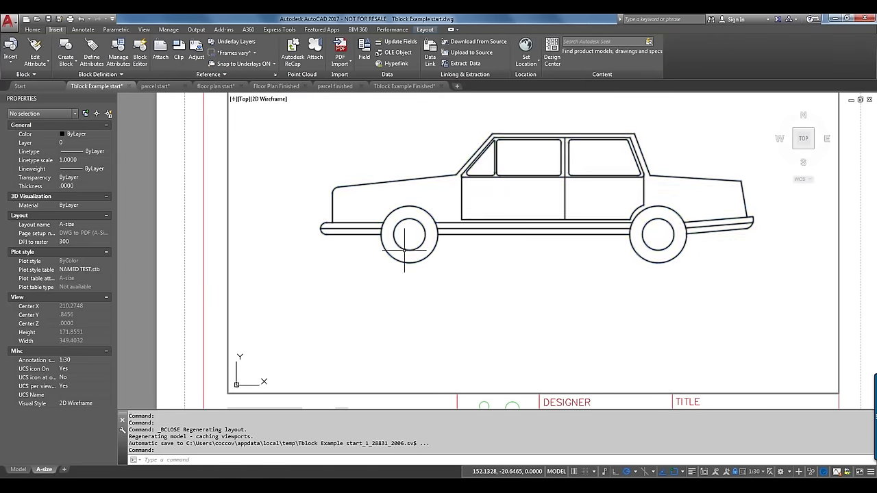
{"action": "left_click", "coordinate": [404, 250]}
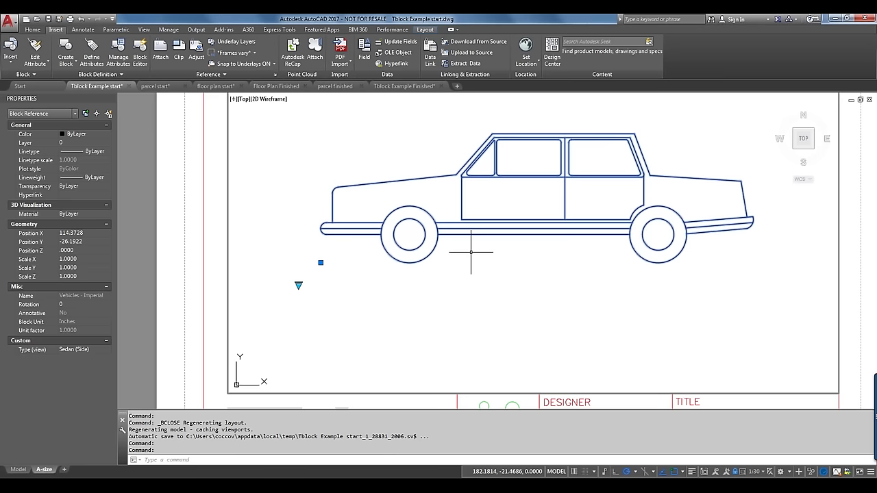
{"action": "type", "text": "atts"}
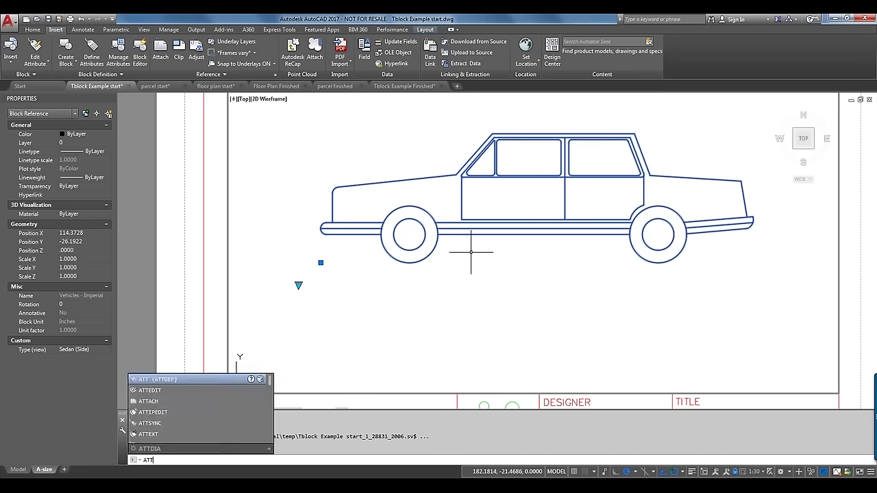
{"action": "type", "text": "ync"}
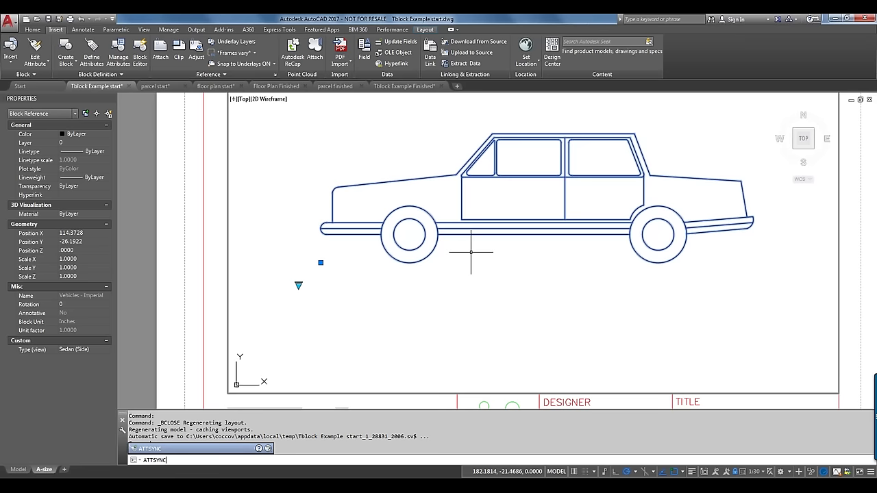
{"action": "key", "text": "Return"}
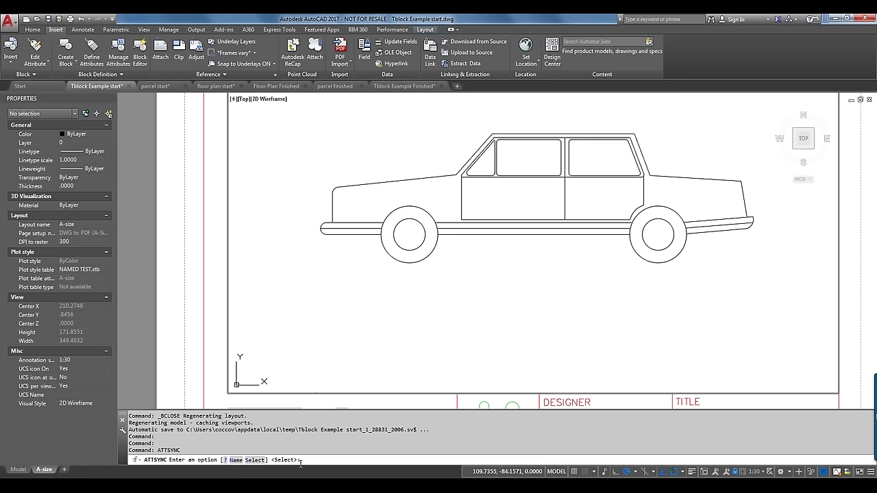
{"action": "key", "text": "Return"}
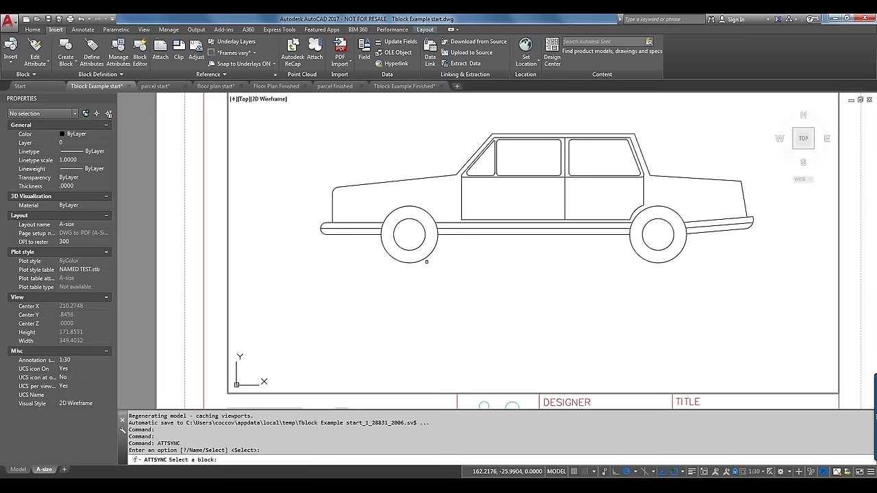
{"action": "left_click", "coordinate": [426, 260]}
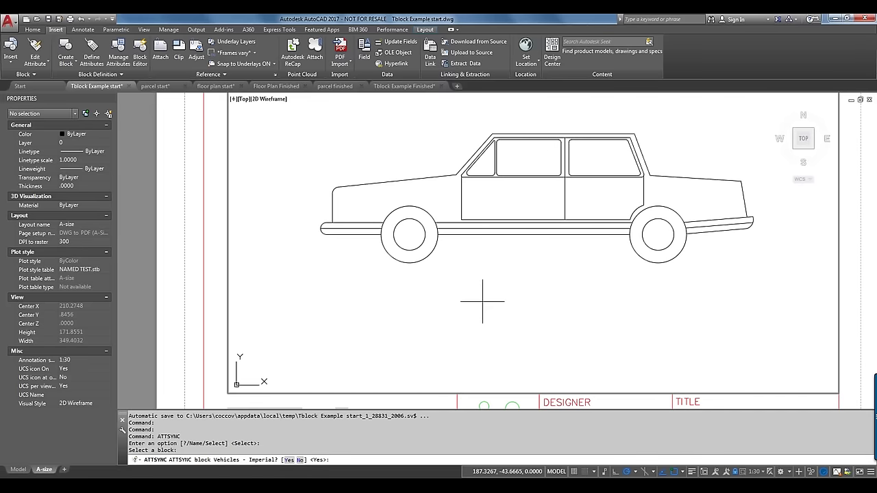
{"action": "key", "text": "Return"}
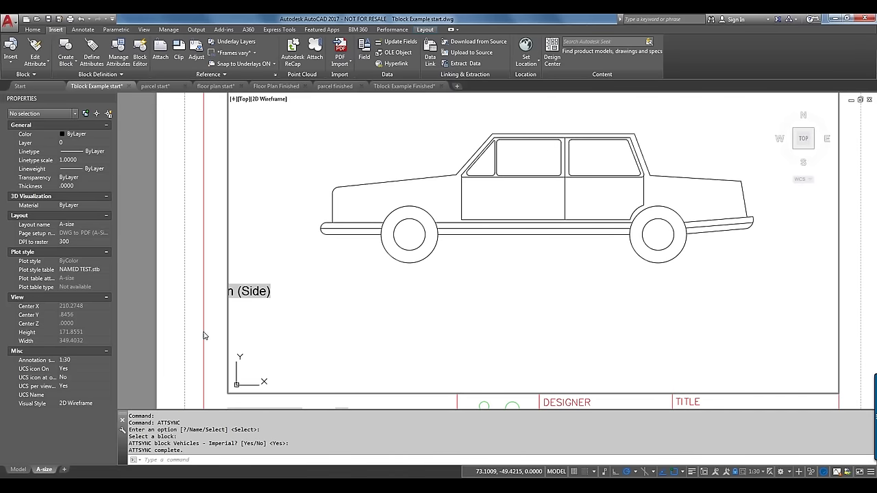
Unlock the layout viewport's display and shift the car inside it so the whole attribute text fits within the viewport
{"action": "double_click", "coordinate": [221, 326]}
{"action": "left_click", "coordinate": [221, 329]}
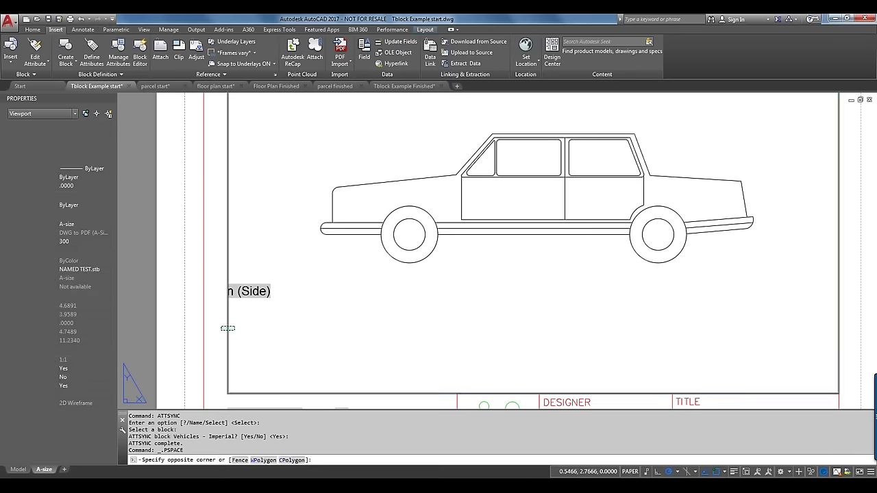
{"action": "right_click", "coordinate": [221, 330]}
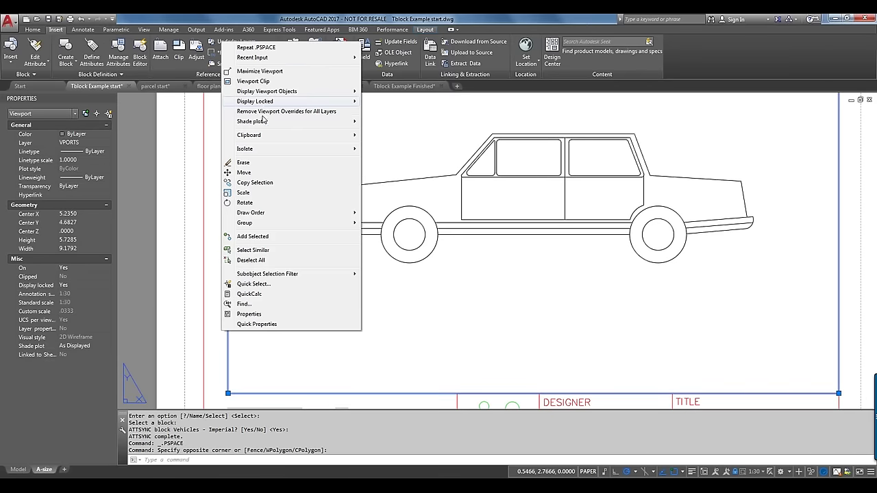
{"action": "mouse_move", "coordinate": [270, 101]}
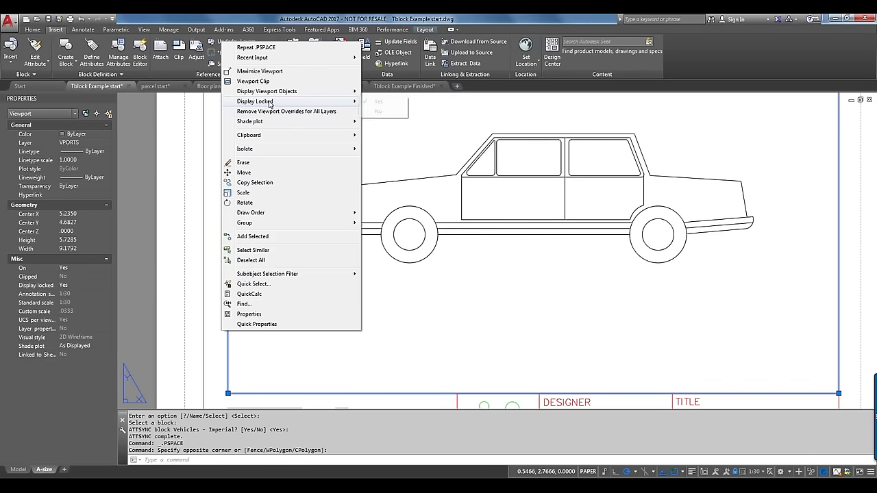
{"action": "left_click", "coordinate": [383, 112]}
{"action": "middle_click_drag", "start_coordinate": [362, 189], "coordinate": [336, 194]}
{"action": "double_click", "coordinate": [347, 163]}
{"action": "middle_click_drag", "start_coordinate": [348, 164], "coordinate": [430, 169]}
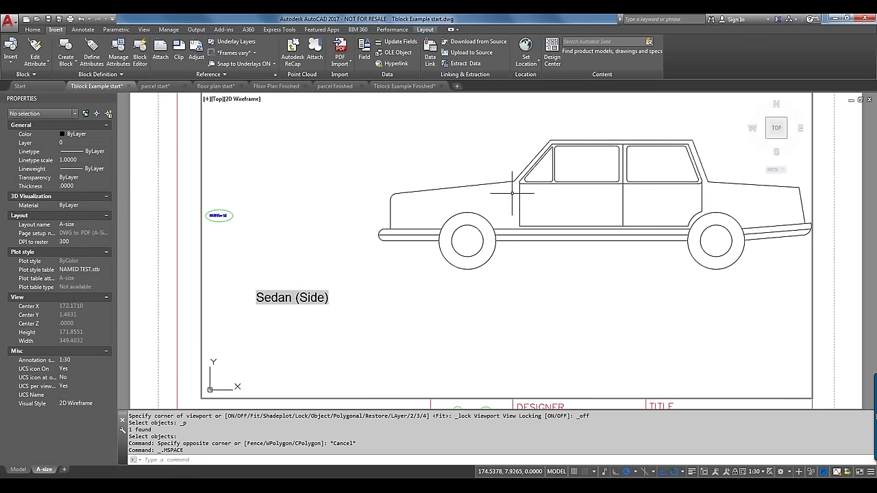
Change the car block's visibility state to Sports Car (Side) and update the attribute field with REGEN
{"action": "left_click", "coordinate": [419, 235]}
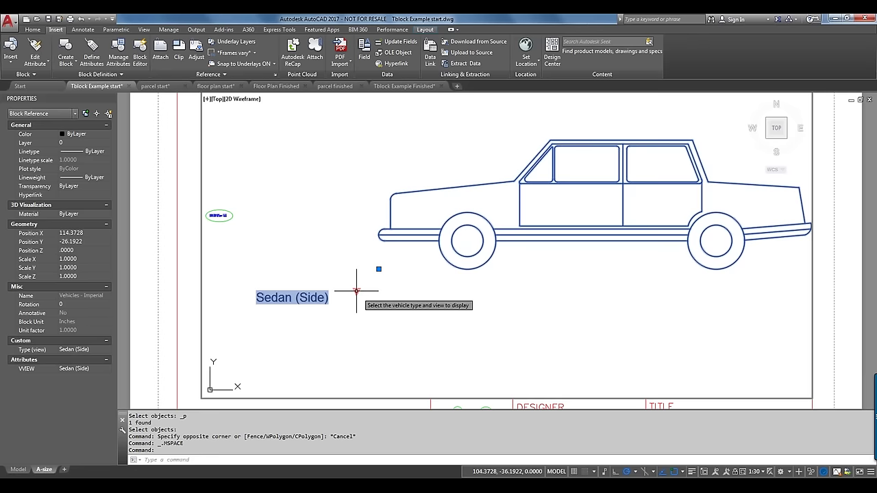
{"action": "left_click", "coordinate": [356, 291]}
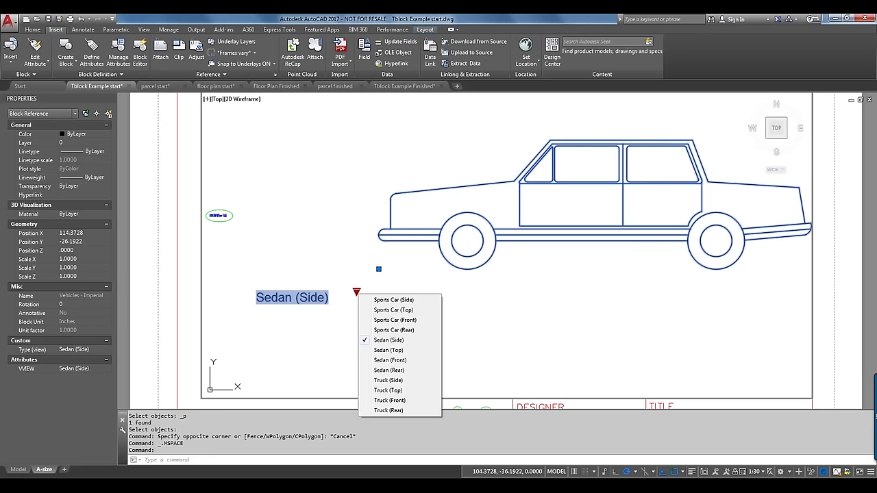
{"action": "left_click", "coordinate": [389, 303]}
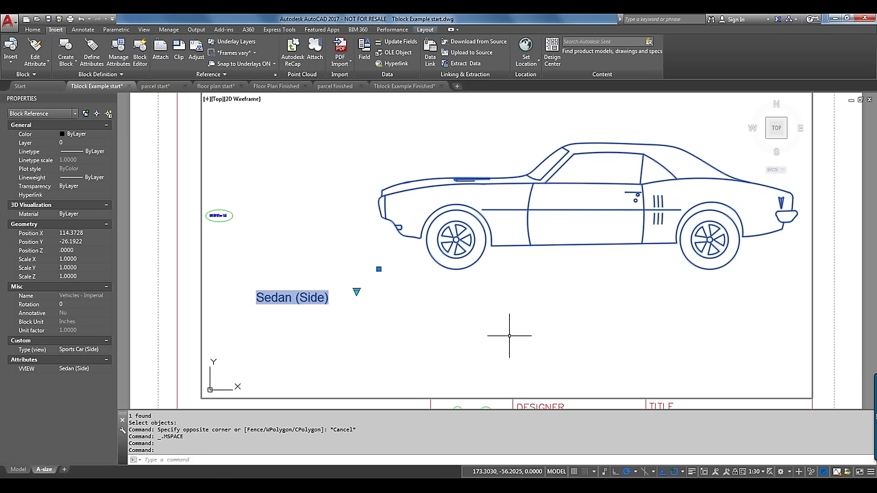
{"action": "type", "text": "REGEN"}
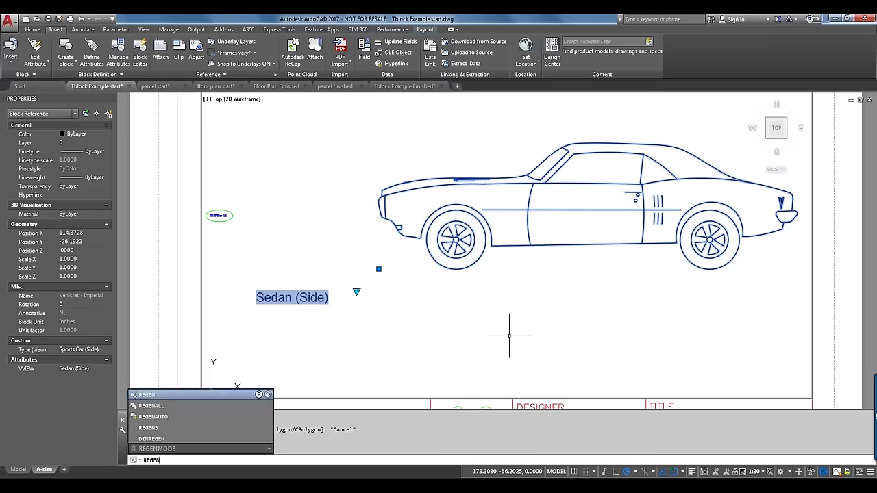
{"action": "key", "text": "Return"}
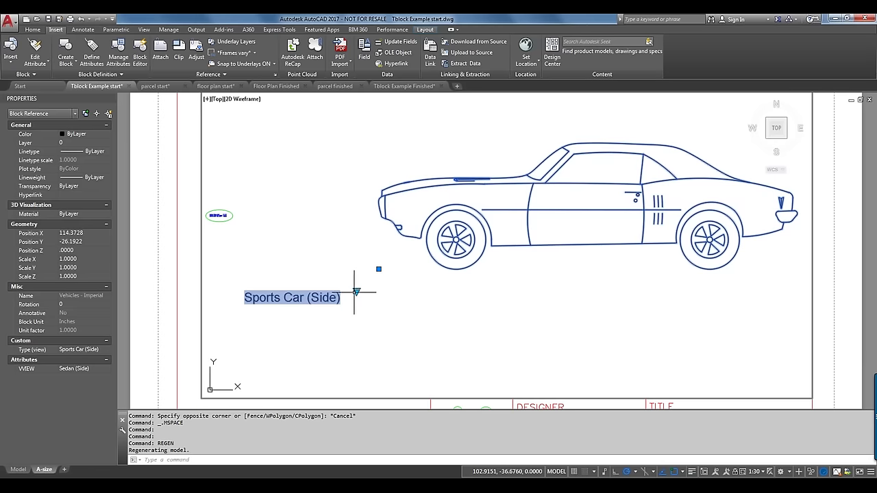
Change the car block's visibility state to Truck (Side) and return to paper space
{"action": "left_click", "coordinate": [357, 293]}
{"action": "left_click", "coordinate": [357, 291]}
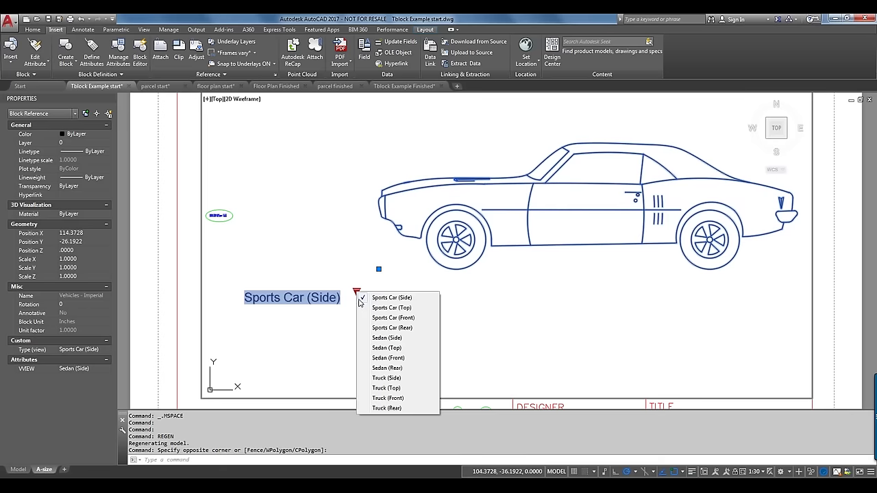
{"action": "left_click", "coordinate": [386, 378]}
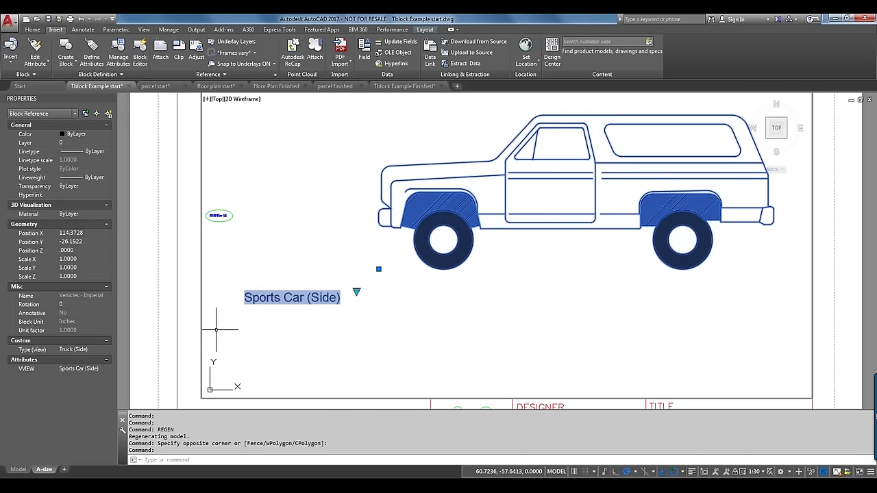
{"action": "double_click", "coordinate": [176, 346]}
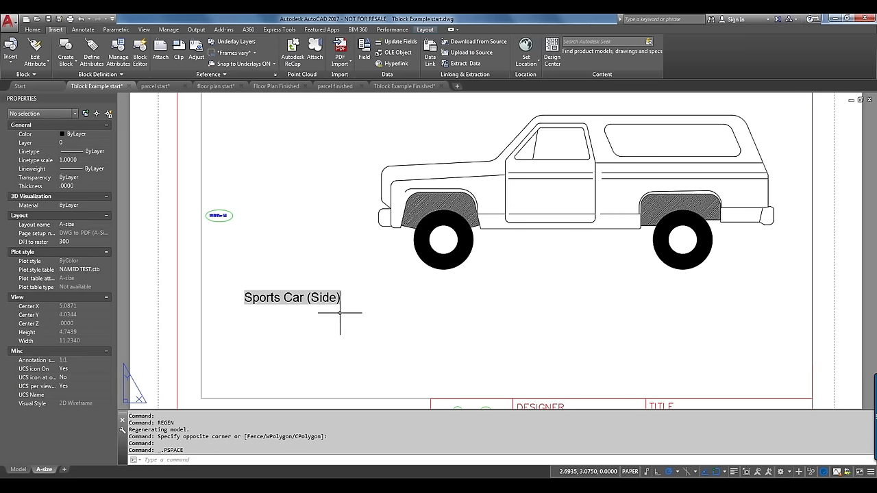
Update the attribute field from paper space by regenerating all viewports with REGENALL
{"action": "type", "text": "RE"}
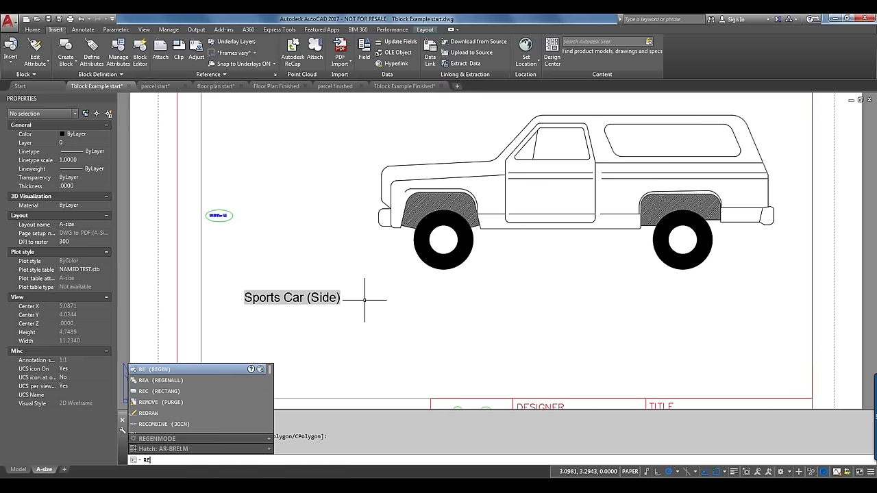
{"action": "type", "text": "Gall"}
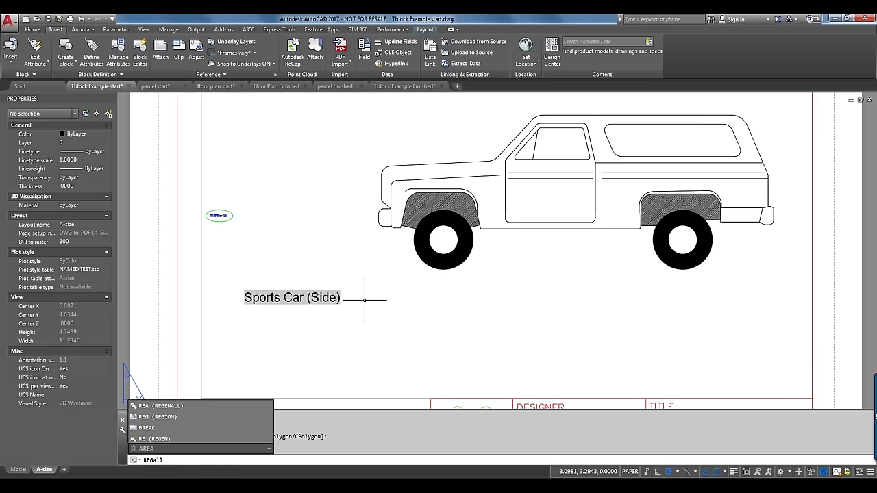
{"action": "key", "text": "BackSpace"}
{"action": "key", "text": "BackSpace"}
{"action": "key", "text": "BackSpace"}
{"action": "type", "text": "EN"}
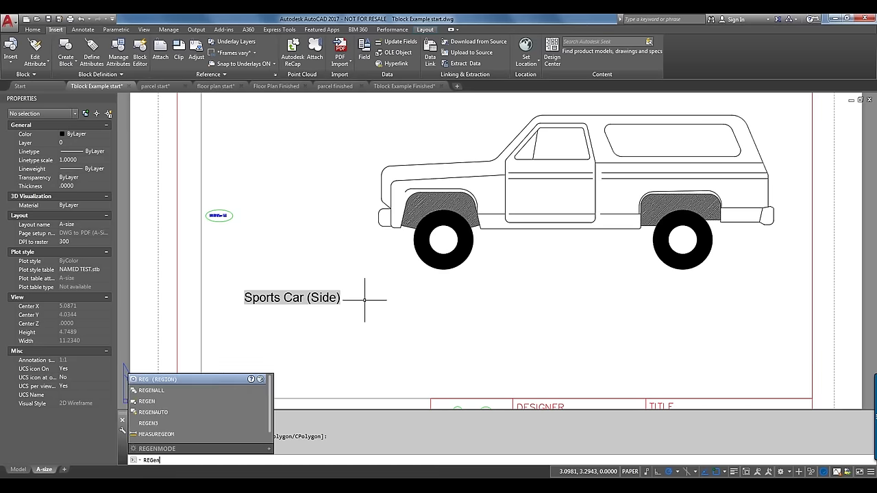
{"action": "type", "text": "ALL"}
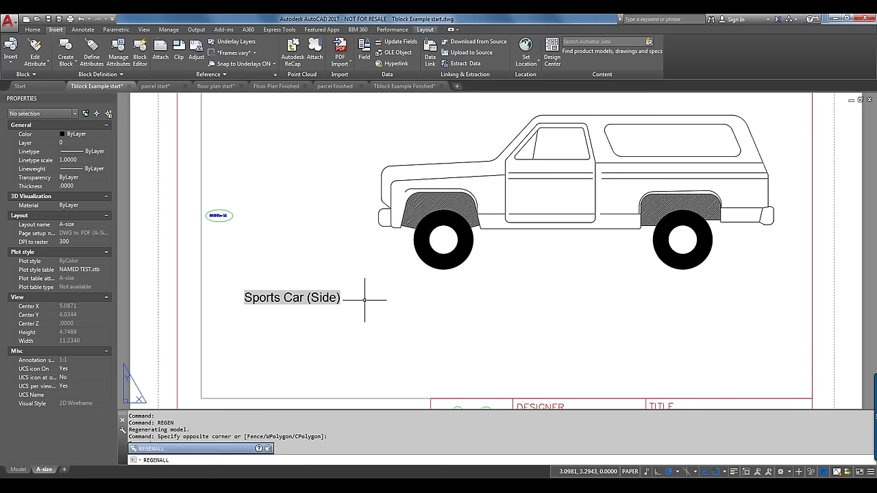
{"action": "key", "text": "Return"}
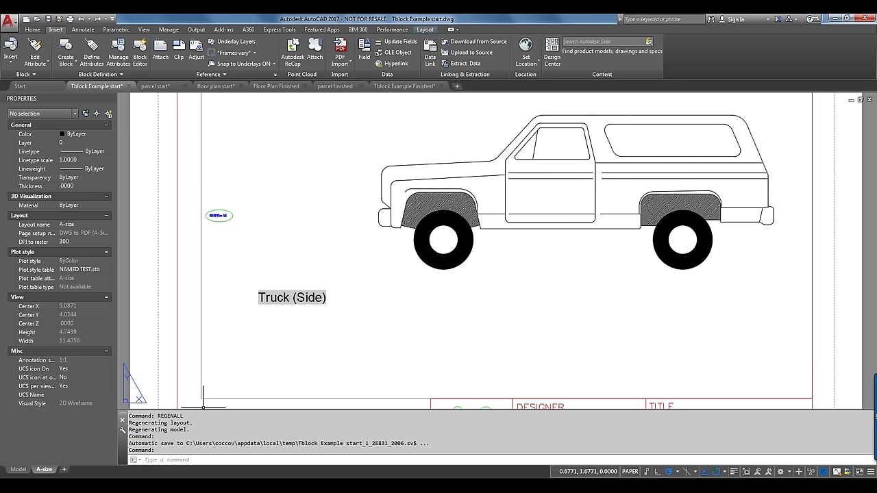
In model space, insert a Standard-style table with 5 columns and 1 data row in the empty area behind the truck
{"action": "left_click", "coordinate": [18, 470]}
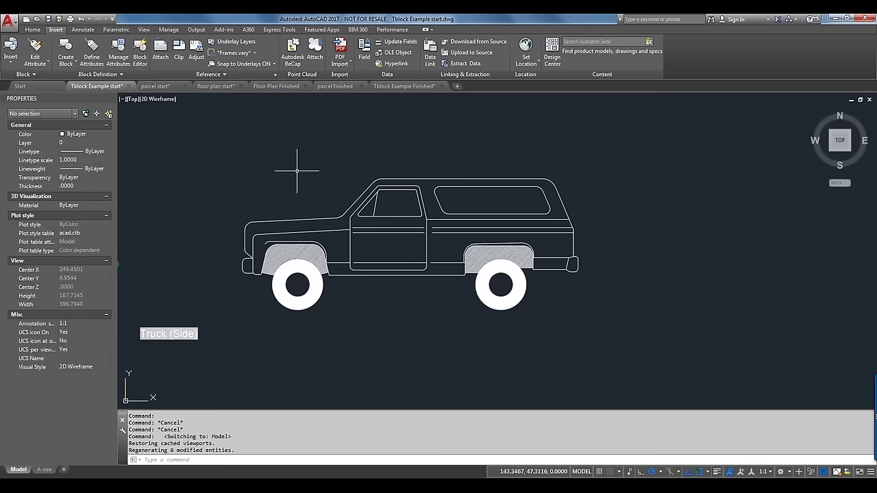
{"action": "mouse_move", "coordinate": [298, 167]}
{"action": "middle_mouse_down"}
{"action": "mouse_move", "coordinate": [420, 171]}
{"action": "mouse_move", "coordinate": [425, 164]}
{"action": "mouse_move", "coordinate": [344, 172]}
{"action": "middle_mouse_up"}
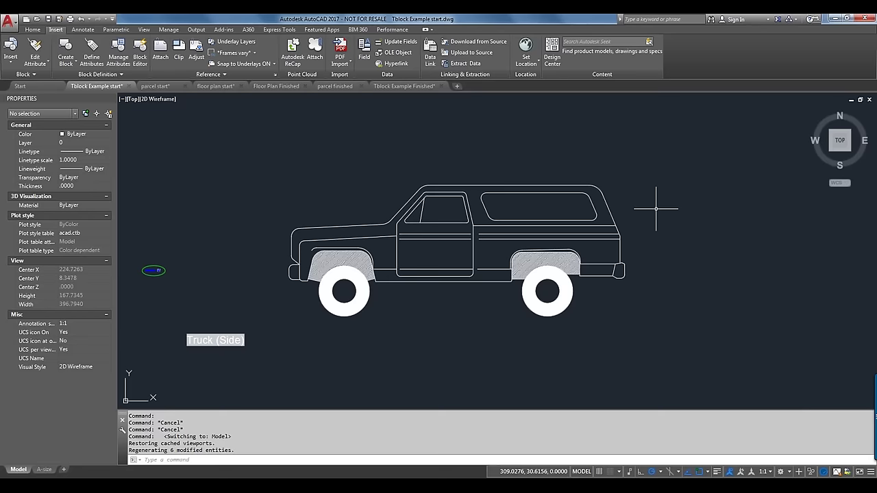
{"action": "middle_click_drag", "start_coordinate": [656, 209], "coordinate": [345, 224]}
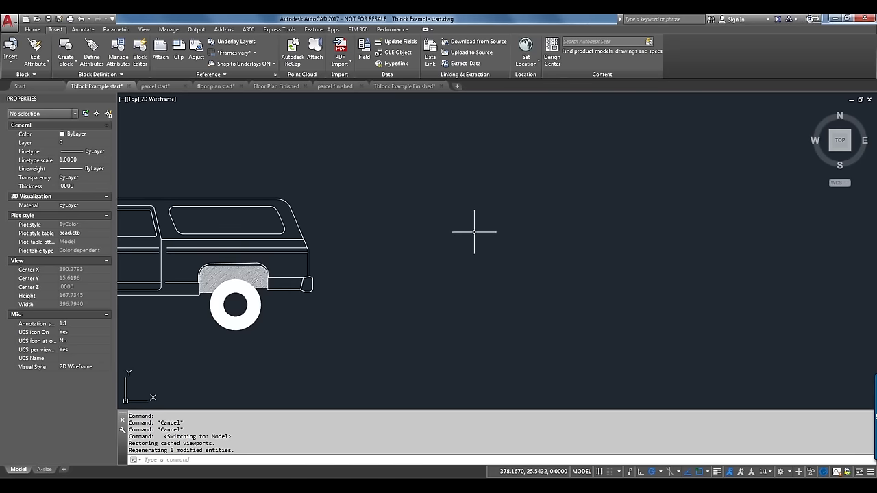
{"action": "type", "text": "TABLE"}
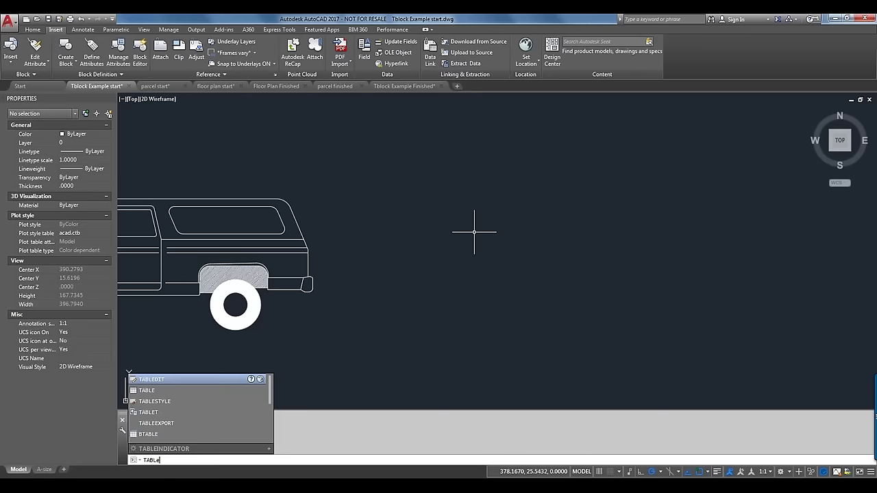
{"action": "key", "text": "Return"}
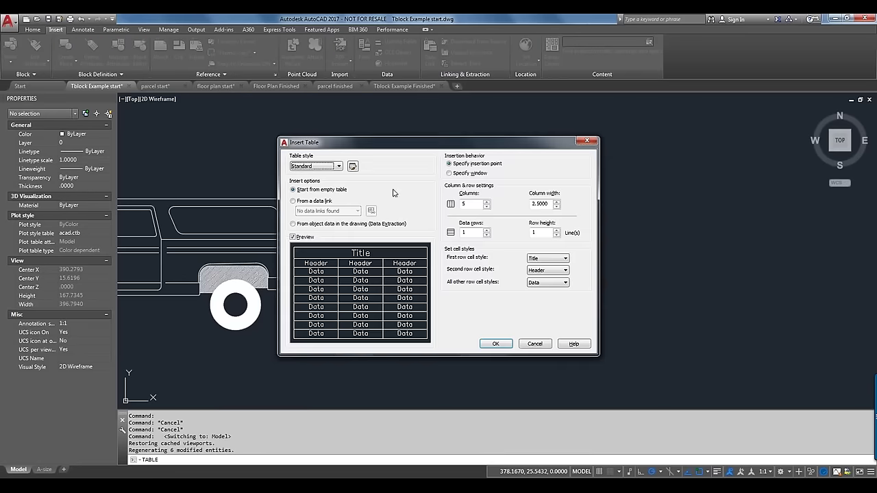
{"action": "left_click", "coordinate": [497, 344]}
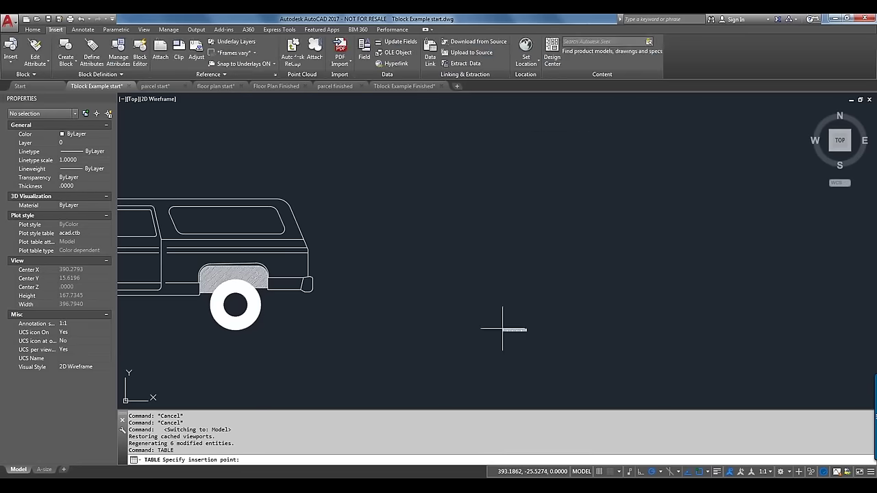
{"action": "left_click", "coordinate": [468, 207]}
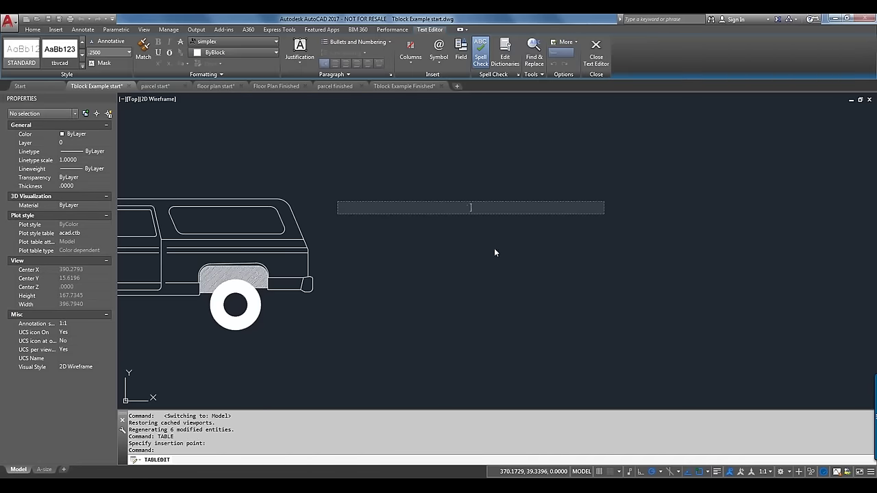
Try the placeholder text sdaf in the table's title cell and sdfgsdf in its first header cell
{"action": "type", "text": "sdaf"}
{"action": "key", "text": "ctrl+z"}
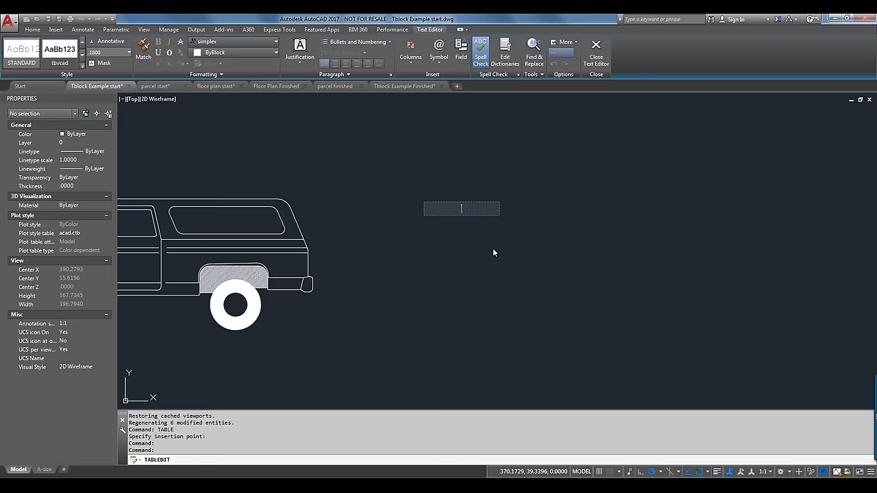
{"action": "type", "text": "sdfgsdf"}
{"action": "key", "text": "ctrl+z"}
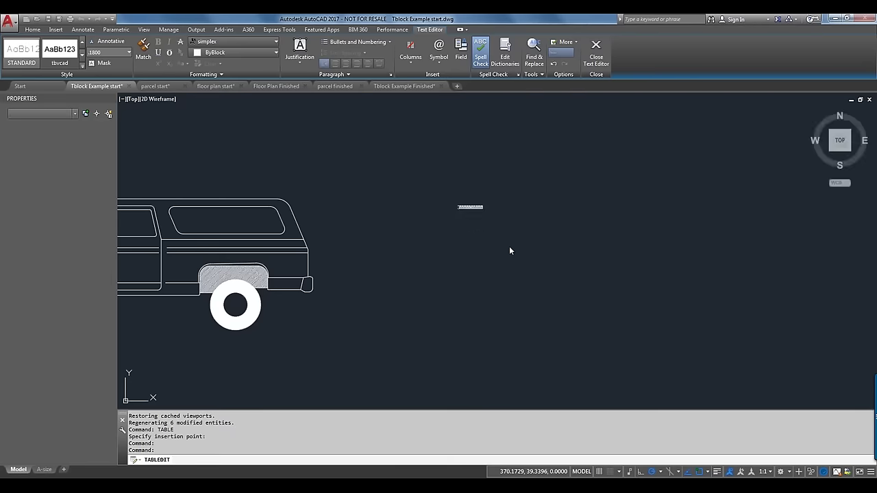
Put the placeholder text dsf in the table's first data cell and finish editing the cell
{"action": "type", "text": "dsf"}
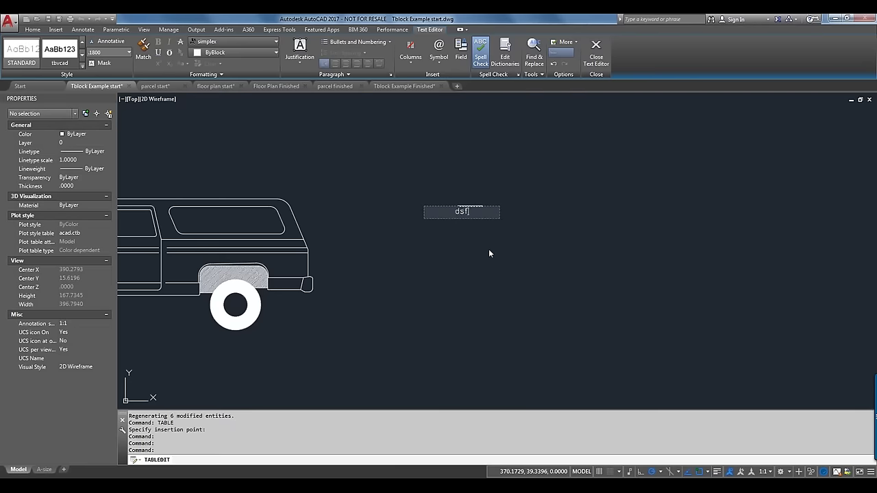
{"action": "left_click", "coordinate": [489, 253]}
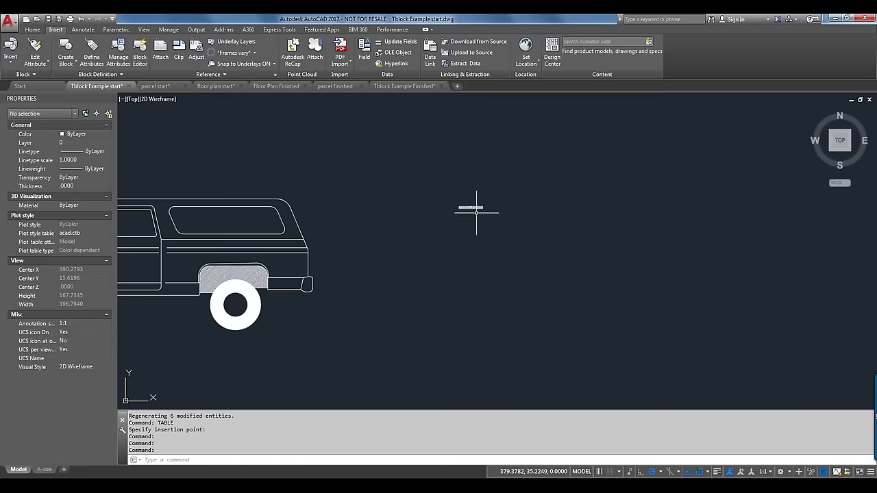
{"action": "scroll", "coordinate": [476, 205], "scroll_direction": "up", "scroll_amount": 2}
{"action": "scroll", "coordinate": [476, 205], "scroll_direction": "up", "scroll_amount": 7}
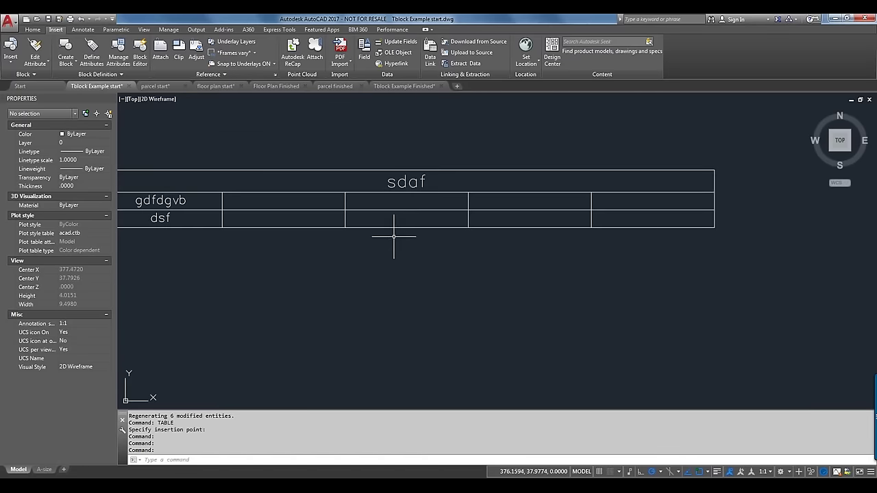
{"action": "middle_click_drag", "start_coordinate": [391, 204], "coordinate": [442, 219]}
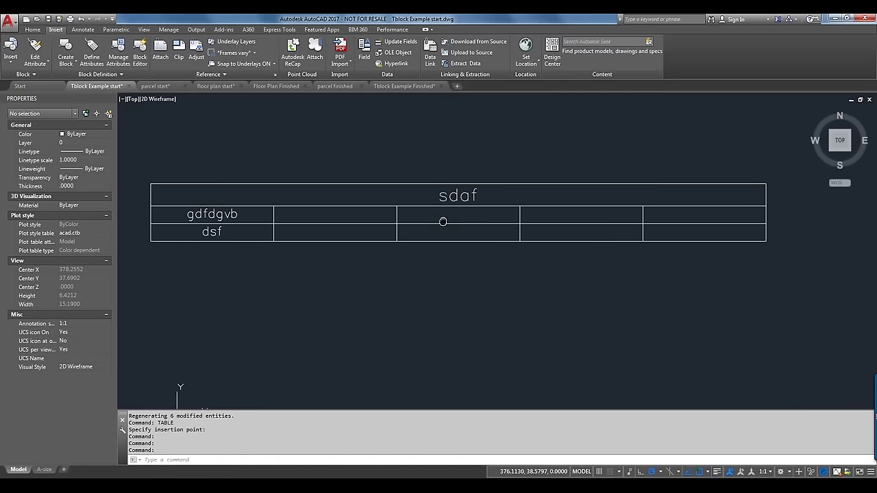
{"action": "key", "text": "Escape"}
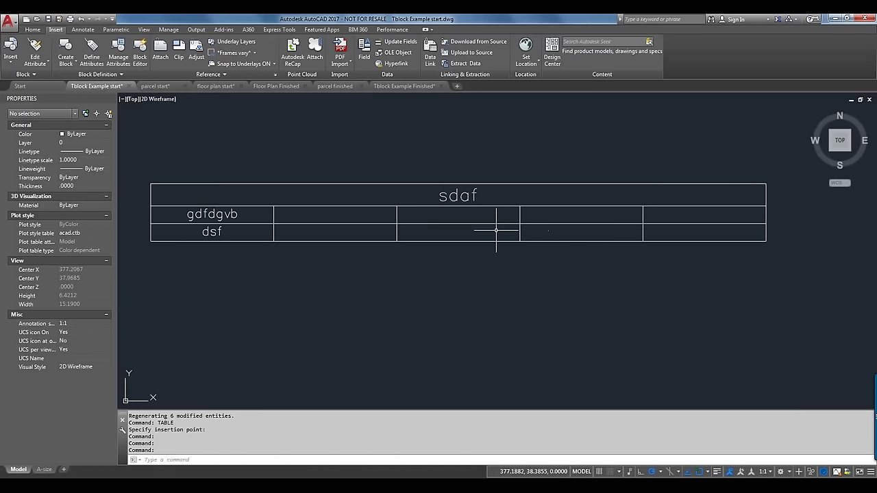
Examine which content types can be inserted into the data-row cells C3 to E3
{"action": "left_click", "coordinate": [664, 230]}
{"action": "left_click_drag", "start_coordinate": [664, 230], "coordinate": [421, 234]}
{"action": "right_click", "coordinate": [433, 246]}
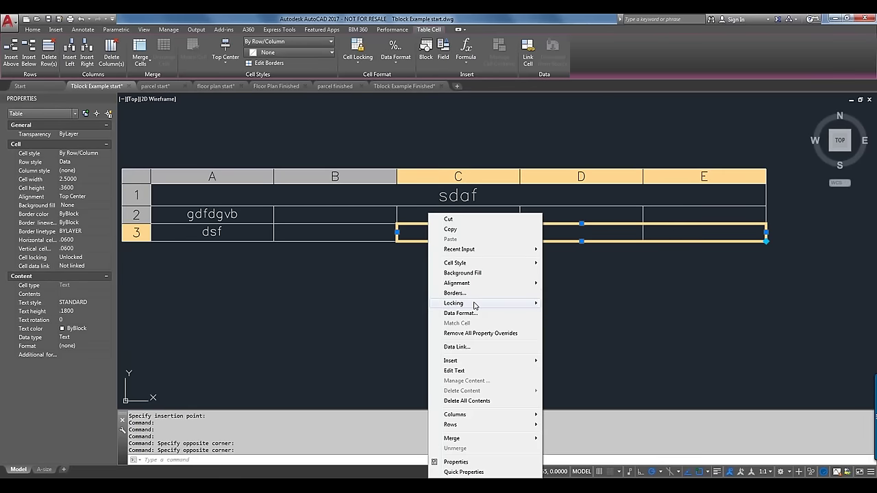
{"action": "mouse_move", "coordinate": [524, 363]}
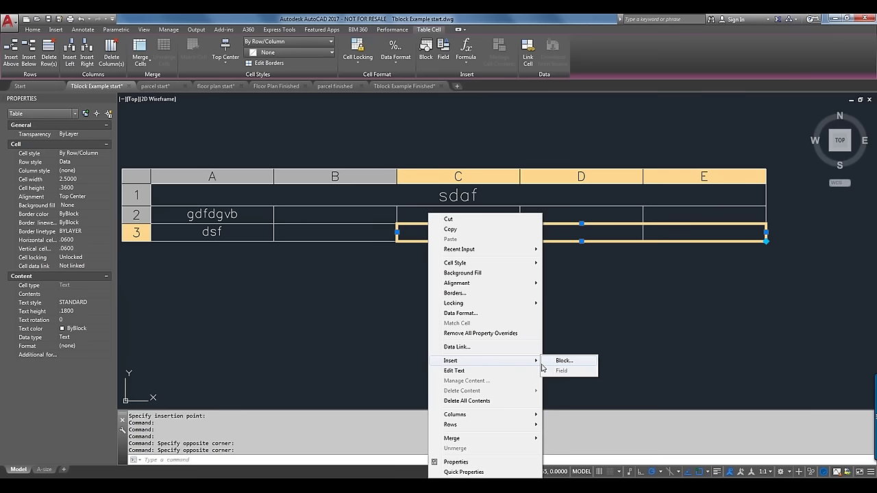
{"action": "key", "text": "Escape"}
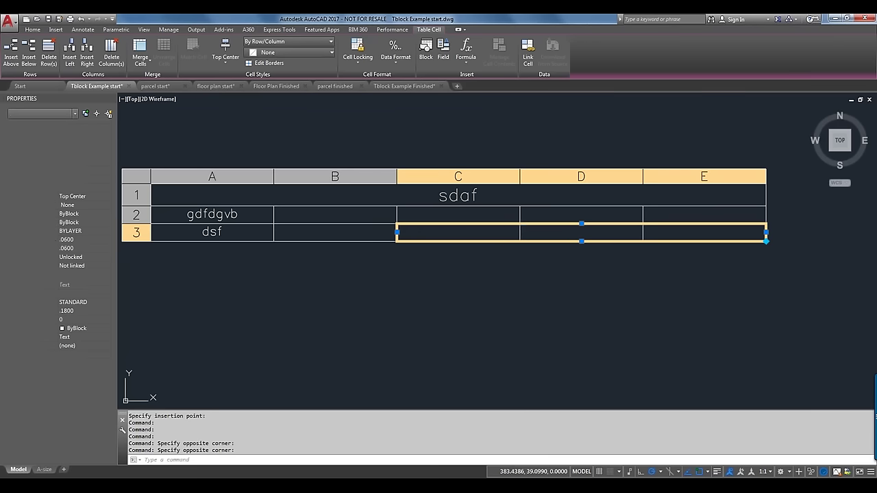
{"action": "key", "text": "Escape"}
Erase the placeholder table
{"action": "left_click", "coordinate": [786, 209]}
{"action": "left_click", "coordinate": [756, 228]}
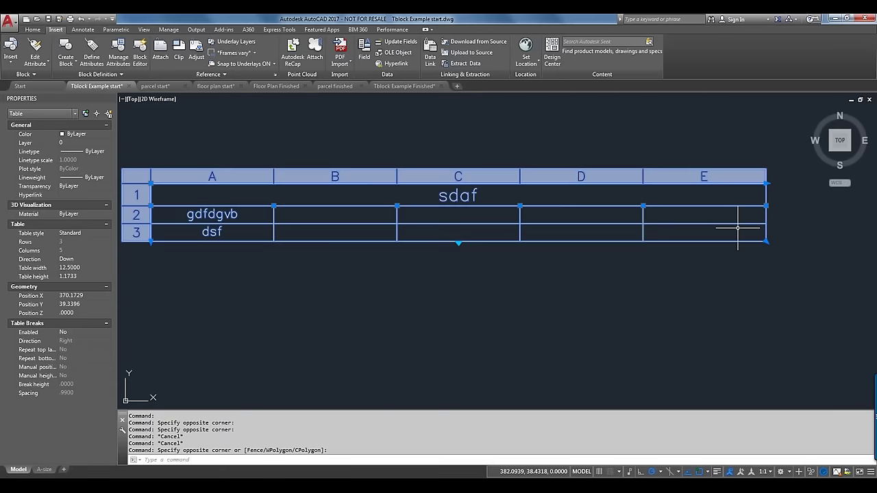
{"action": "type", "text": "e"}
{"action": "key", "text": "Return"}
Insert a Standard-style table with 5 columns and 6 data rows in the empty area, leaving the title cell blank
{"action": "type", "text": "ta"}
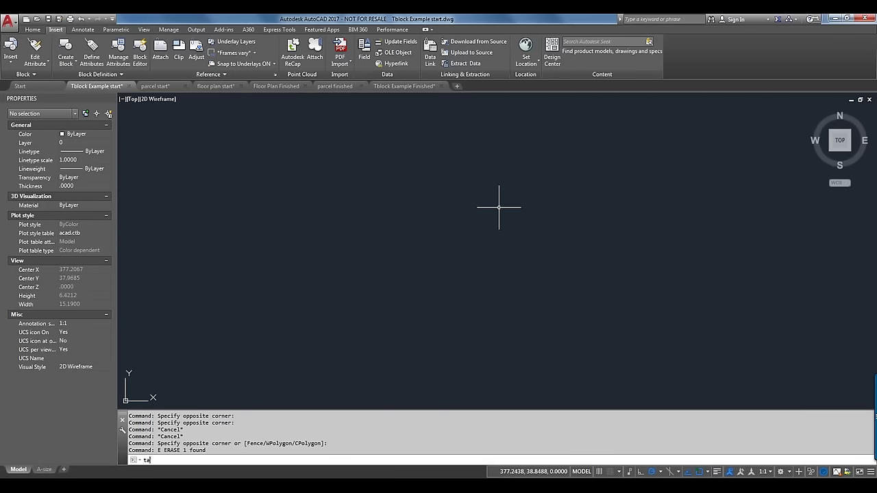
{"action": "type", "text": "ble"}
{"action": "key", "text": "Return"}
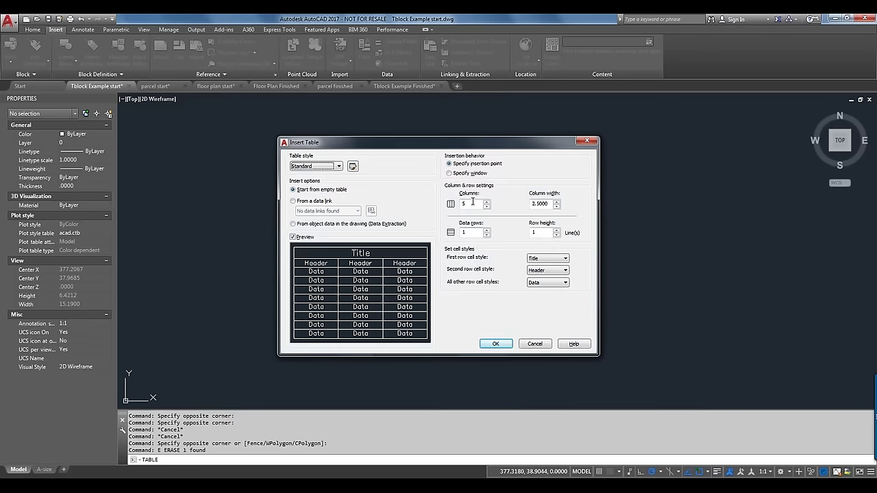
{"action": "left_click", "coordinate": [487, 231]}
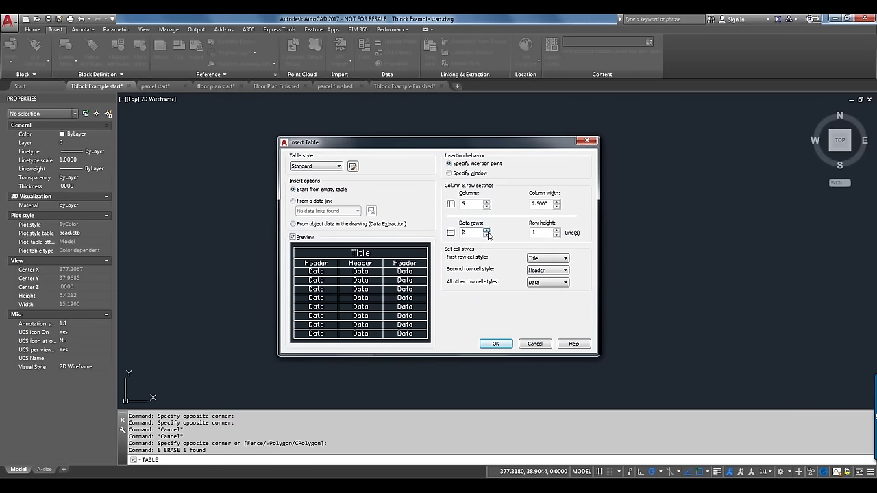
{"action": "left_click", "coordinate": [487, 232]}
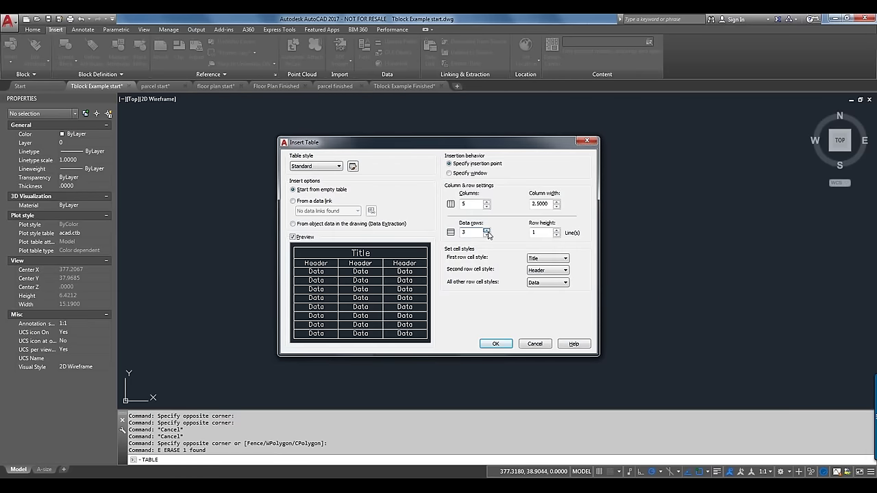
{"action": "left_click", "coordinate": [497, 344]}
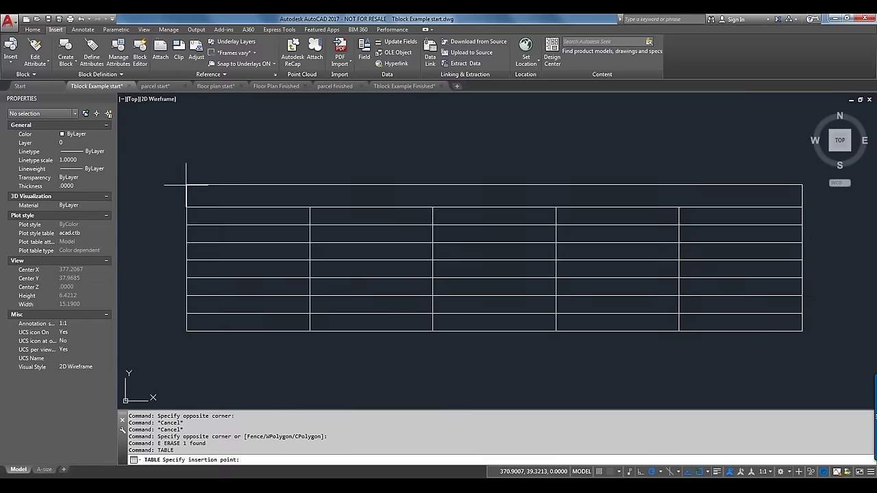
{"action": "left_click", "coordinate": [186, 186]}
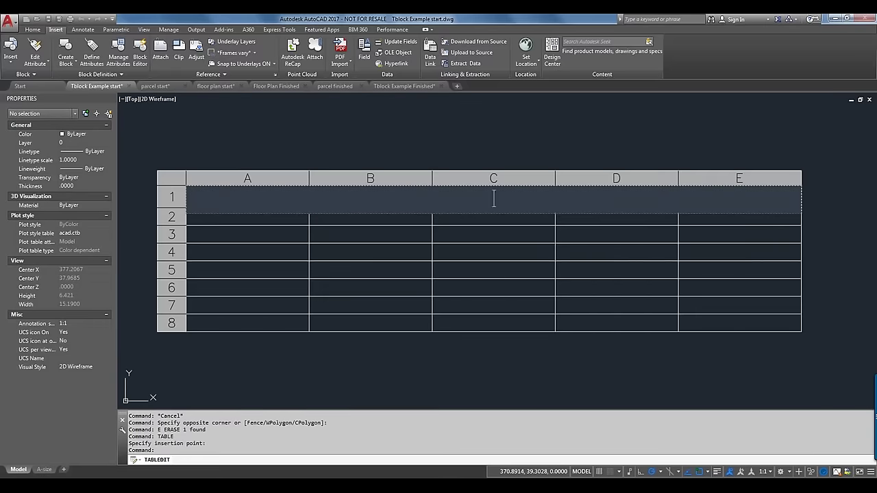
{"action": "key", "text": "Escape"}
Enter 32, 67 and 69 in cells A2, A3 and A4 of the table
{"action": "left_click", "coordinate": [274, 219]}
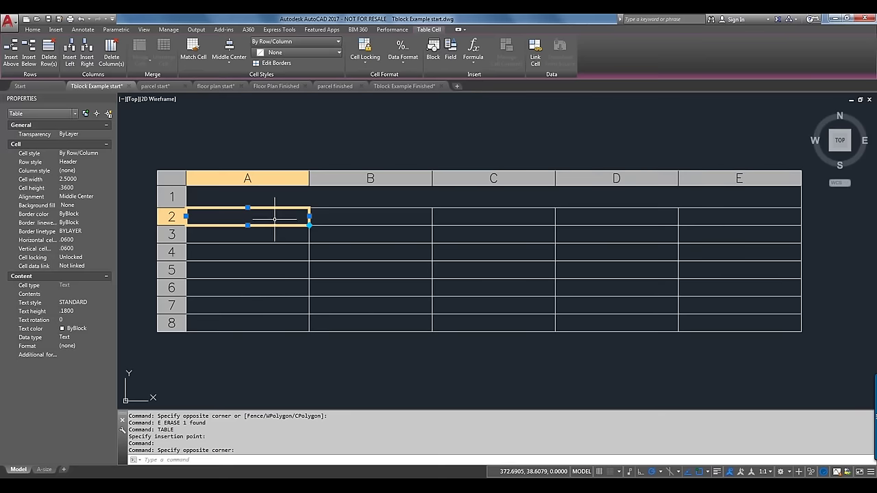
{"action": "double_click", "coordinate": [274, 219]}
{"action": "type", "text": "32"}
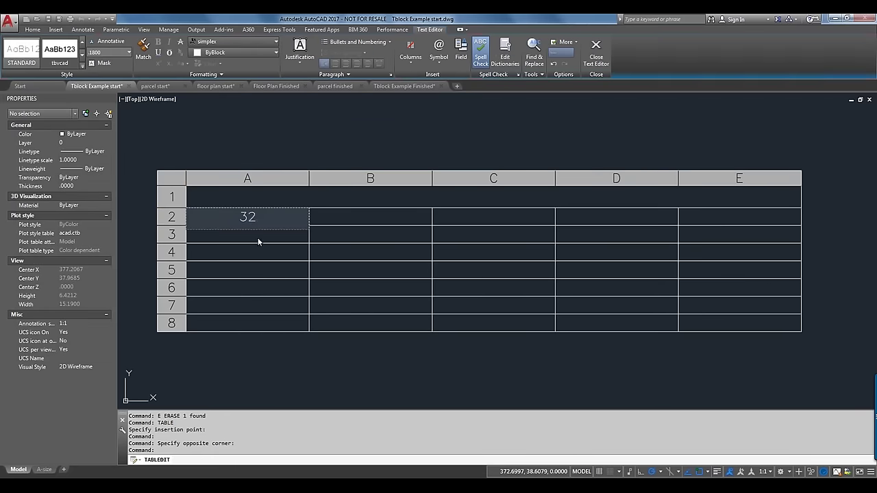
{"action": "key", "text": "Escape"}
{"action": "double_click", "coordinate": [255, 237]}
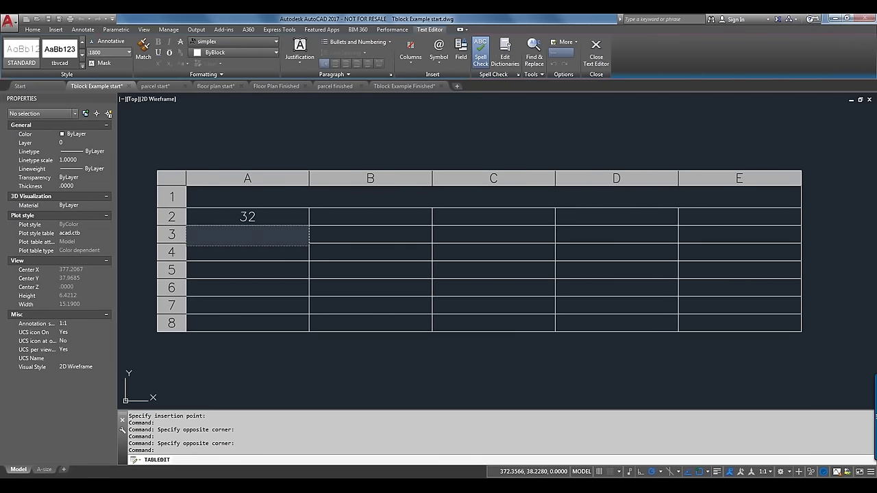
{"action": "type", "text": "67"}
{"action": "key", "text": "Escape"}
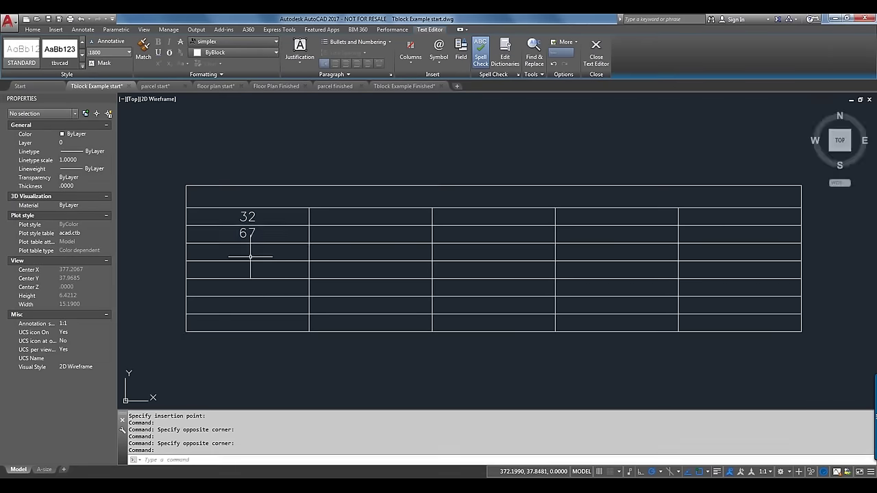
{"action": "left_click", "coordinate": [250, 256]}
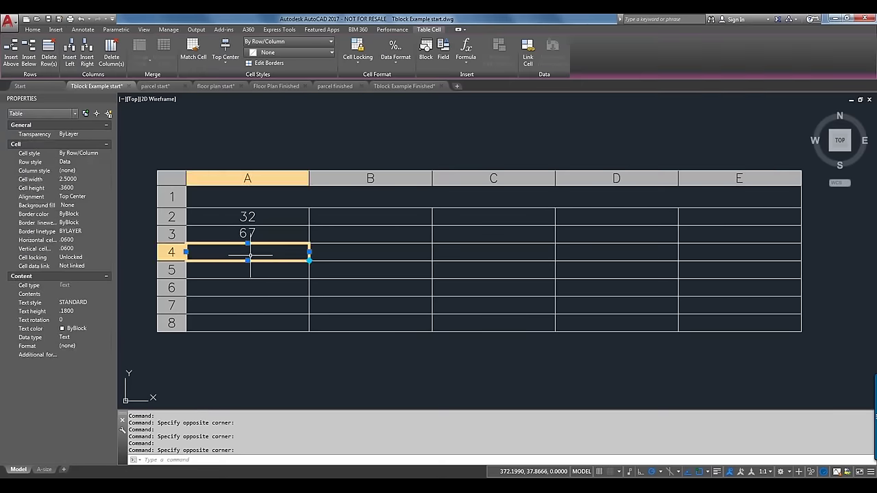
{"action": "type", "text": "69"}
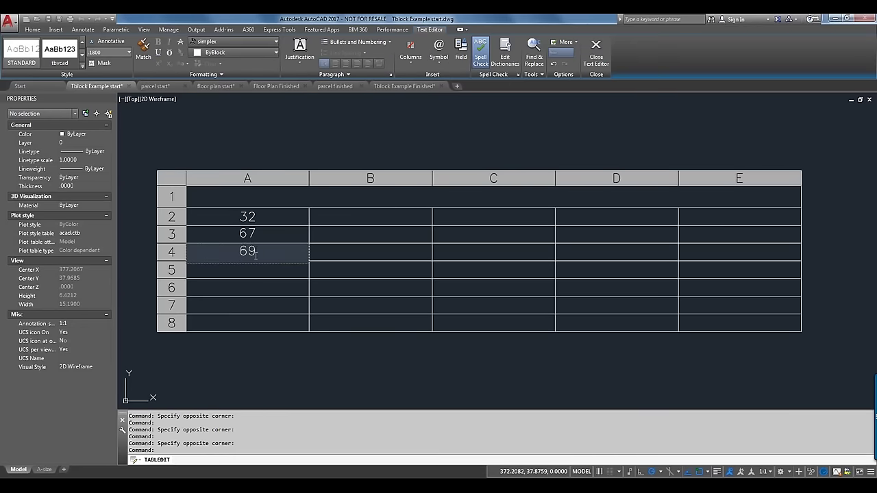
{"action": "left_click", "coordinate": [250, 269]}
Insert a Sum formula in cell A5 that adds cells A2 through A4
{"action": "left_click", "coordinate": [250, 269]}
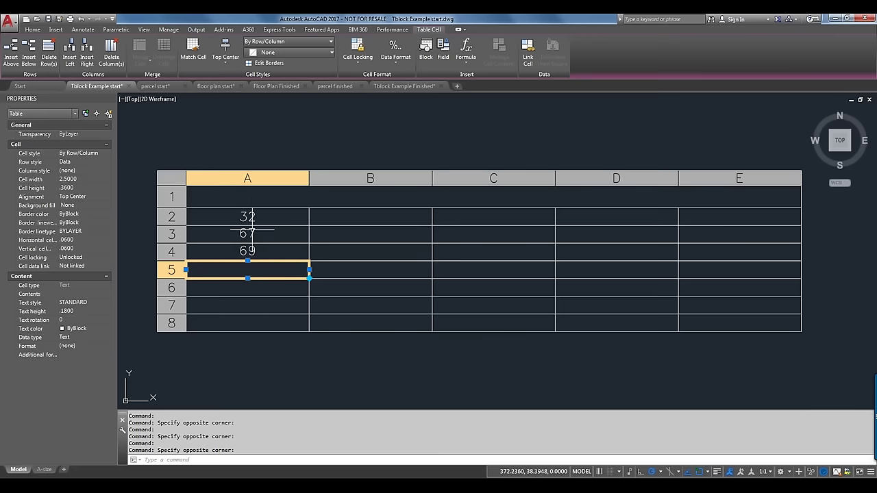
{"action": "right_click", "coordinate": [266, 267]}
{"action": "mouse_move", "coordinate": [312, 286]}
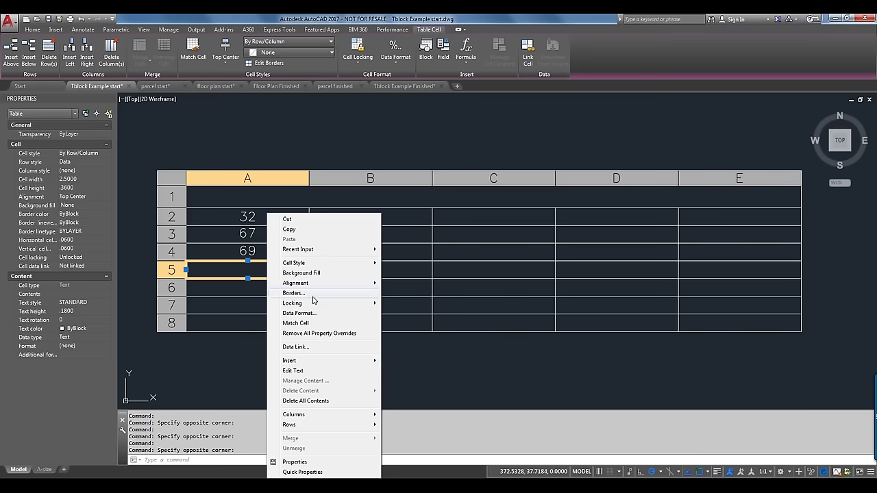
{"action": "mouse_move", "coordinate": [314, 363]}
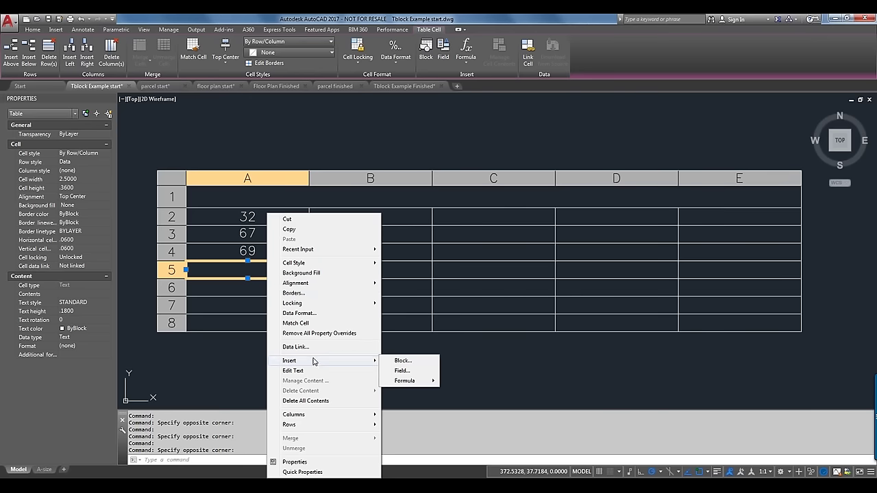
{"action": "mouse_move", "coordinate": [310, 305]}
{"action": "mouse_move", "coordinate": [421, 387]}
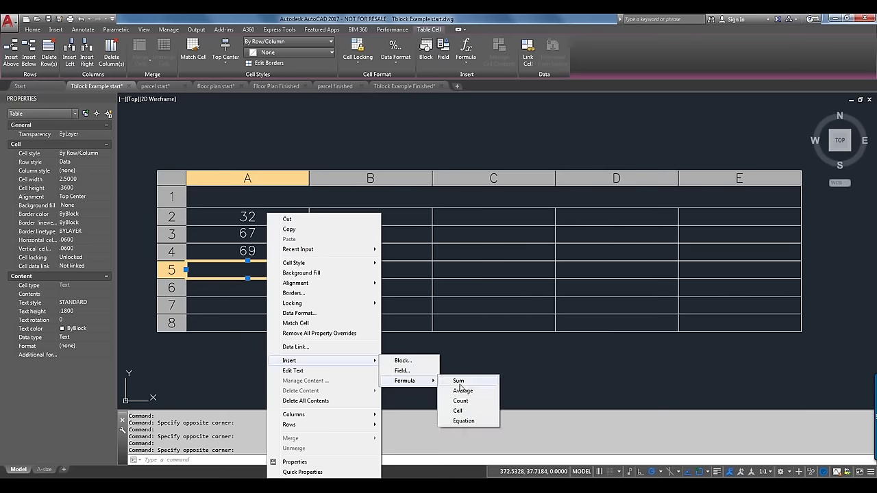
{"action": "left_click", "coordinate": [454, 379]}
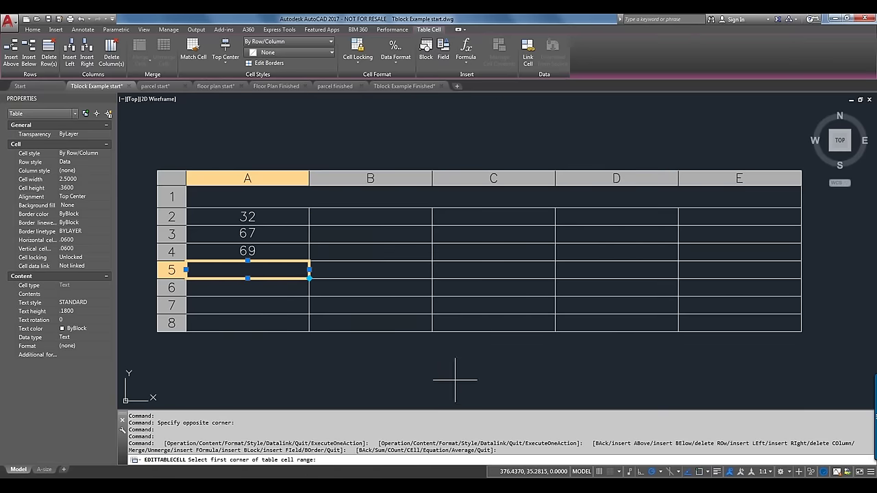
{"action": "left_click", "coordinate": [287, 249]}
{"action": "left_click", "coordinate": [272, 223]}
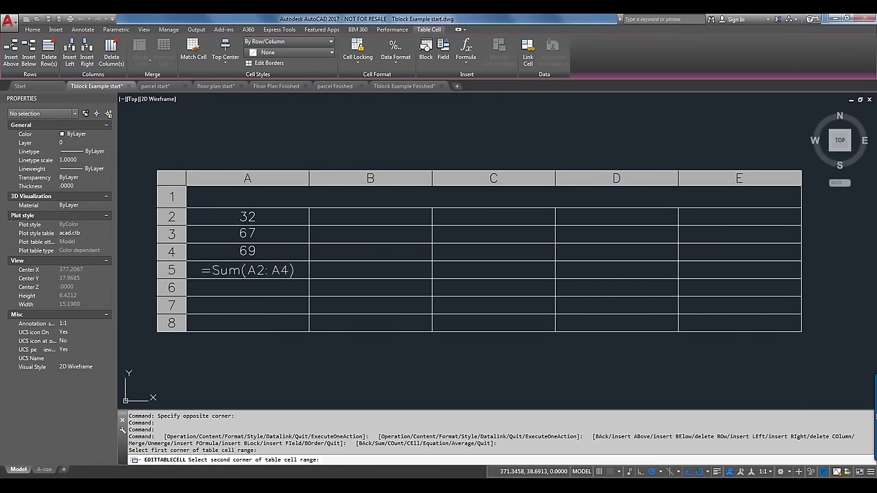
{"action": "left_click", "coordinate": [294, 288]}
{"action": "scroll", "coordinate": [245, 268], "scroll_direction": "up", "scroll_amount": 6}
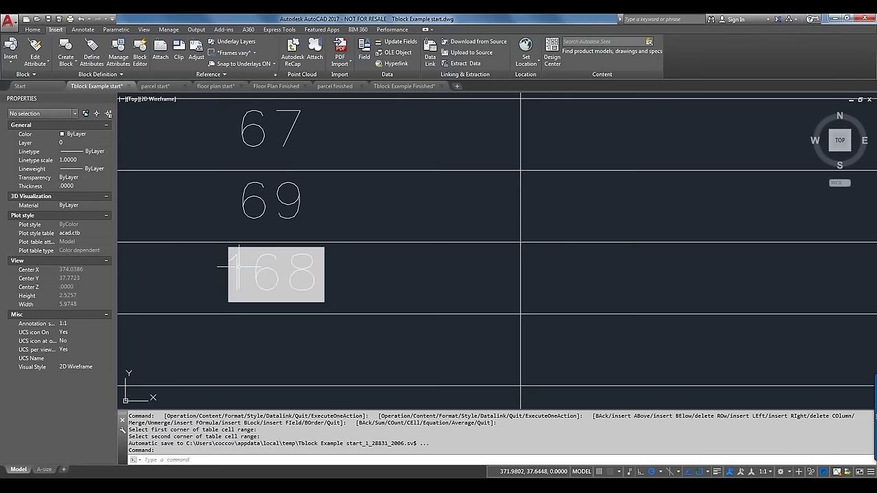
{"action": "middle_click_drag", "start_coordinate": [290, 168], "coordinate": [325, 253]}
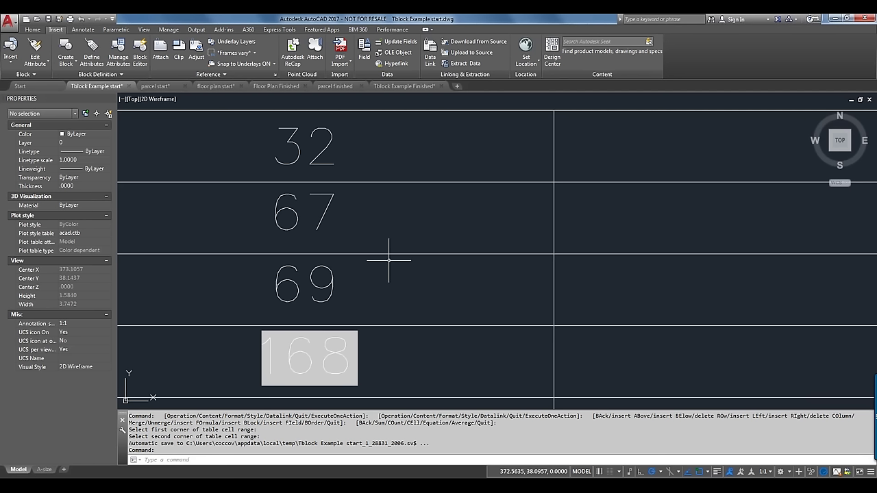
{"action": "key", "text": "F2"}
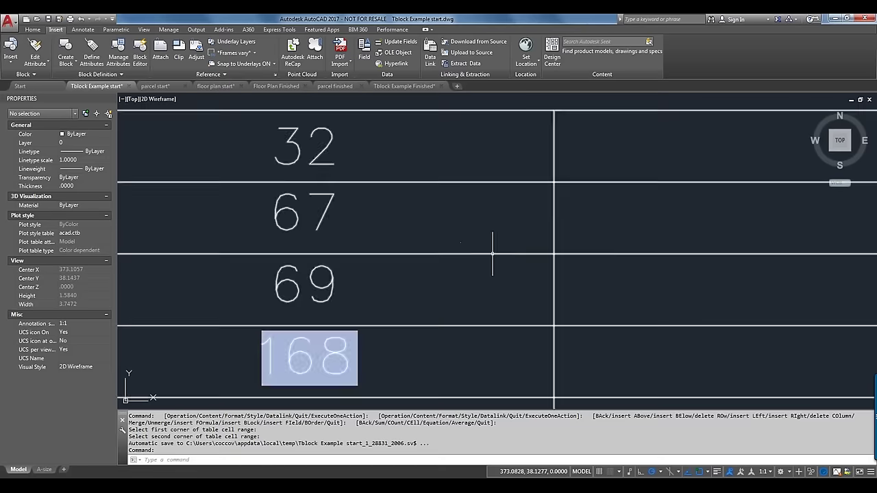
{"action": "scroll", "coordinate": [499, 254], "scroll_direction": "down", "scroll_amount": 6}
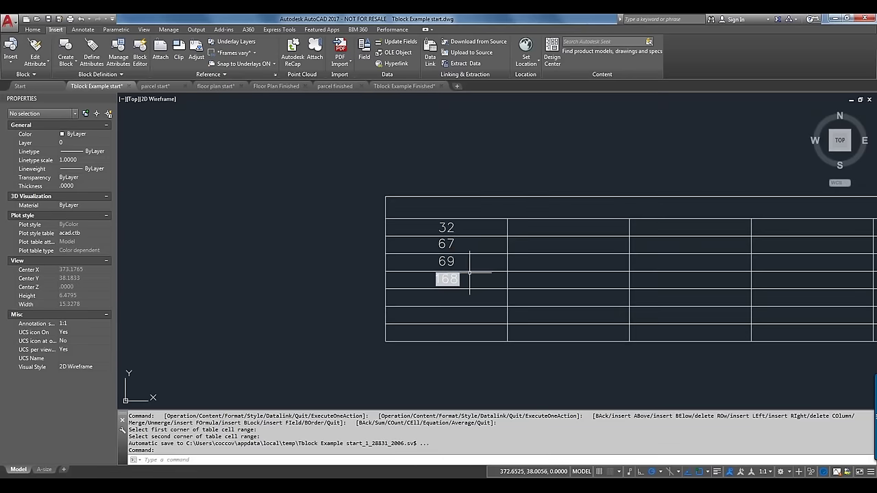